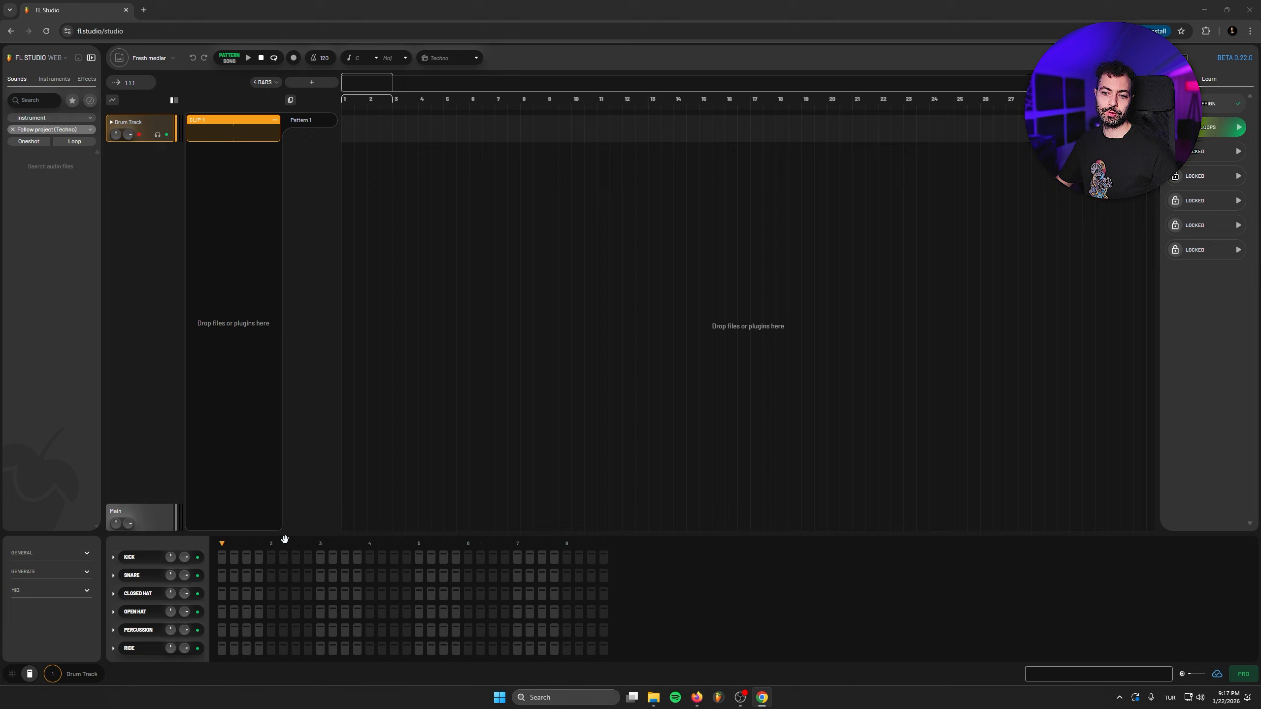
Step: Program a kick on each beat of the drum sequence and fill every closed hat step
left_click(221, 557)
left_click(271, 557)
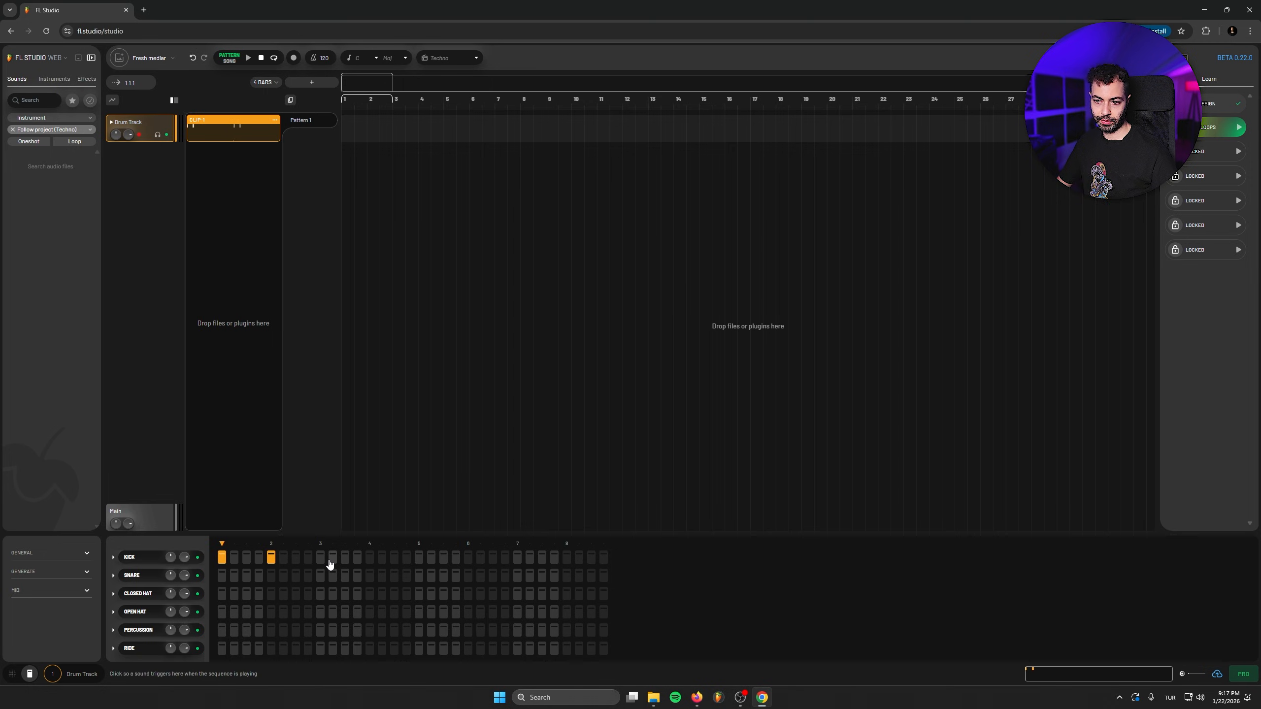
left_click(321, 557)
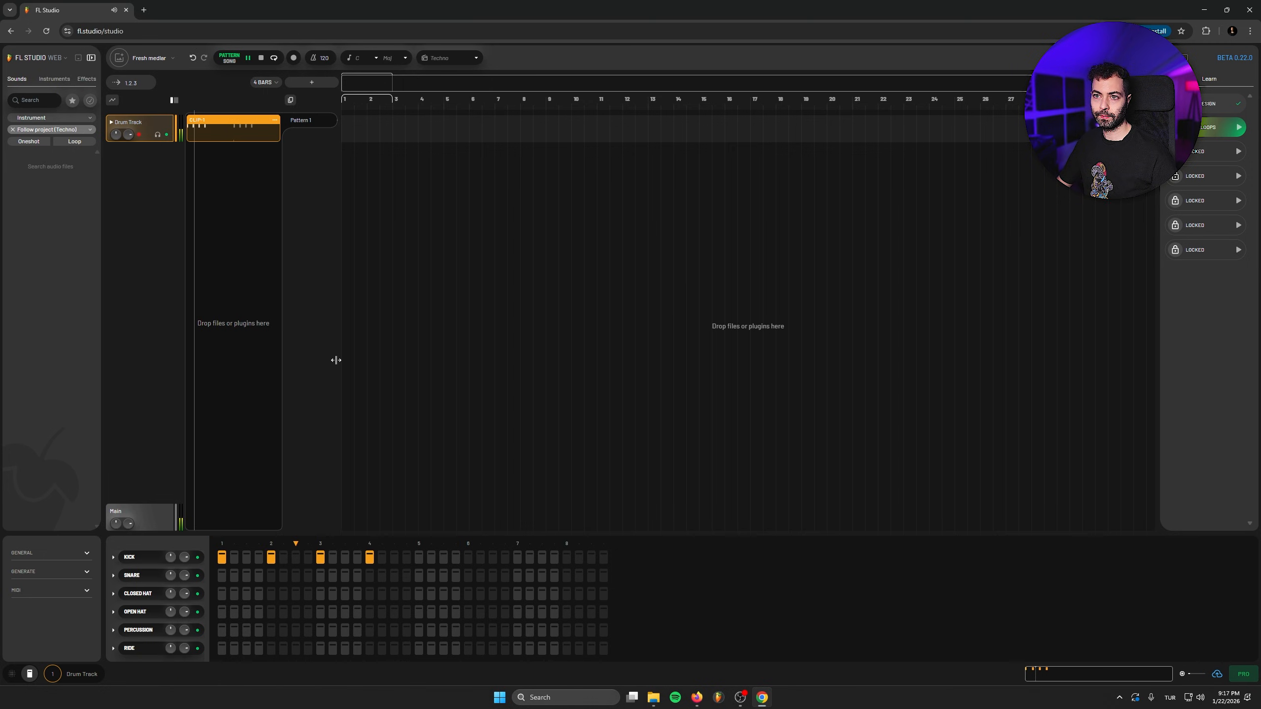
mouse_move(432, 594)
left_mouse_down()
mouse_move(270, 599)
mouse_move(357, 599)
left_mouse_up()
key("space")
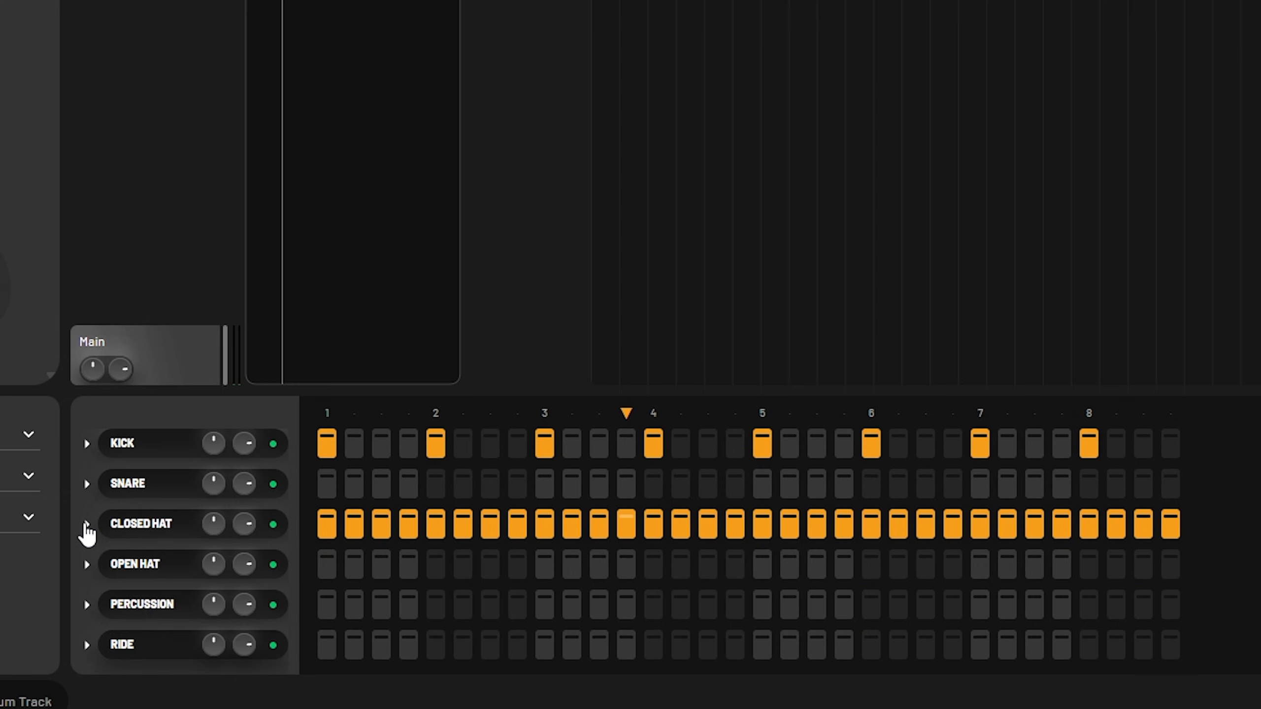
Step: Show the closed hat velocities and lower them sharply on the first step of each of the eight beats
left_click(114, 596)
left_click_drag(325, 589, 323, 616)
left_click_drag(439, 577, 437, 616)
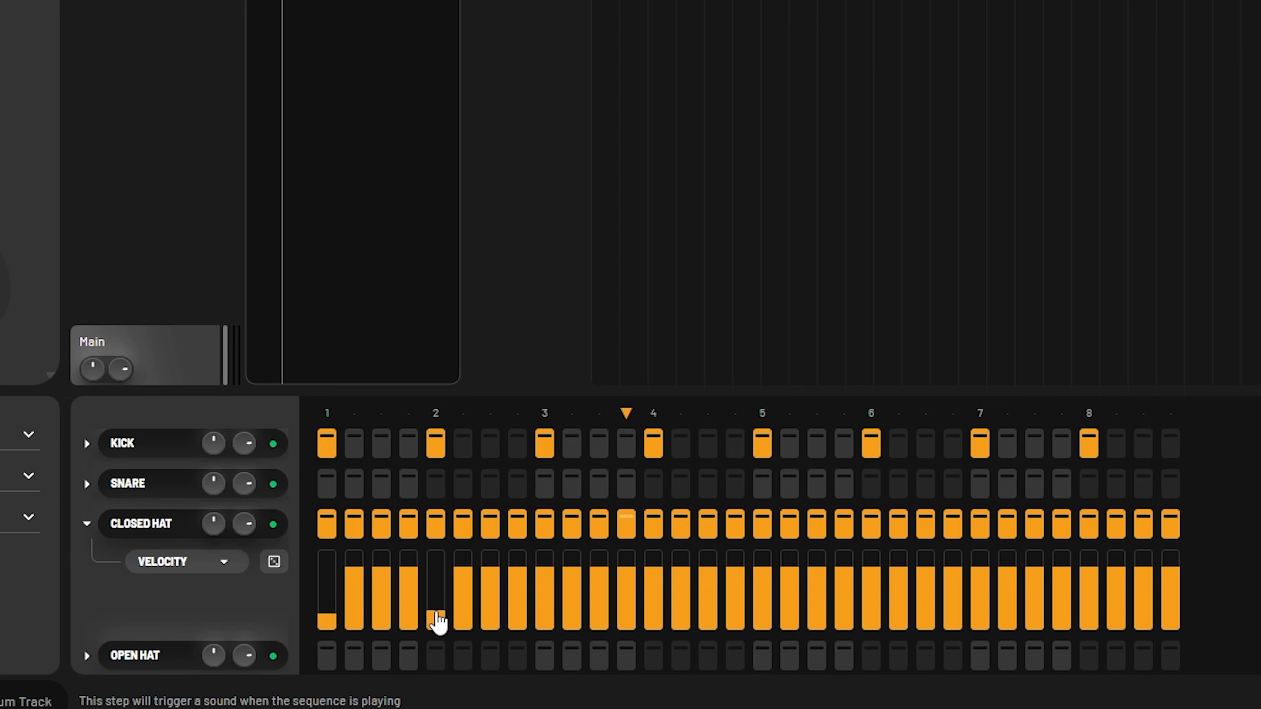
left_click_drag(545, 592, 550, 618)
left_click_drag(645, 599, 650, 615)
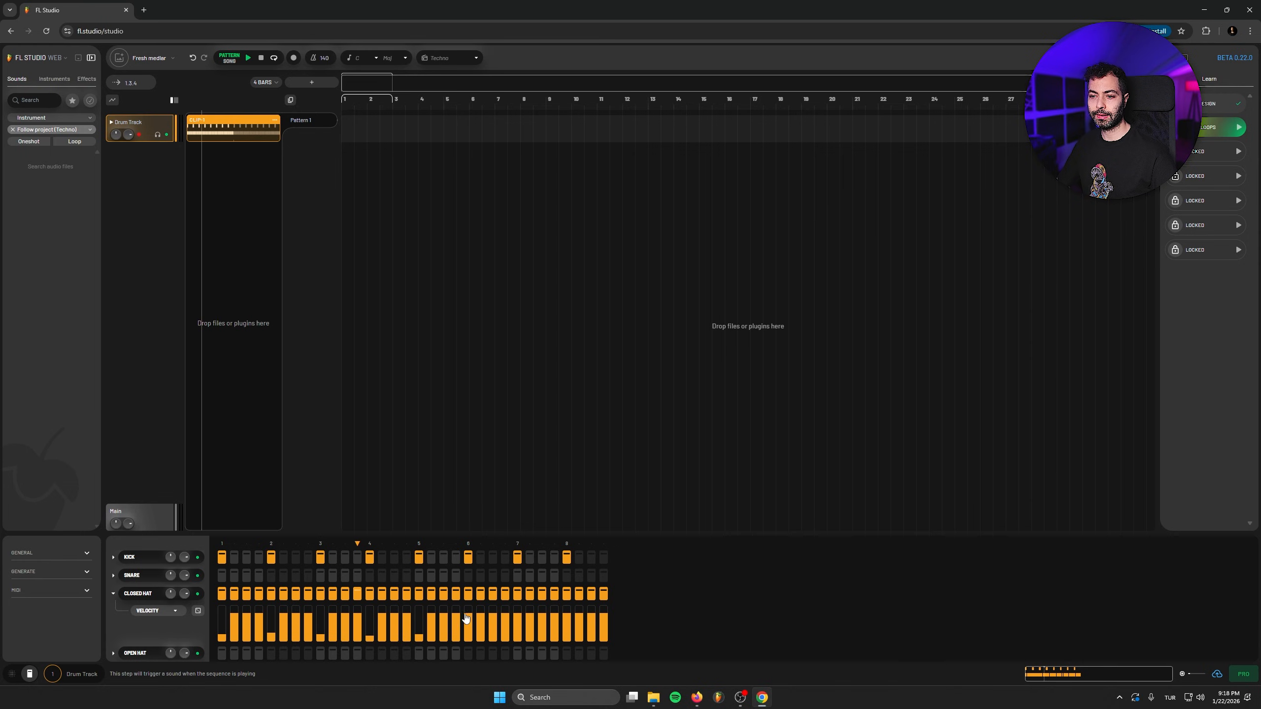
mouse_move(465, 618)
left_mouse_down()
mouse_move(471, 641)
mouse_move(569, 640)
left_mouse_up()
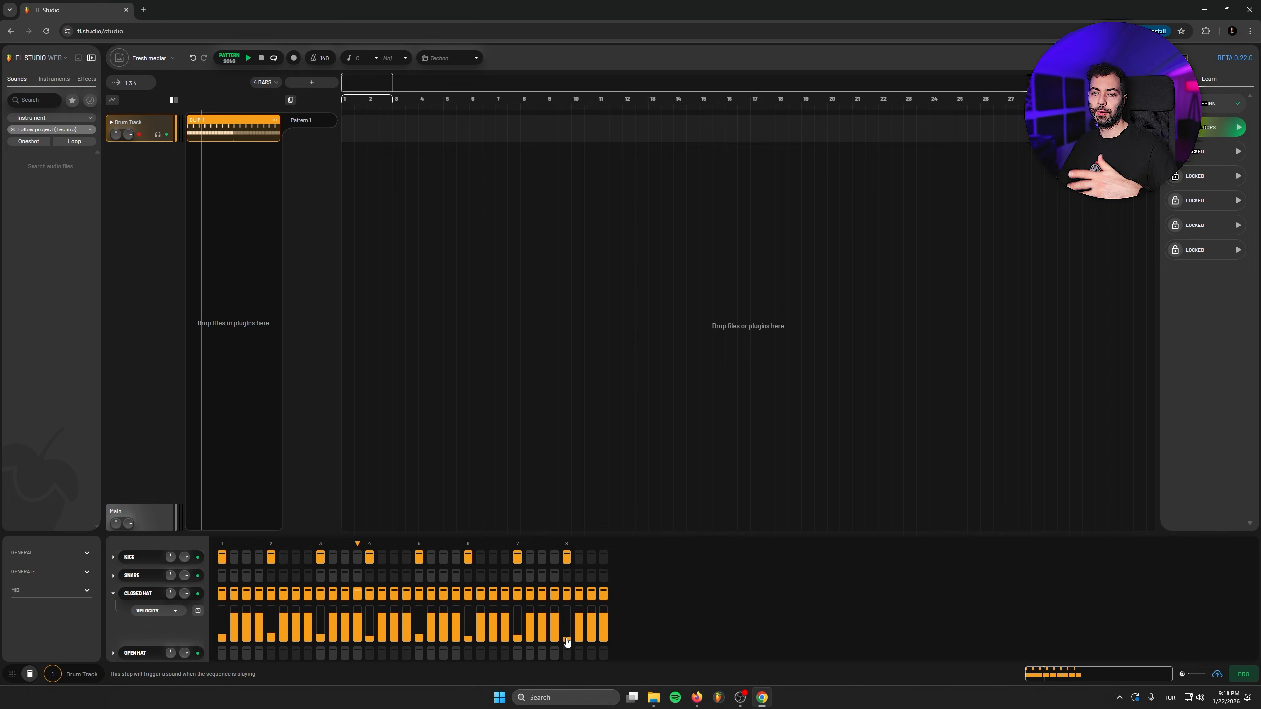
Step: Play the pattern and slightly reduce the closed hat velocity on the third step of each of the eight beats
key("space")
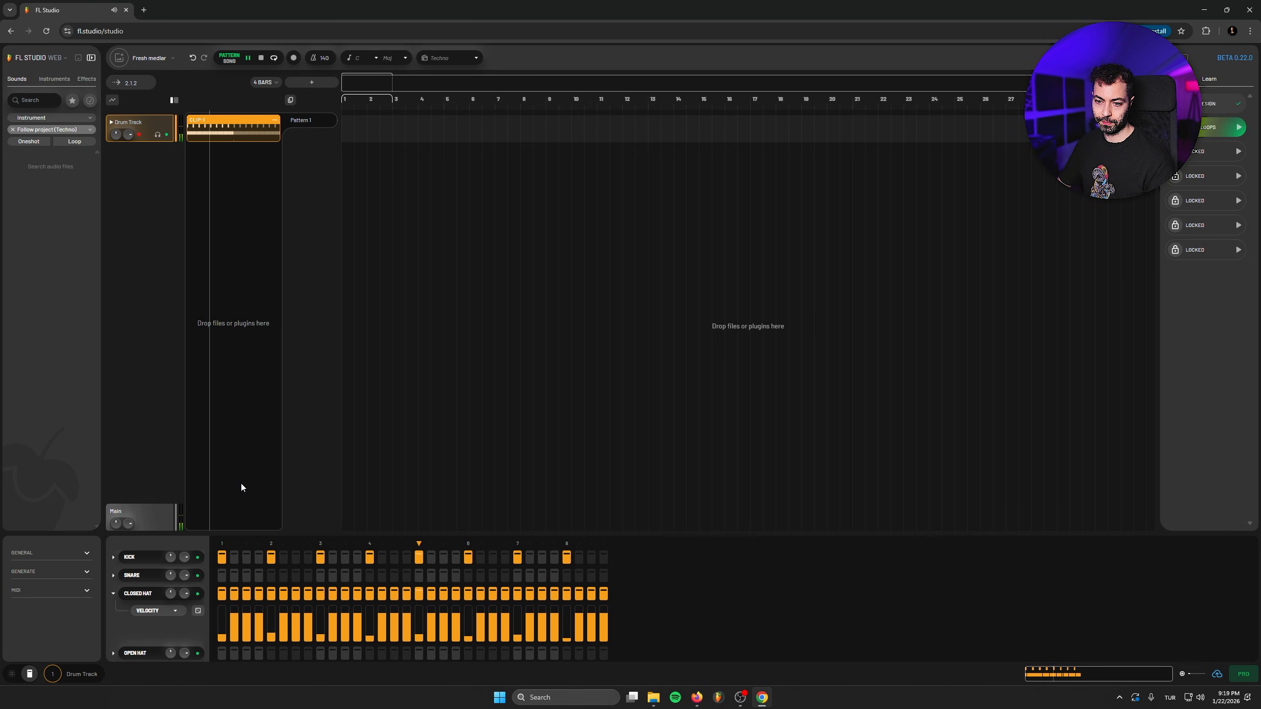
left_click(297, 624)
left_click(248, 621)
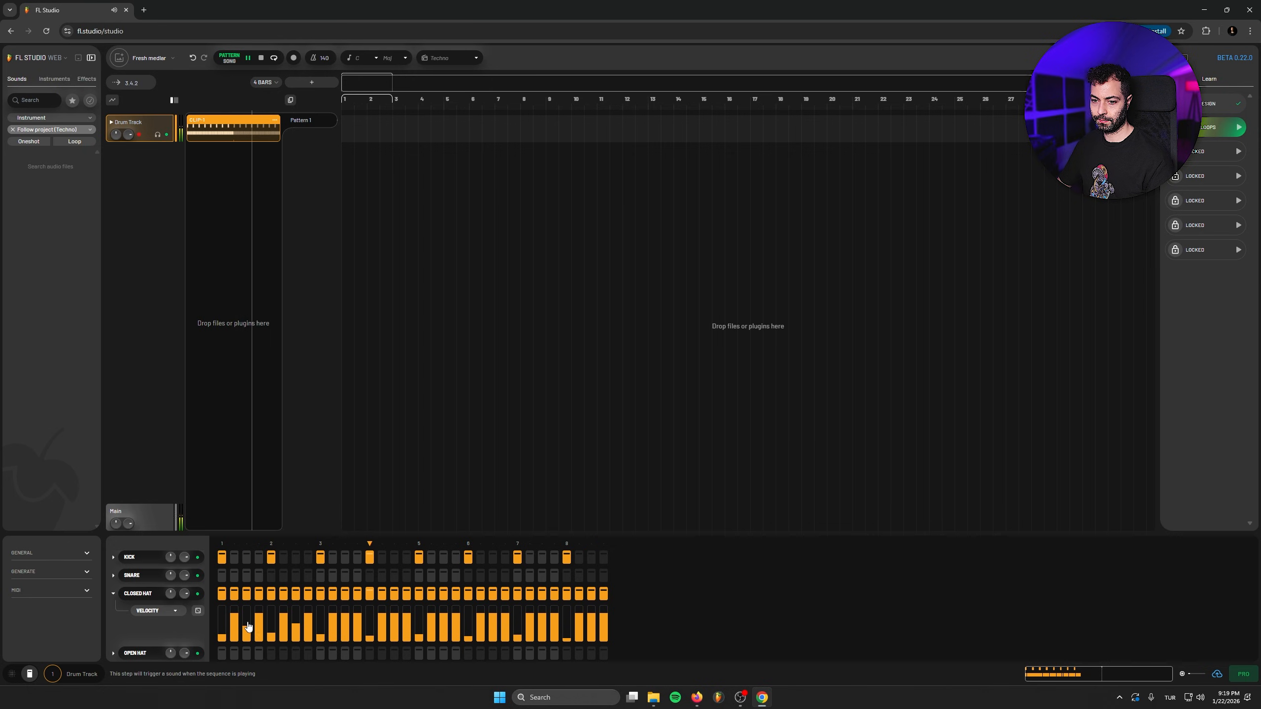
left_click(345, 621)
left_click(394, 622)
left_click(444, 593)
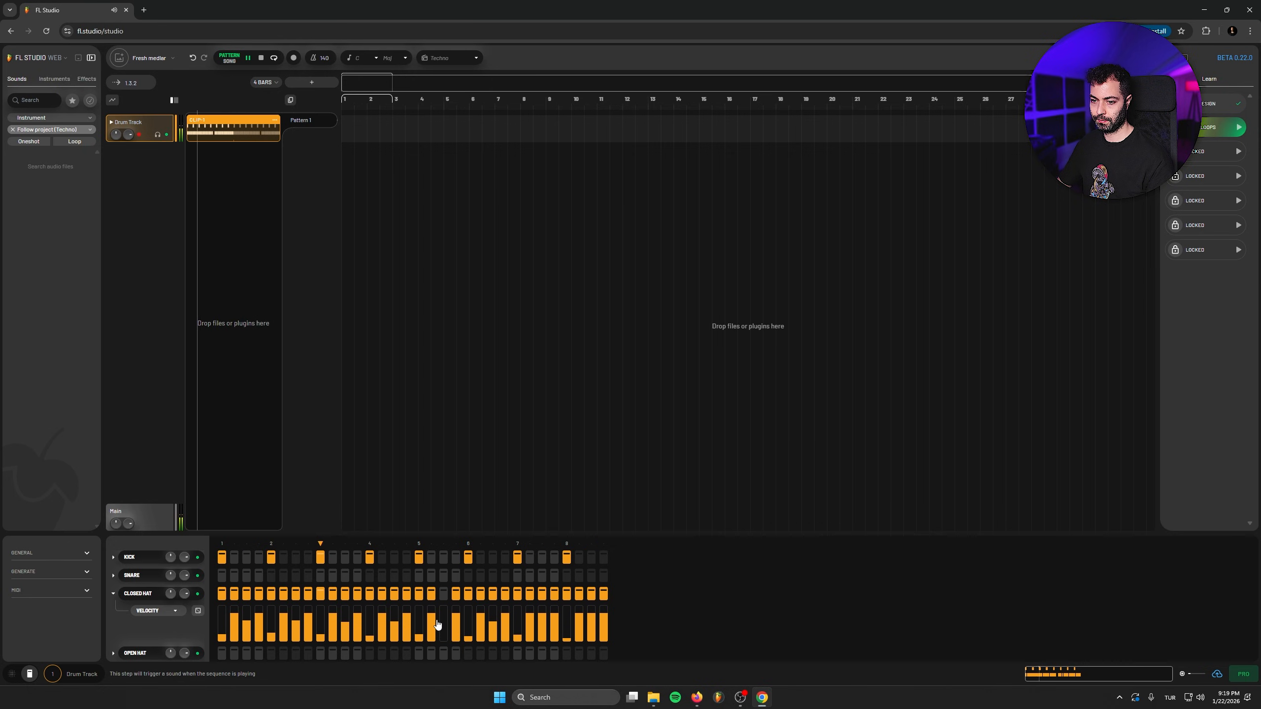
left_click(443, 619)
left_click(493, 622)
left_click(542, 623)
left_click(589, 627)
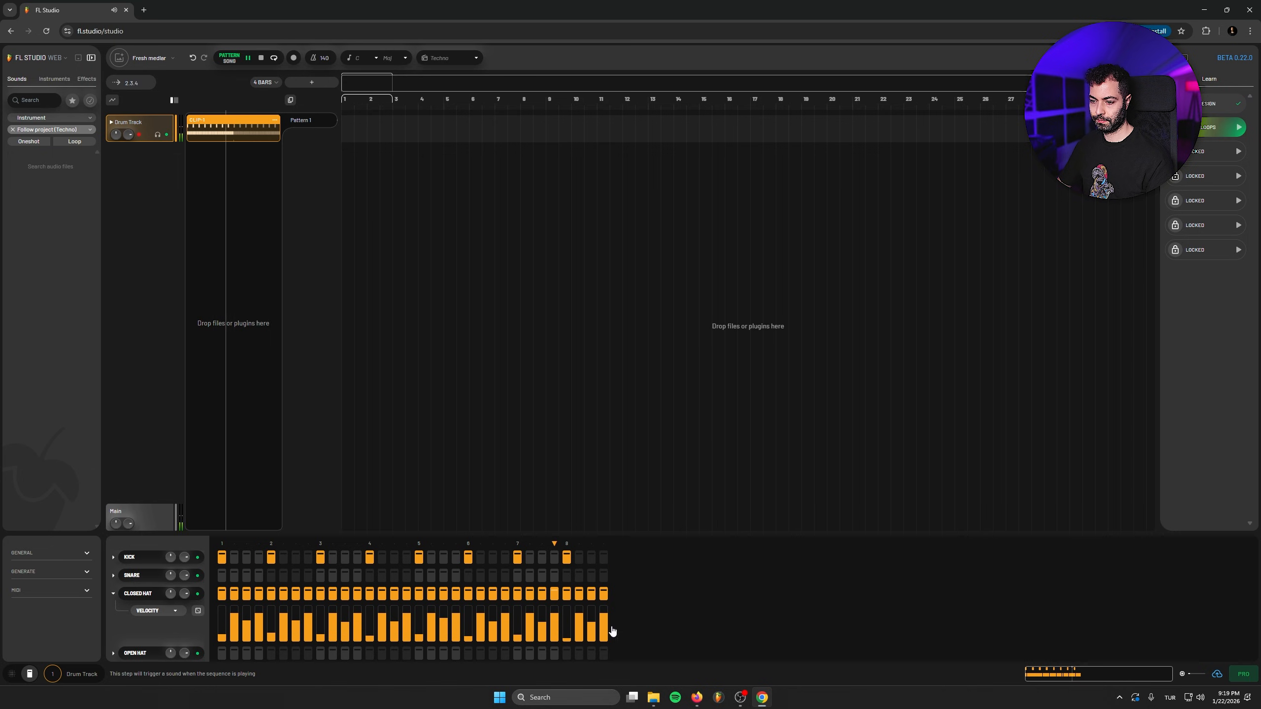
Step: Generate a Techno drum sequence with sound updates on and tempo updates off, and audition it
left_click(35, 553)
left_click(24, 594)
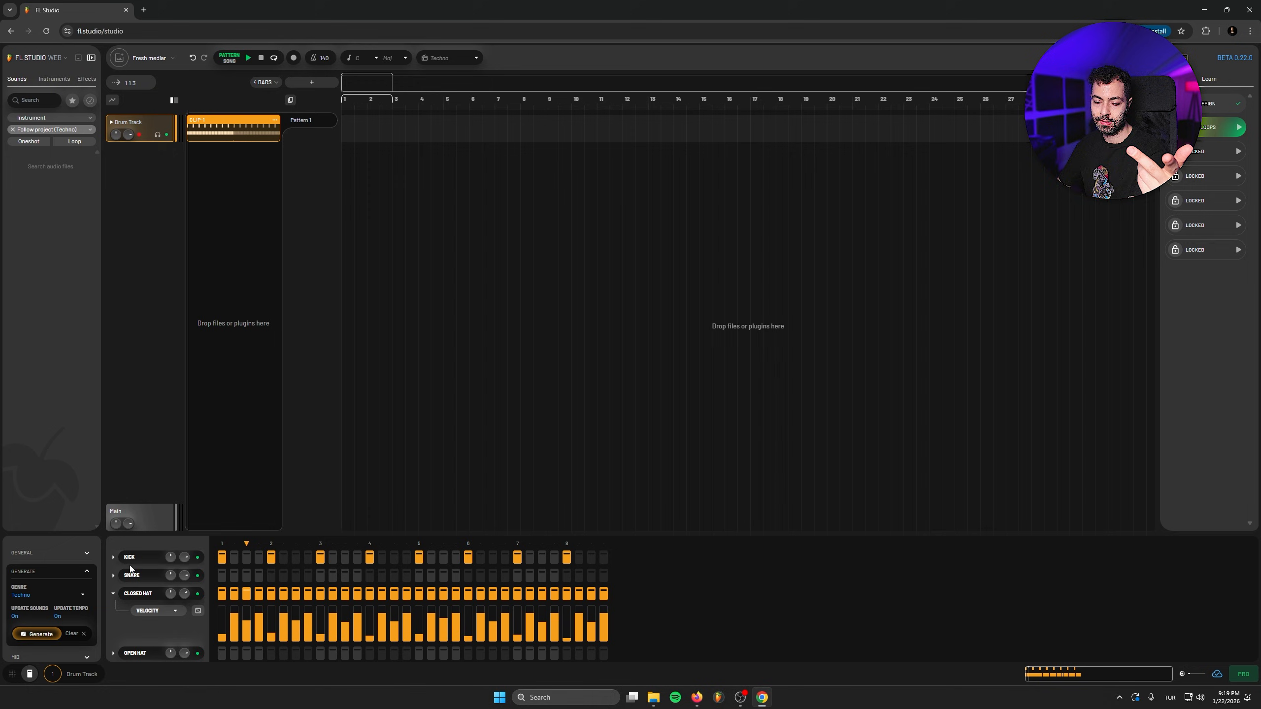
scroll(156, 623, "down", 2)
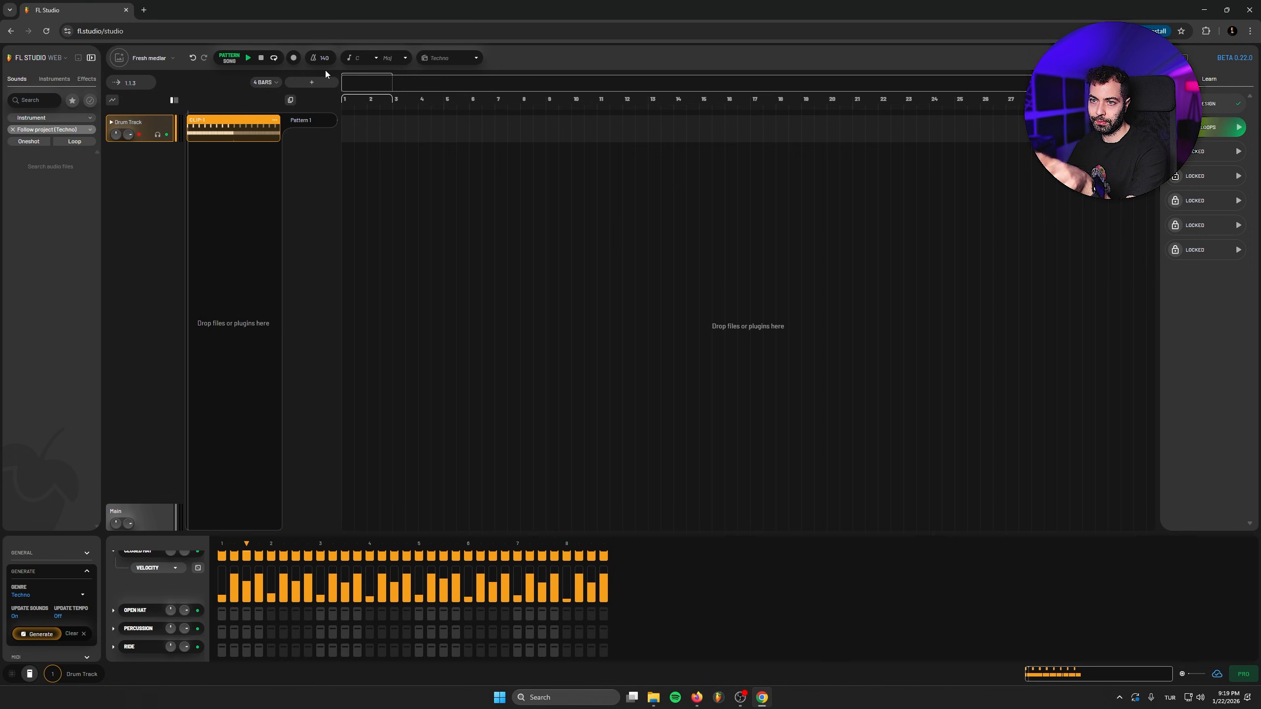
left_click(29, 634)
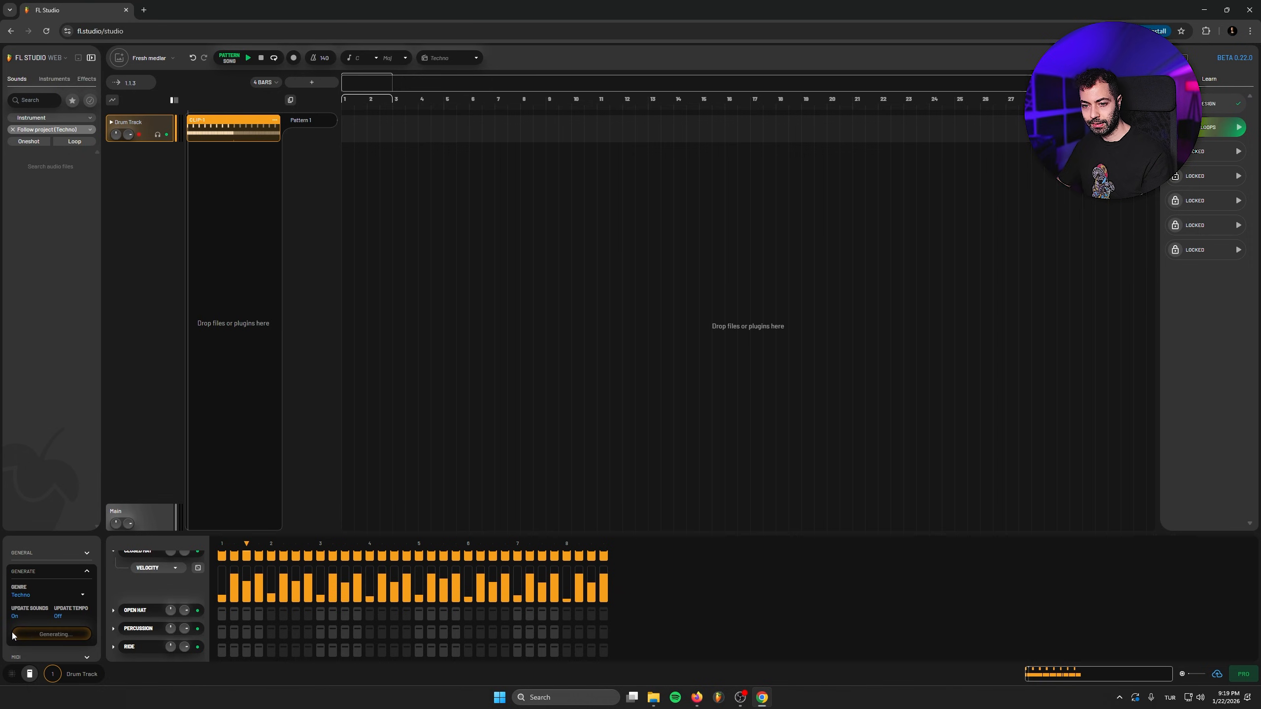
scroll(332, 578, "up", 2)
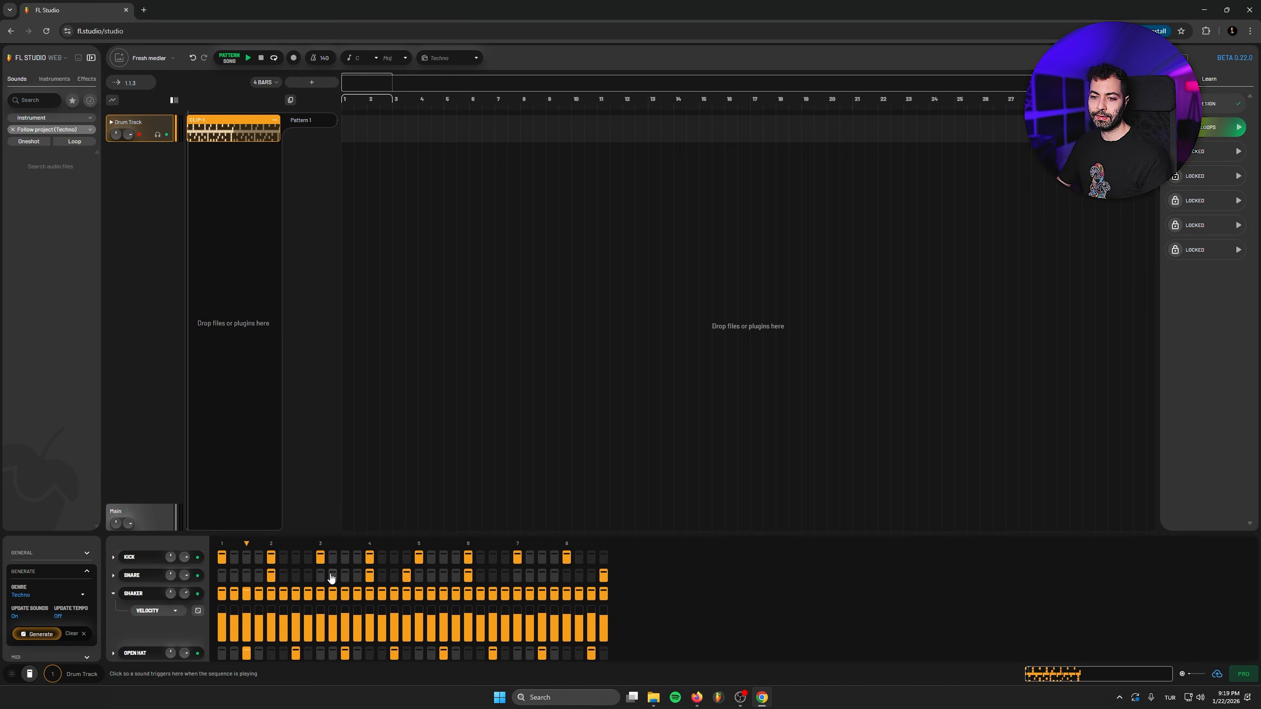
key("space")
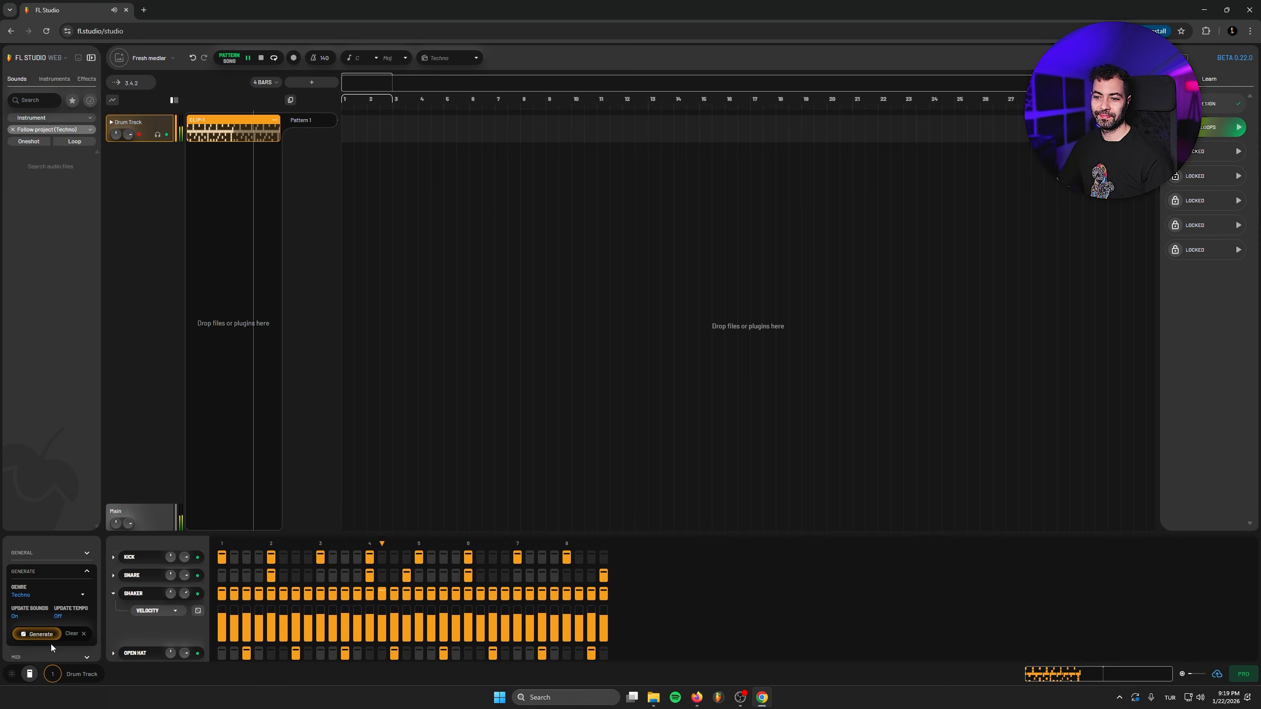
key("space")
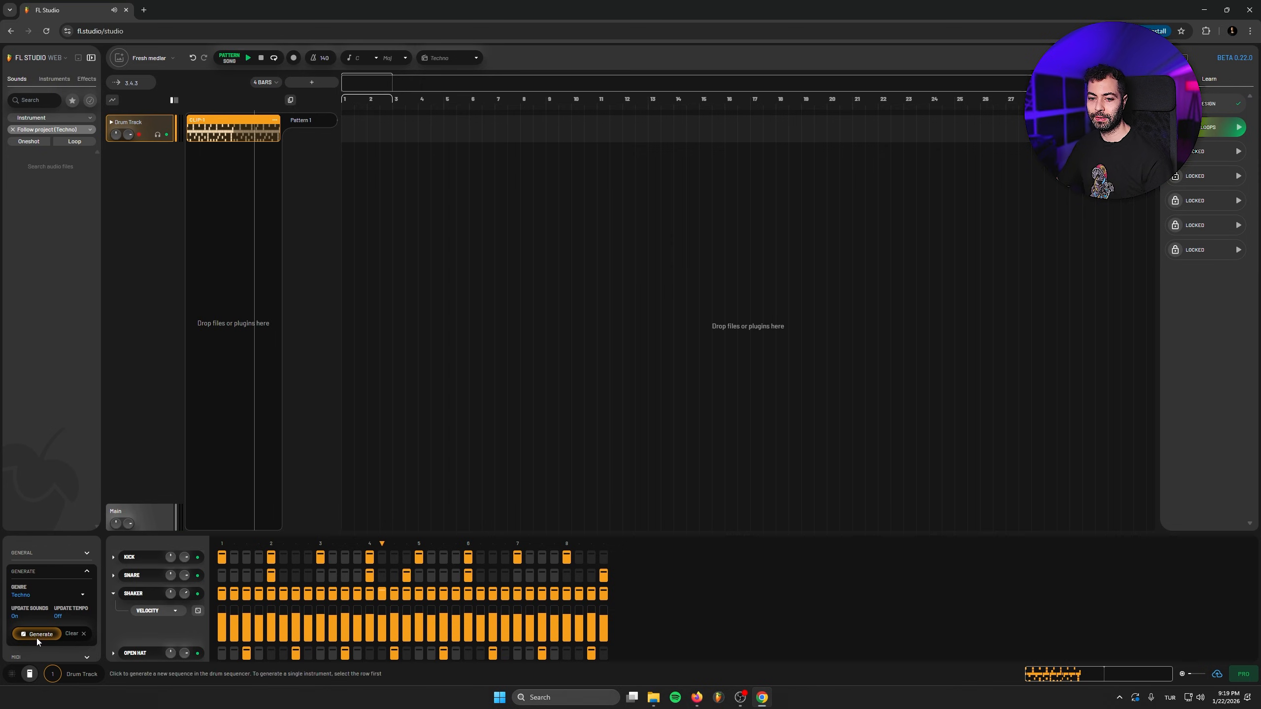
Step: Regenerate the Techno drum sequence twice, listening to each variation, and stop playback
left_click(37, 639)
key("space")
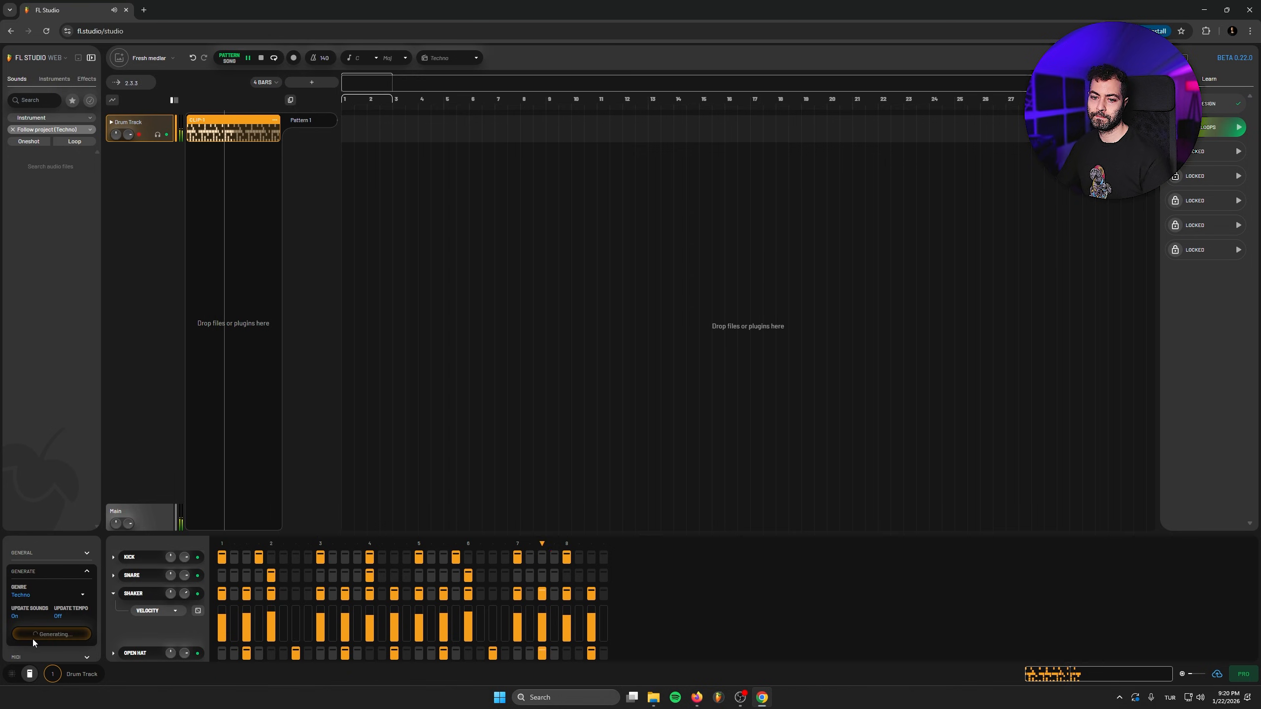
left_click(32, 639)
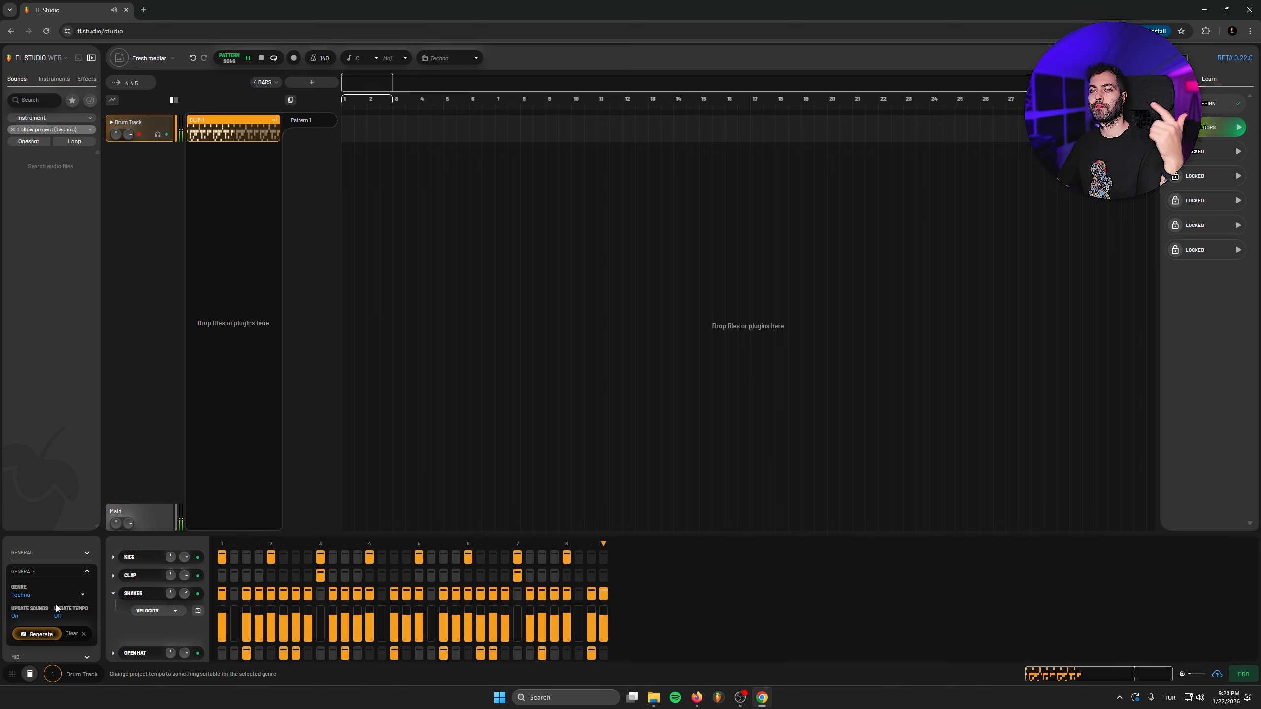
key("space")
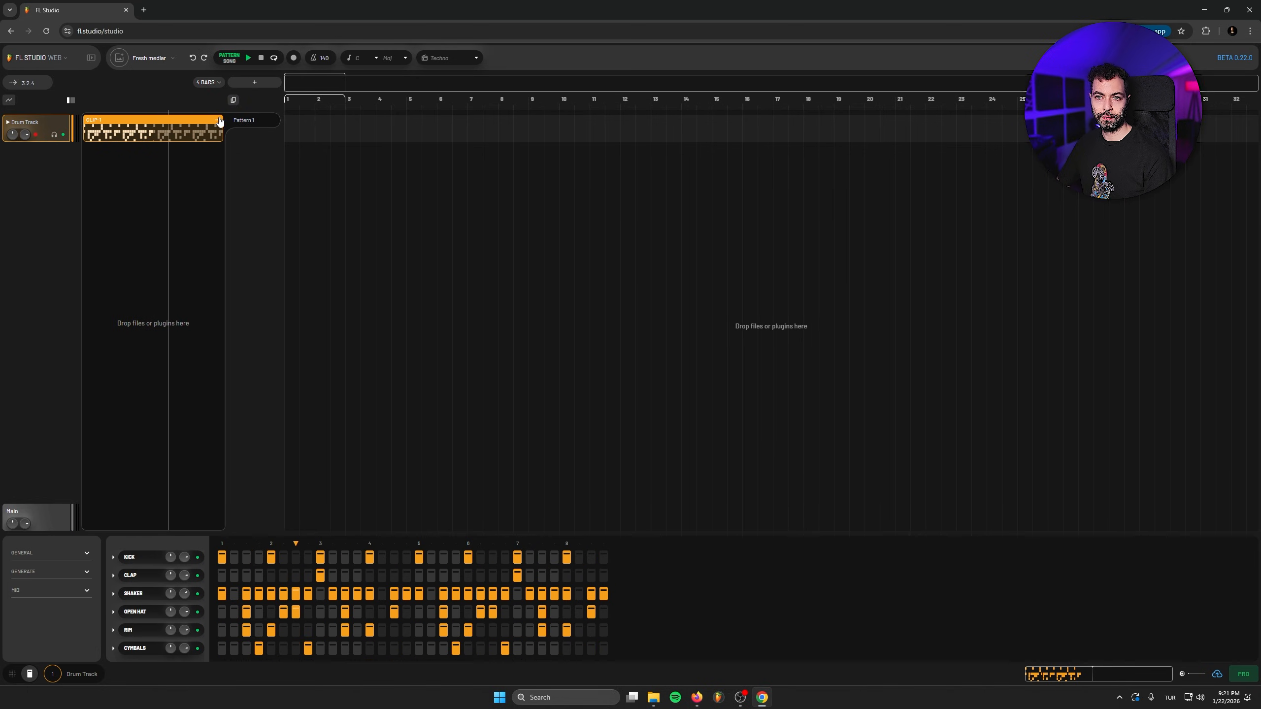
Step: Place the drum clip at bar 1 of the playlist and extend it to eight bars long
left_click(218, 120)
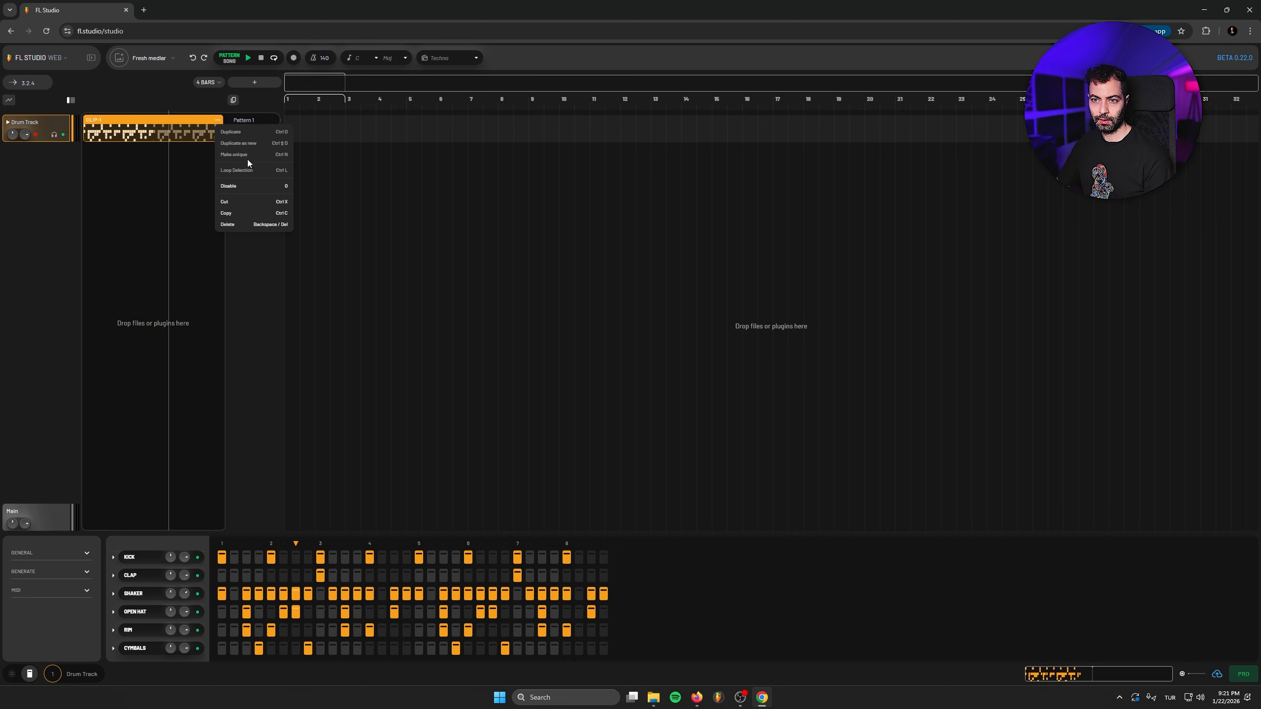
left_click(149, 220)
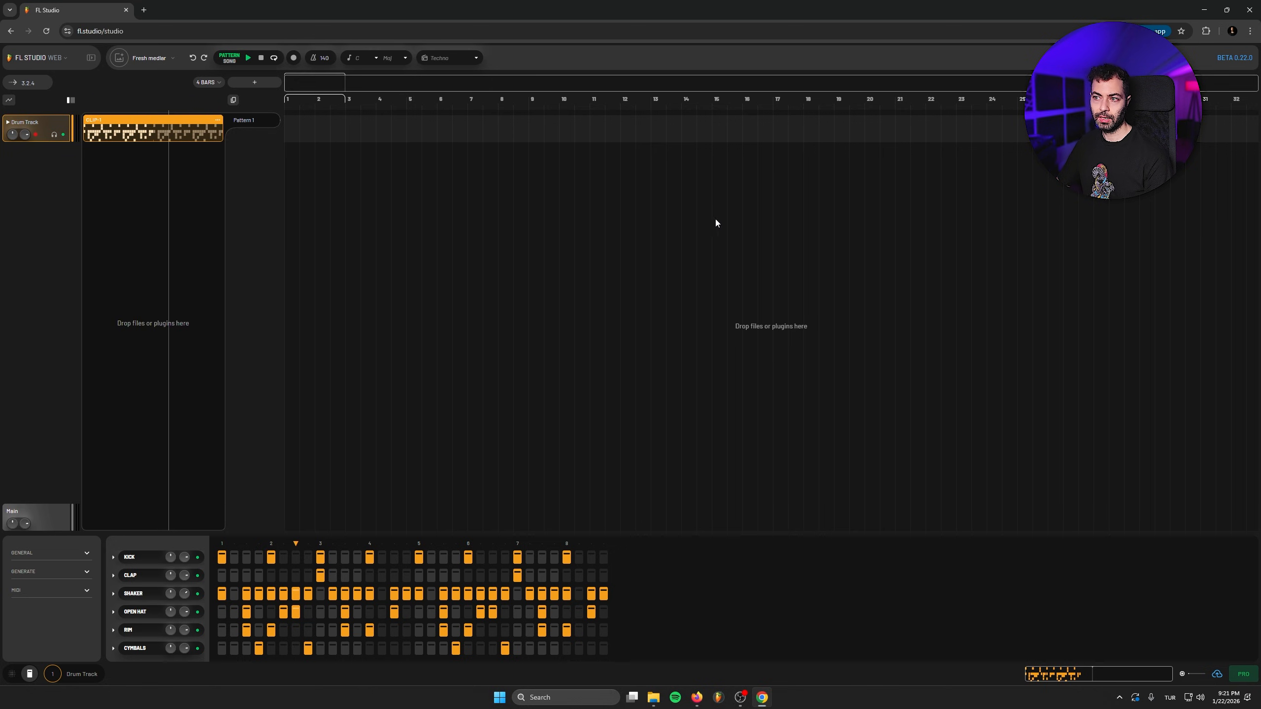
left_click_drag(117, 123, 419, 128)
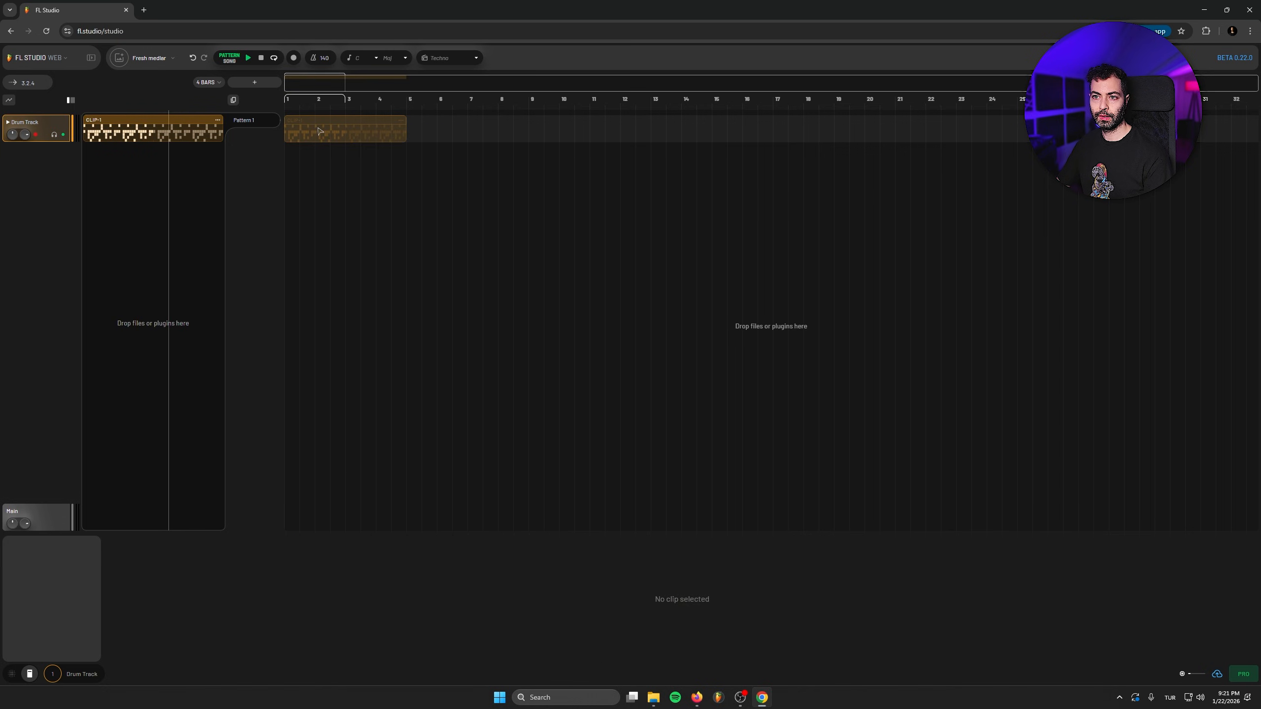
left_click(319, 130)
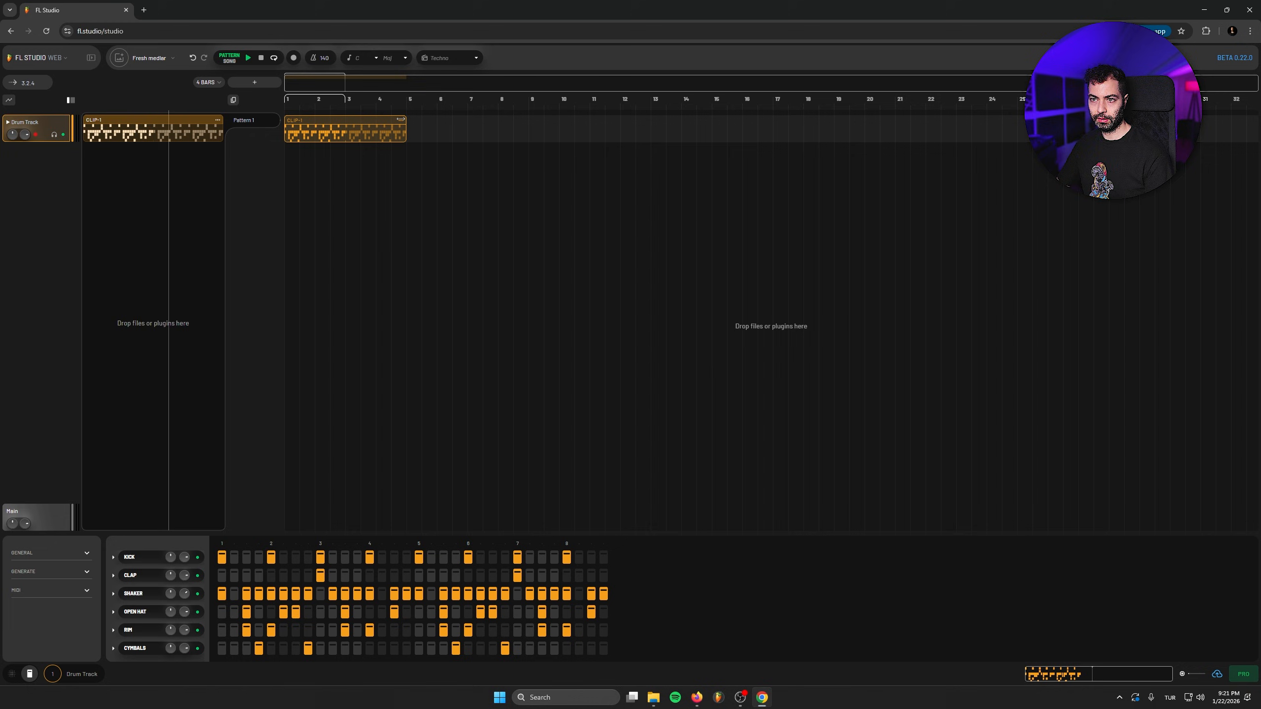
left_click_drag(426, 118, 525, 119)
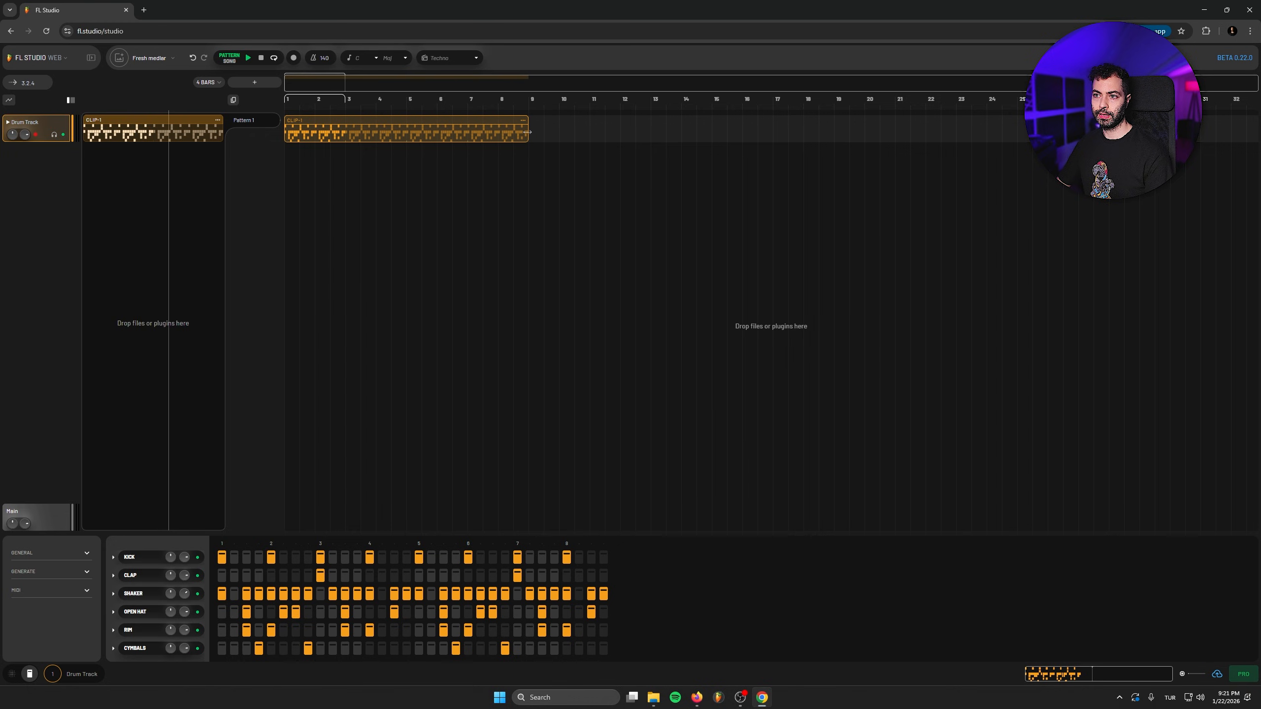
mouse_move(527, 132)
left_mouse_down()
mouse_move(802, 132)
mouse_move(509, 132)
mouse_move(528, 132)
left_mouse_up()
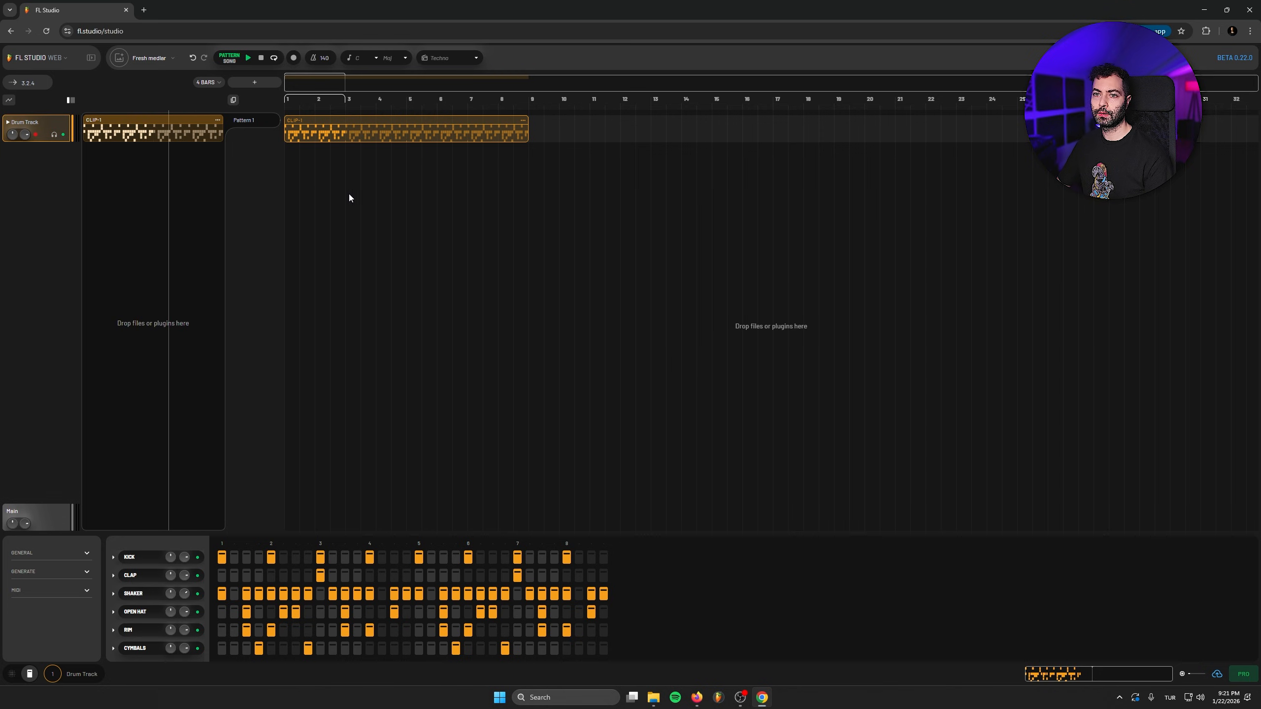
Step: Add a new blank pattern and select it in the pattern list
left_click(256, 82)
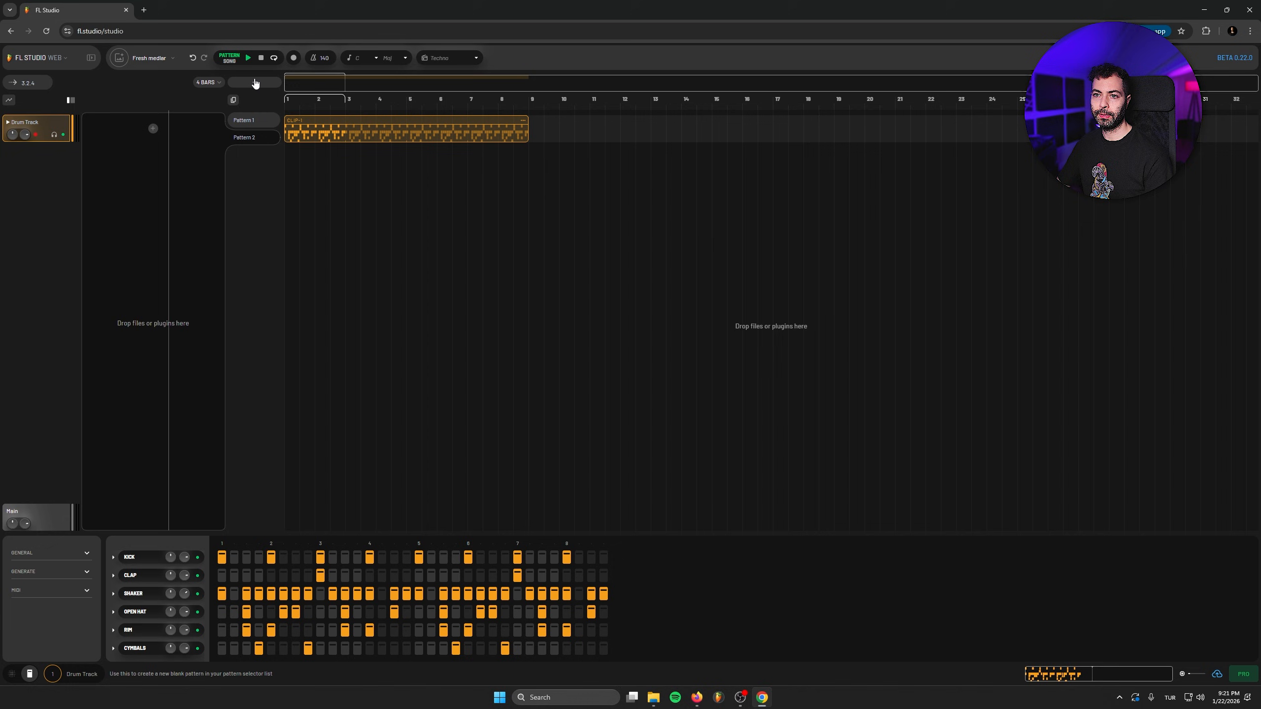
left_click(249, 124)
left_click(247, 139)
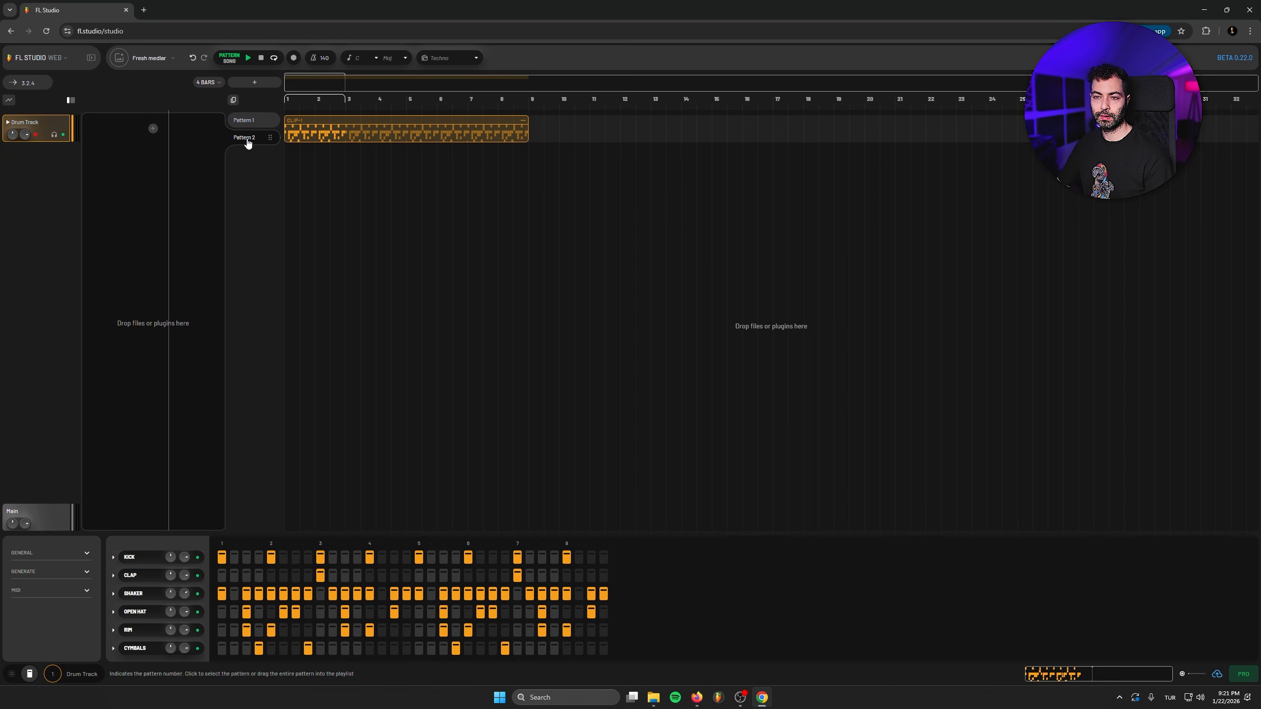
Step: Set the project key to F and the scale mode to Min
left_click(363, 60)
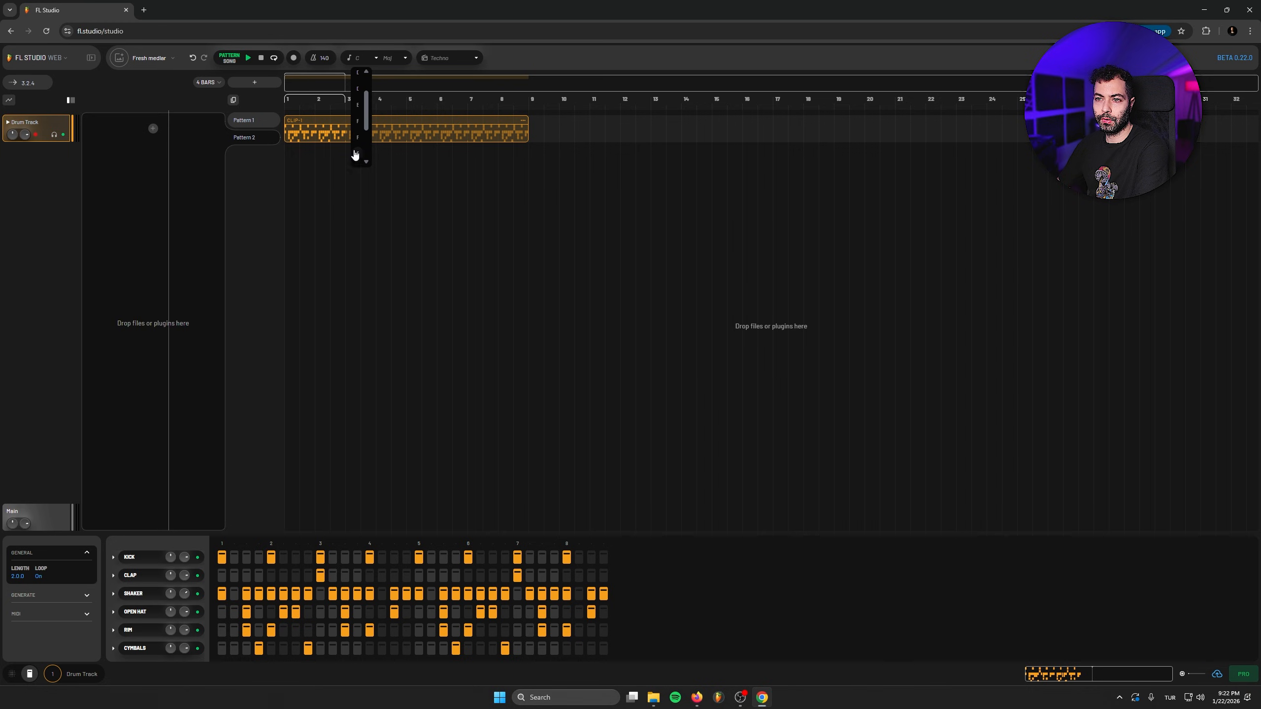
left_click(357, 121)
left_click(402, 59)
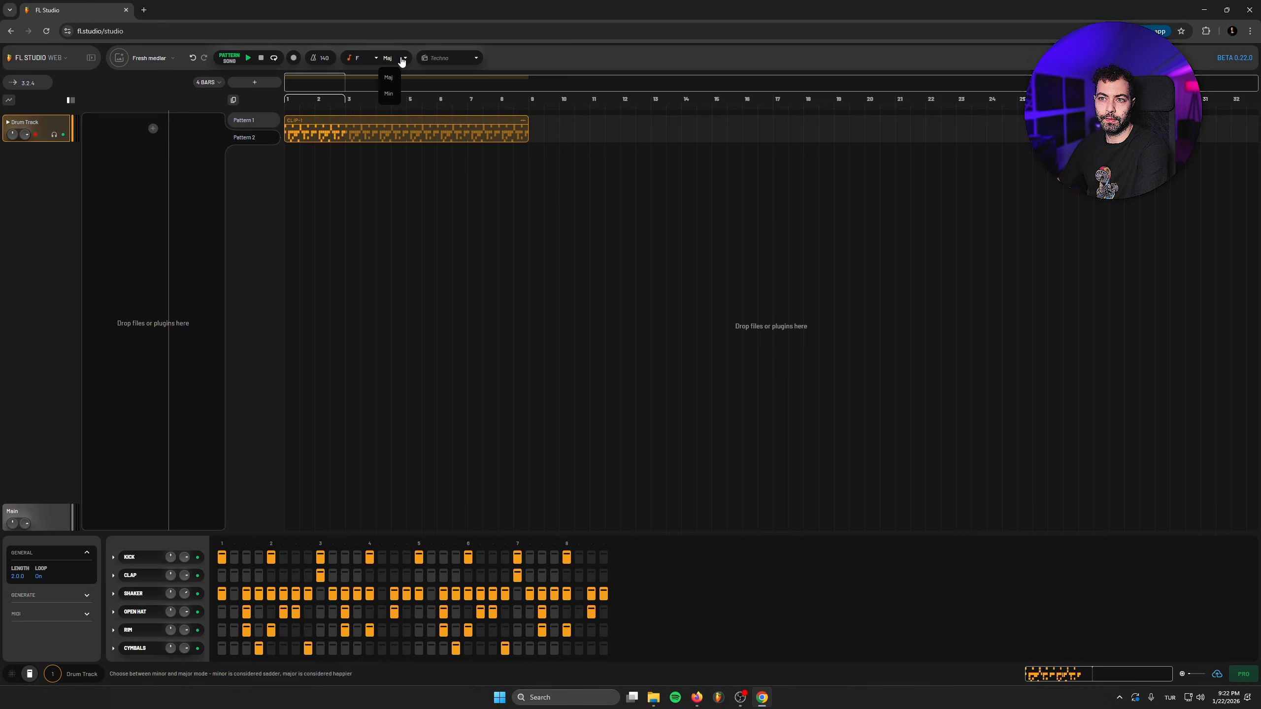
left_click(389, 95)
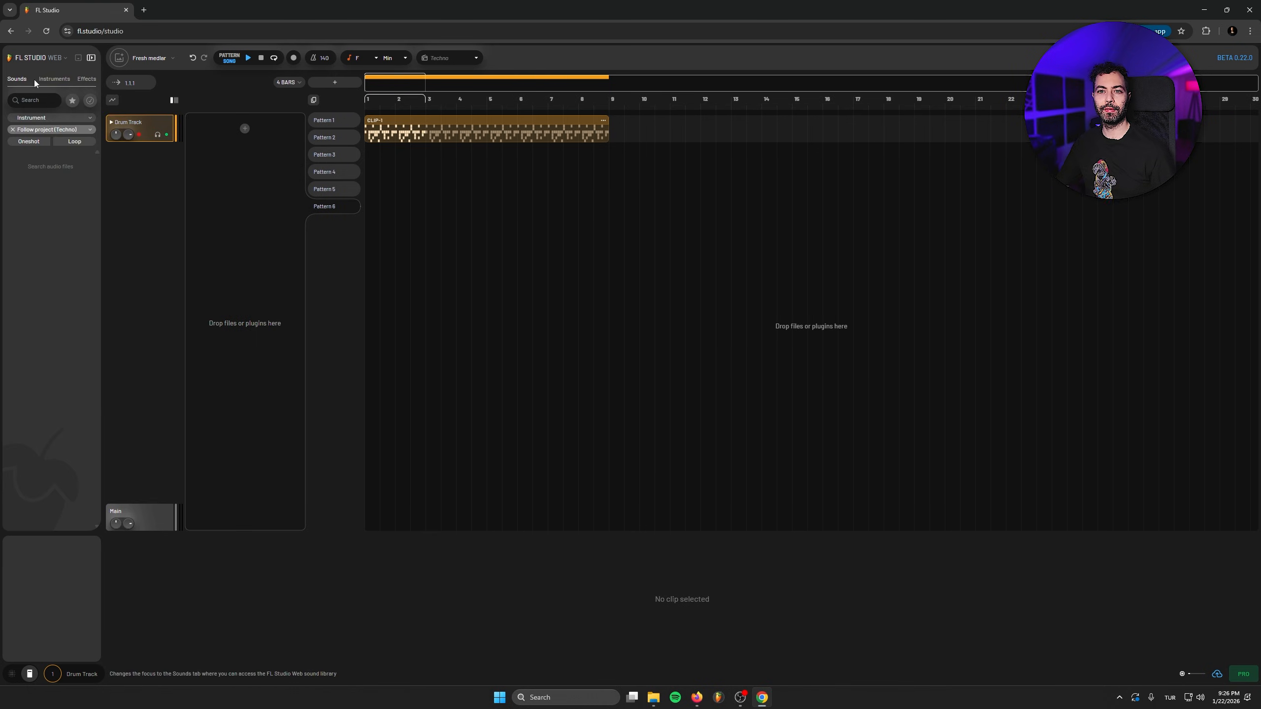
Step: Find Fruity Delay 3 among the available effects and add it to the Drum Track
left_click(52, 81)
left_click(83, 82)
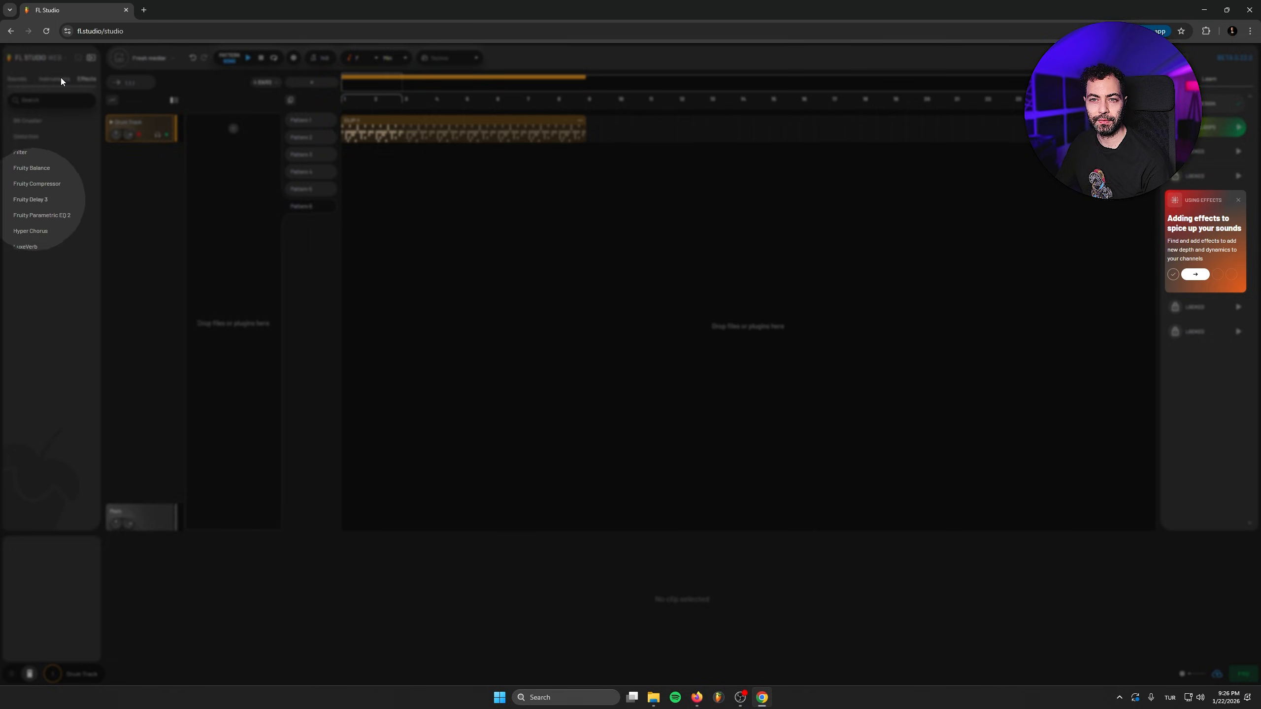
left_click_drag(30, 199, 141, 131)
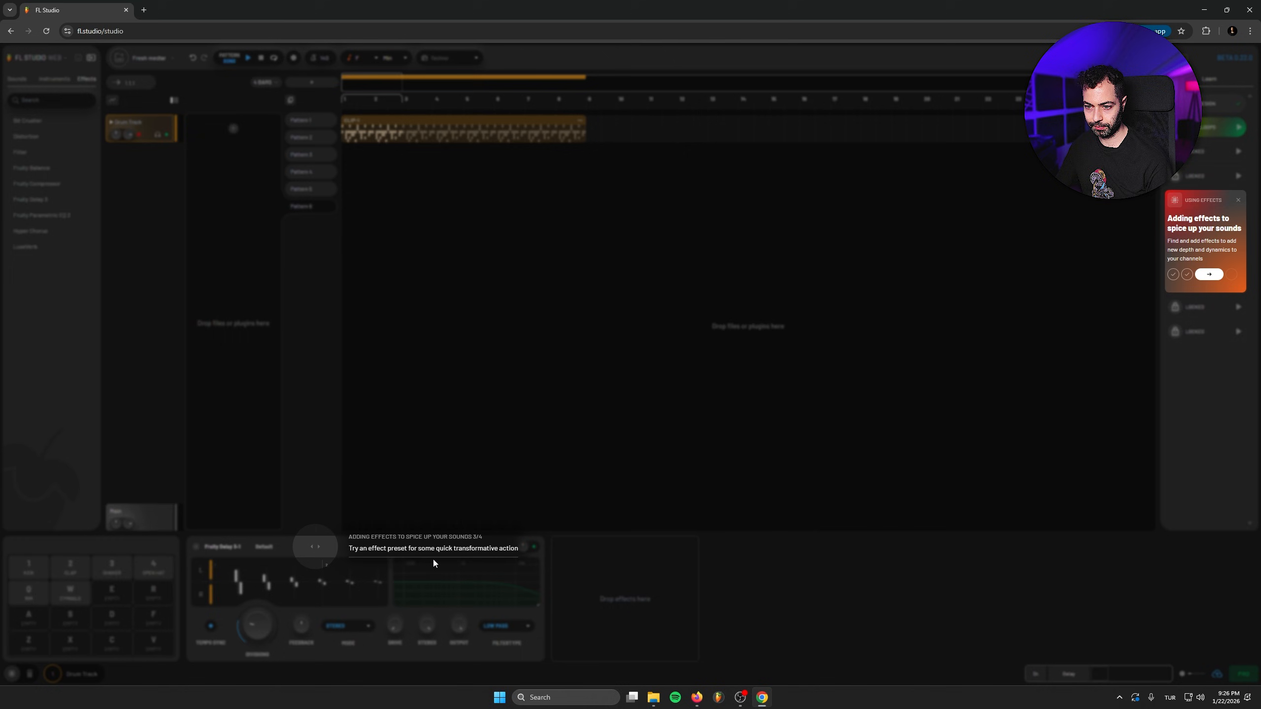
Step: Load the delay's Bandpass preset and finish the effects lesson by switching to the drum sequencer and back
left_click(318, 546)
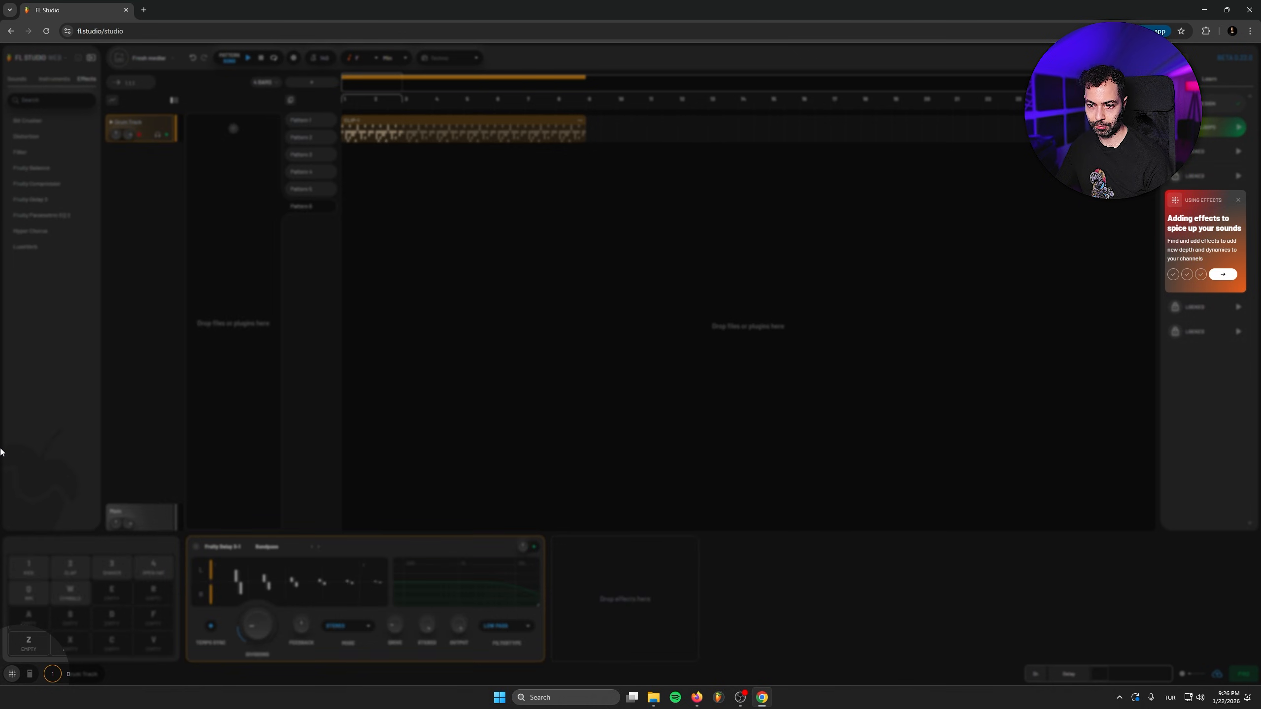
left_click(29, 674)
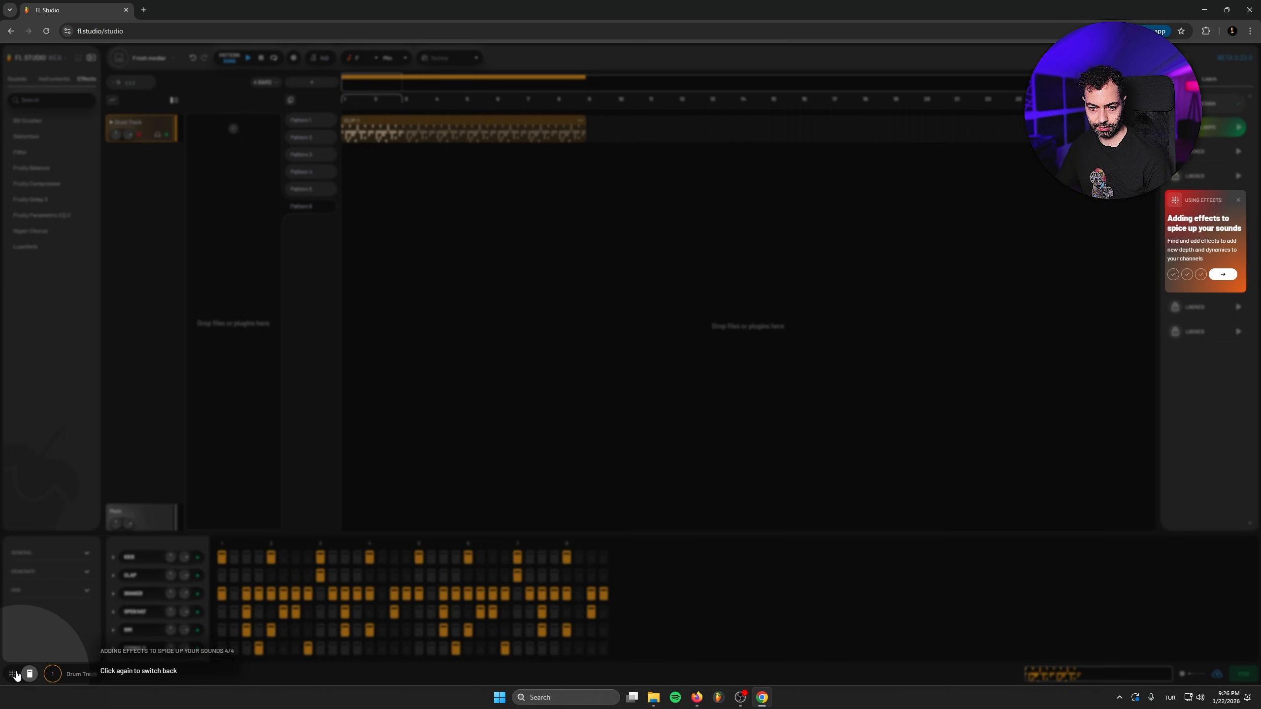
left_click(31, 674)
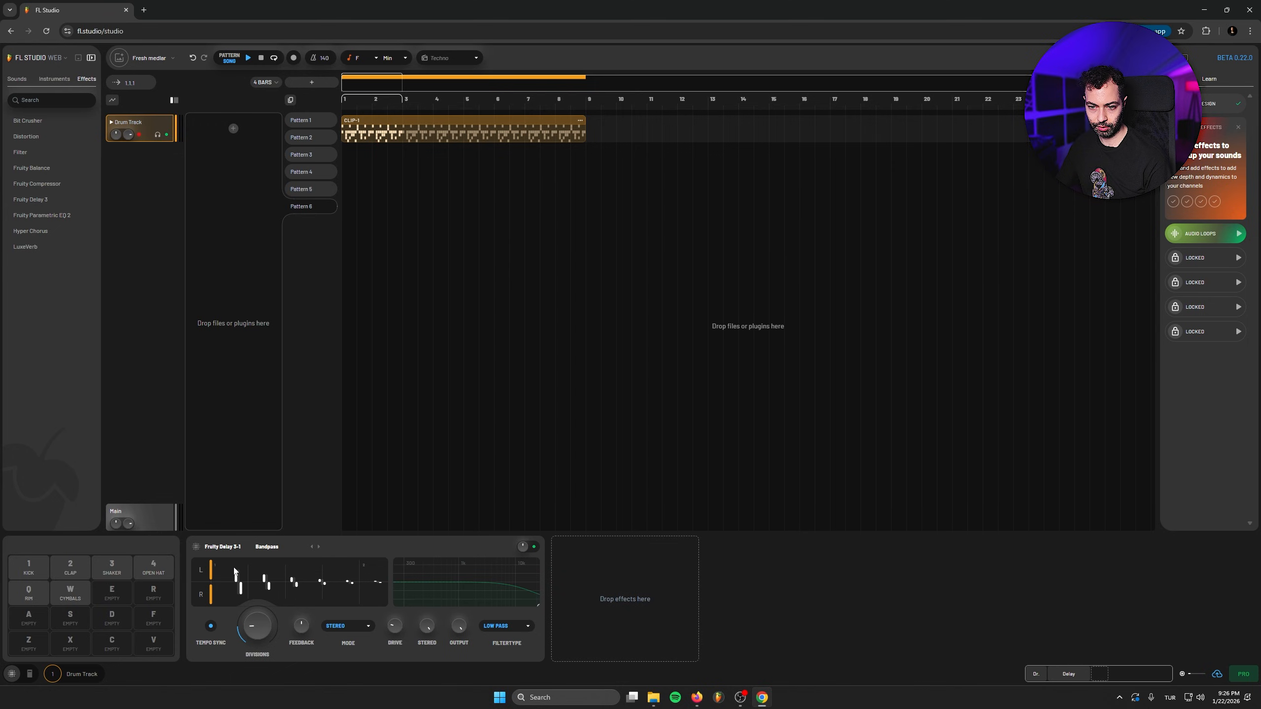
Step: Audition the Drum Track with its delay, turn the delay's Divisions down and bypass the effect
key("space")
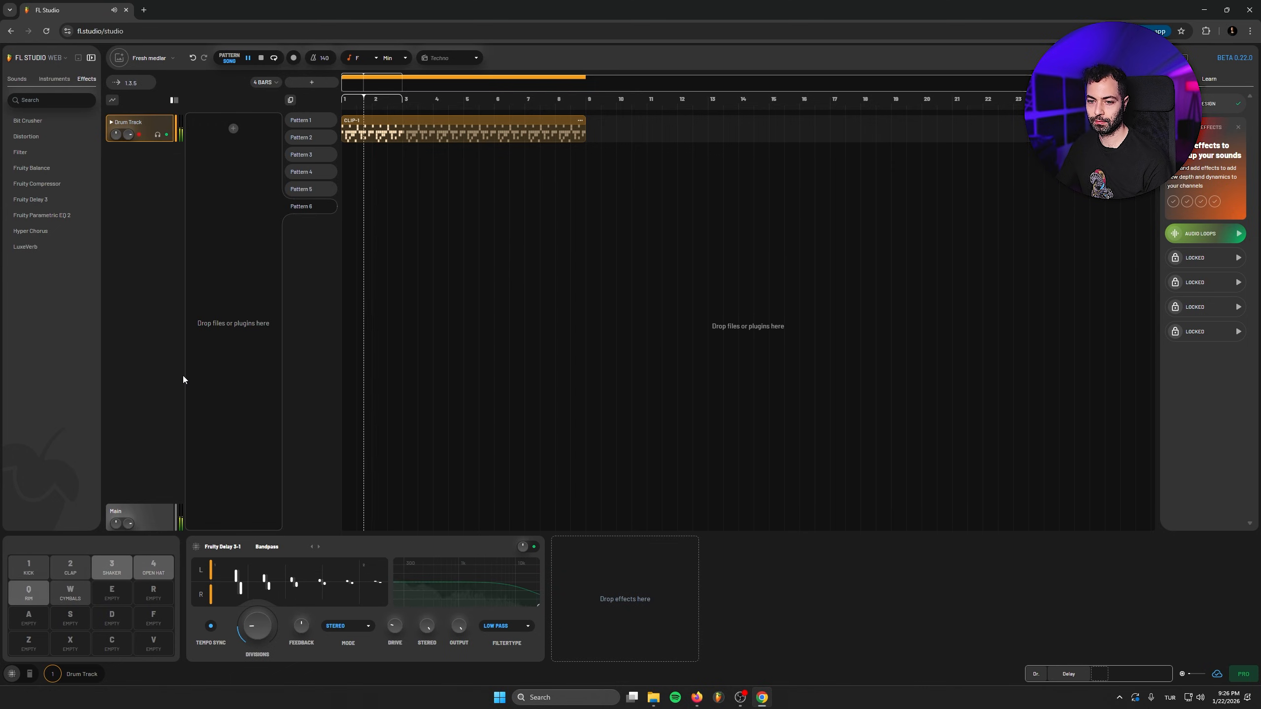
key("space")
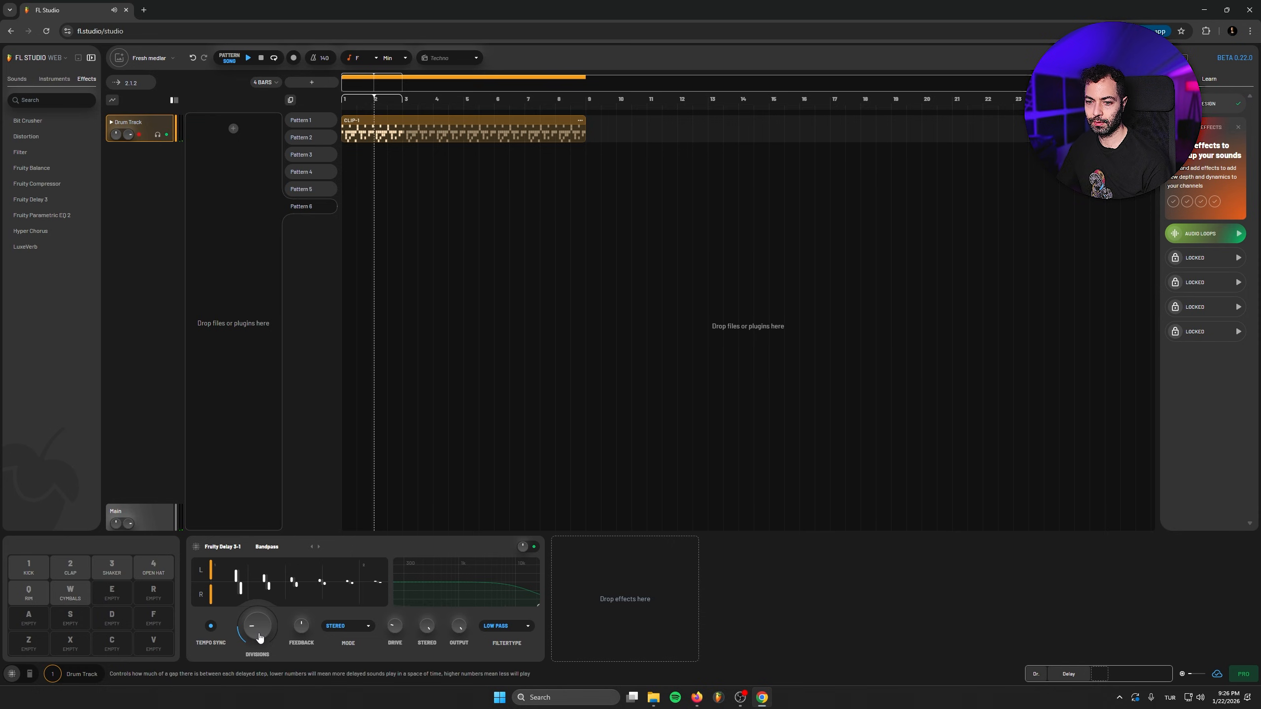
left_click_drag(258, 636, 254, 682)
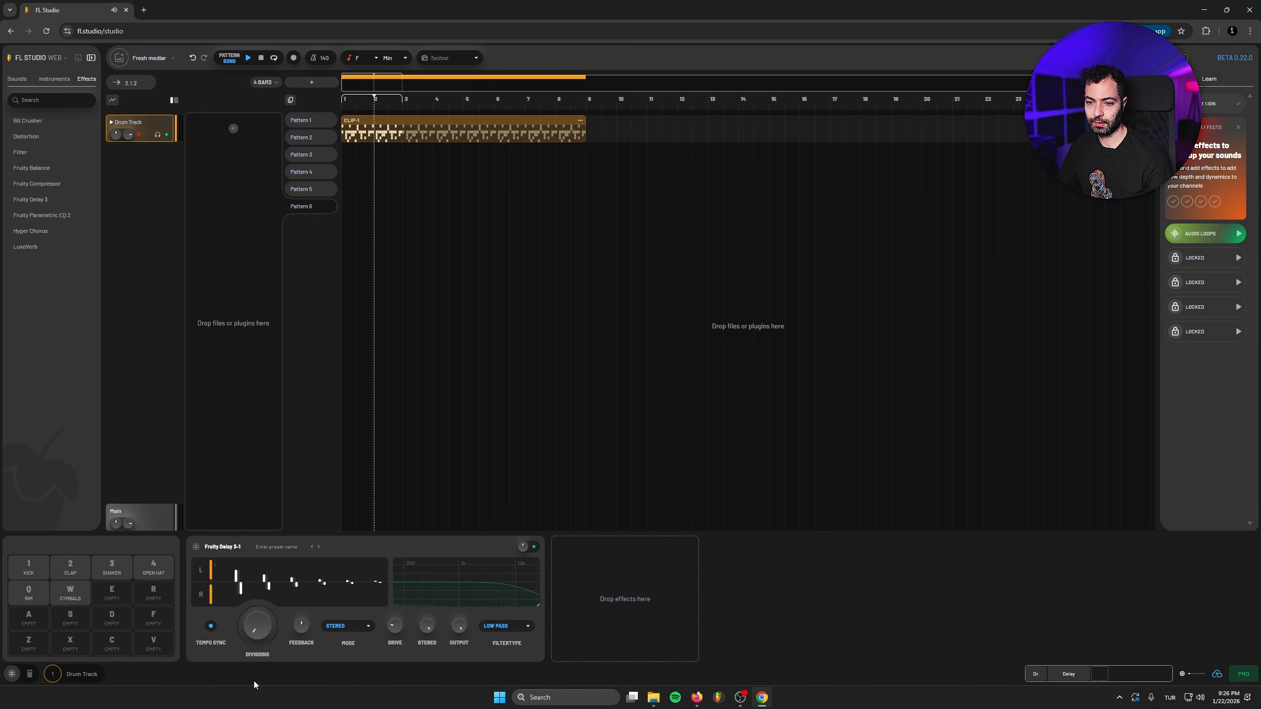
left_click(533, 549)
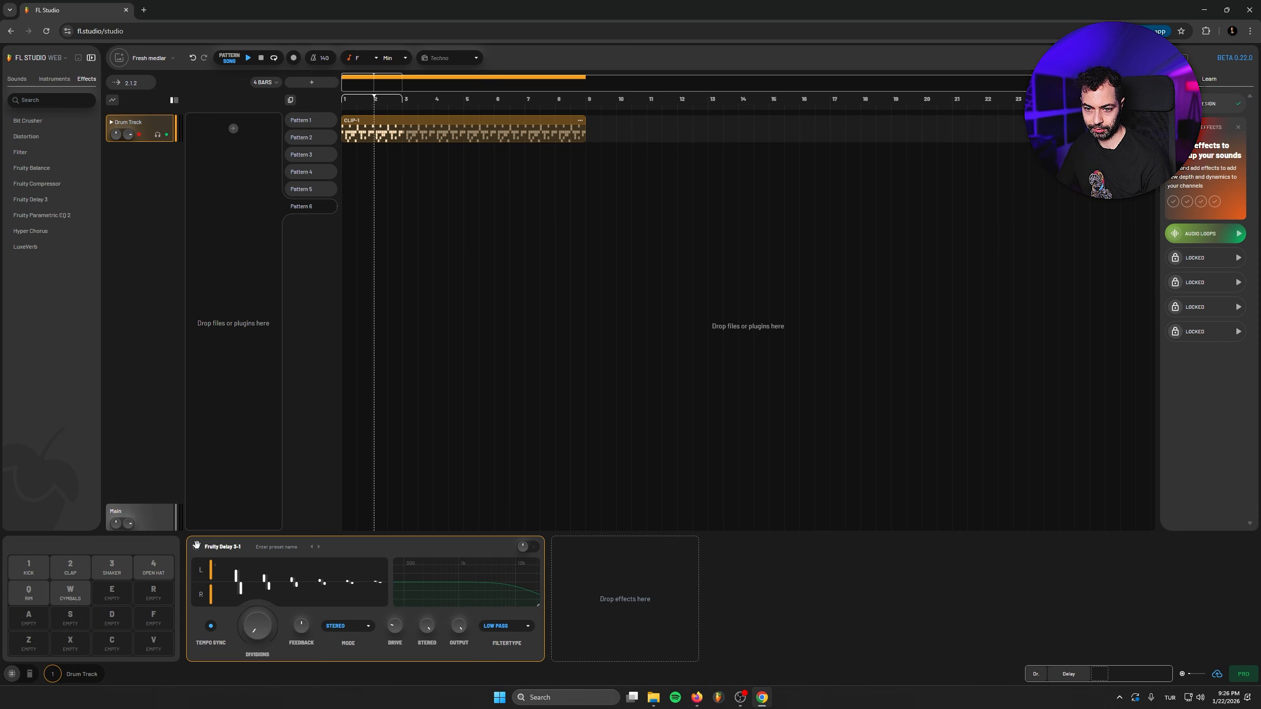
Step: Play back the drum arrangement in the playlist with the delay bypassed
key("space")
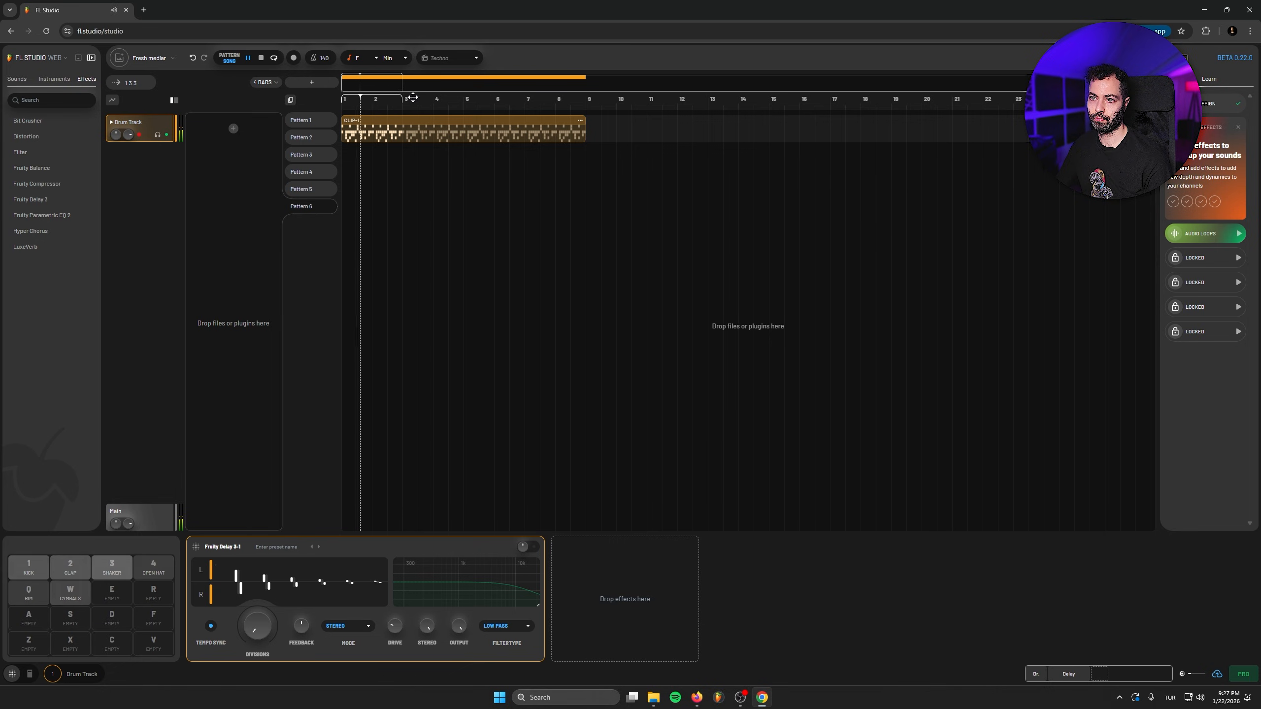
left_click_drag(412, 97, 552, 106)
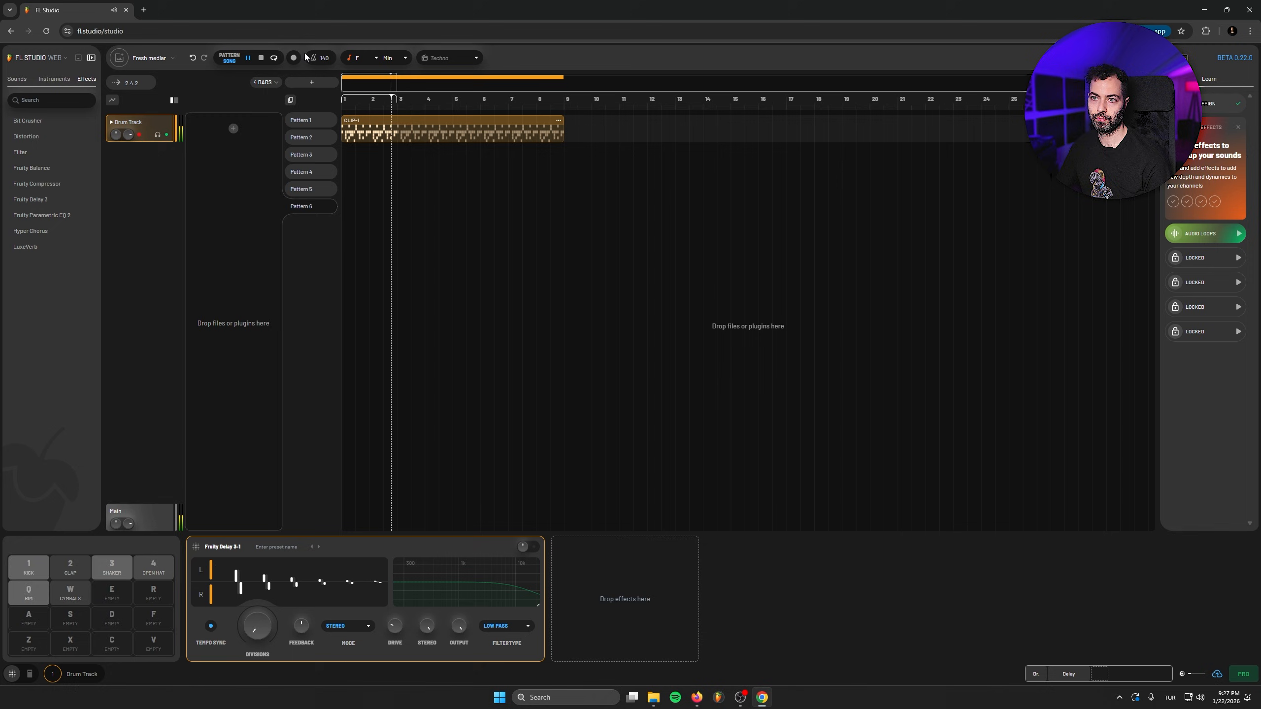
left_click(231, 59)
left_click(231, 60)
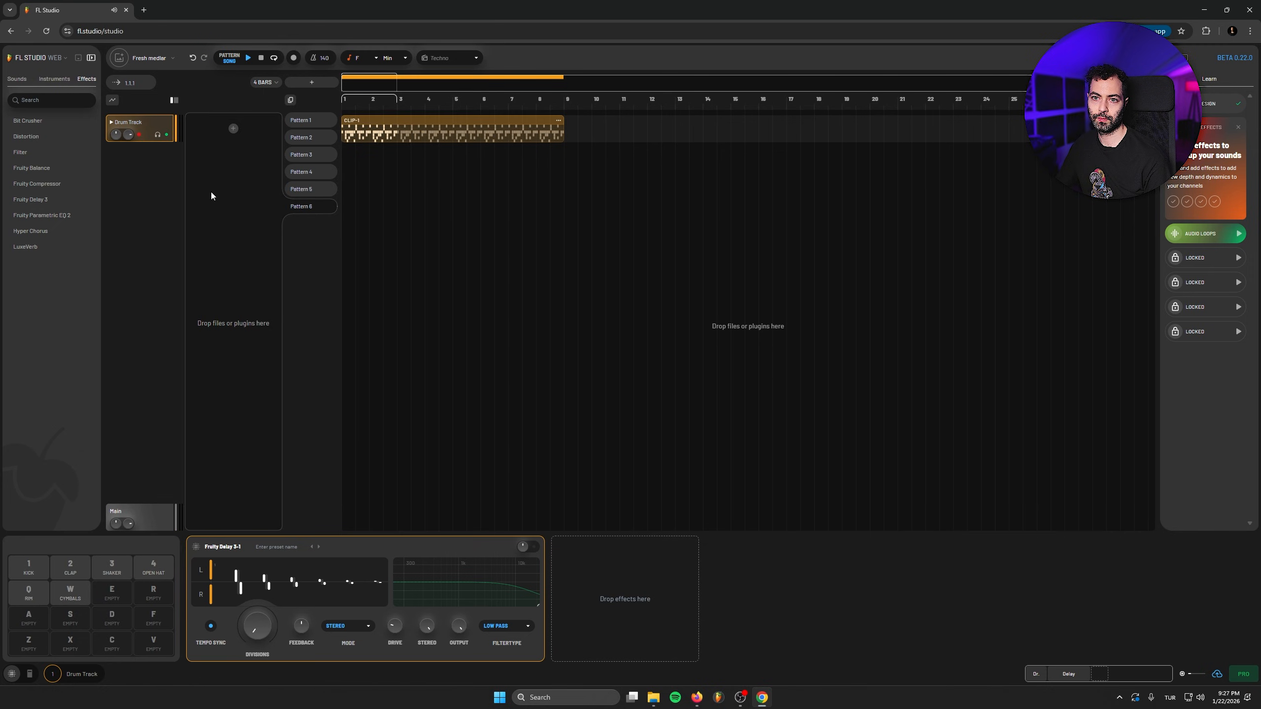
Step: Add a DirectWave Synths track with an empty clip in Pattern 2 and delete that pattern's Drum Track clip
left_click_drag(304, 138, 243, 130)
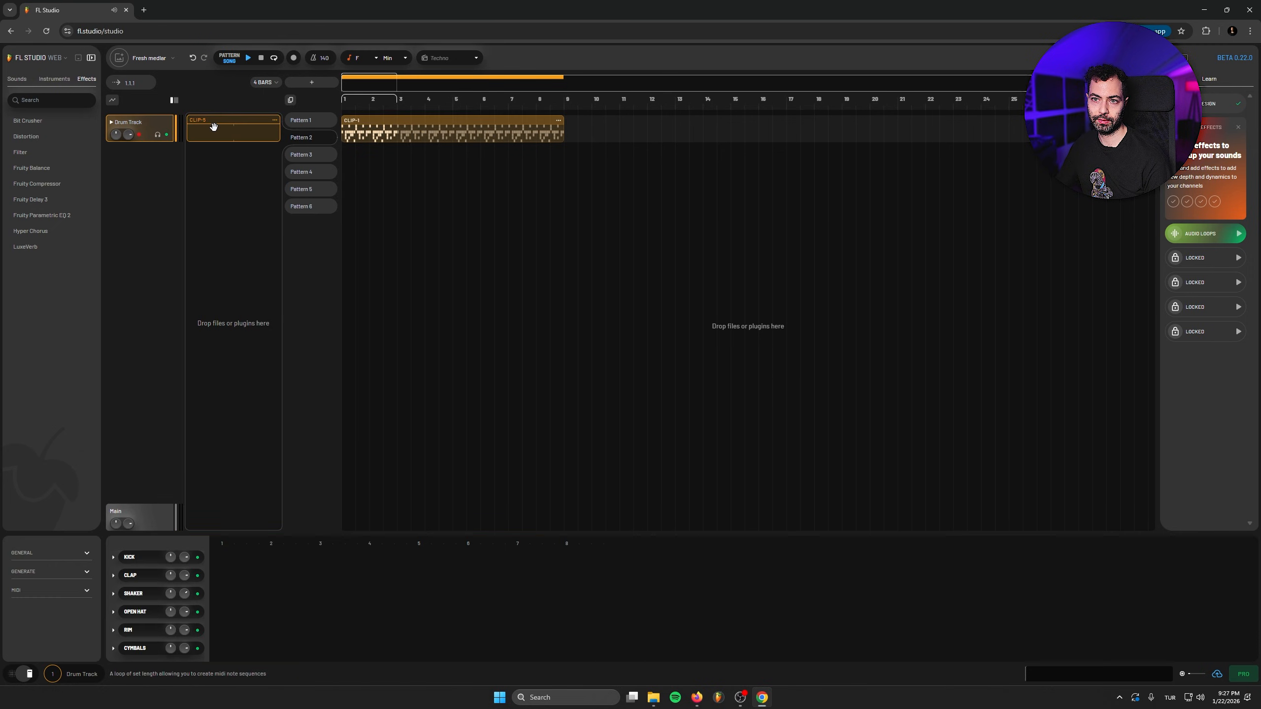
left_click(61, 81)
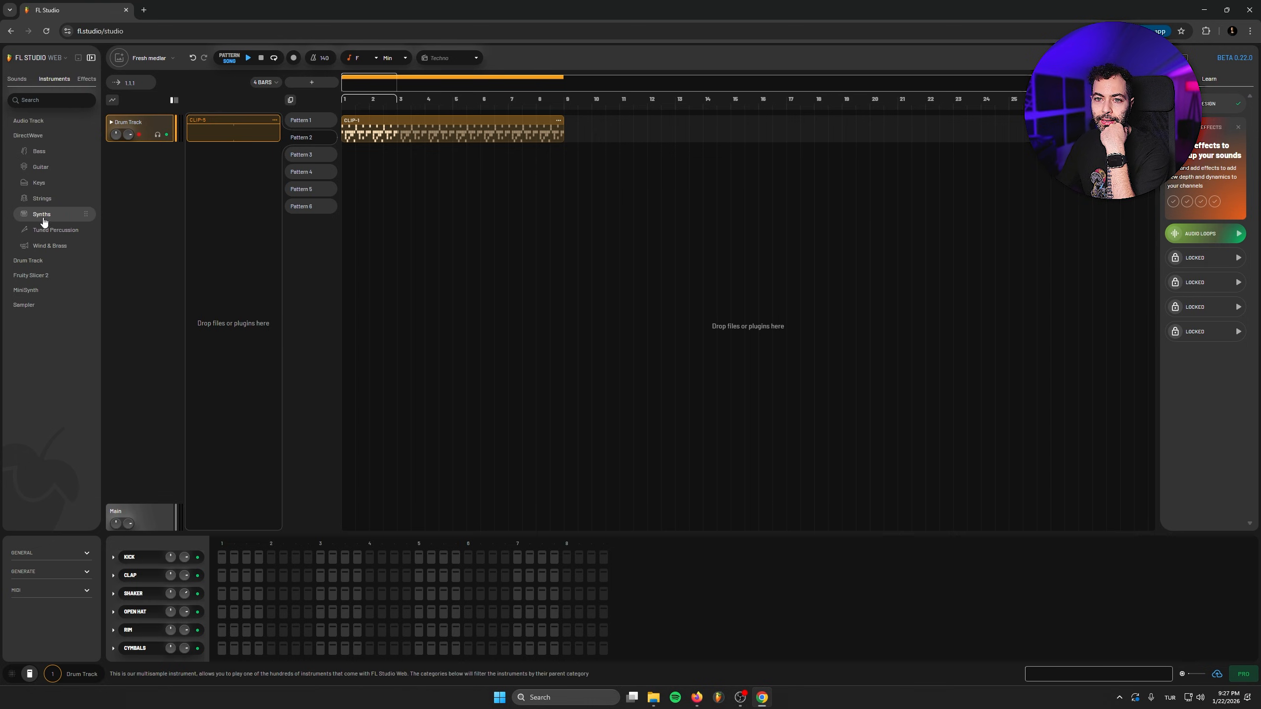
left_click_drag(43, 218, 225, 156)
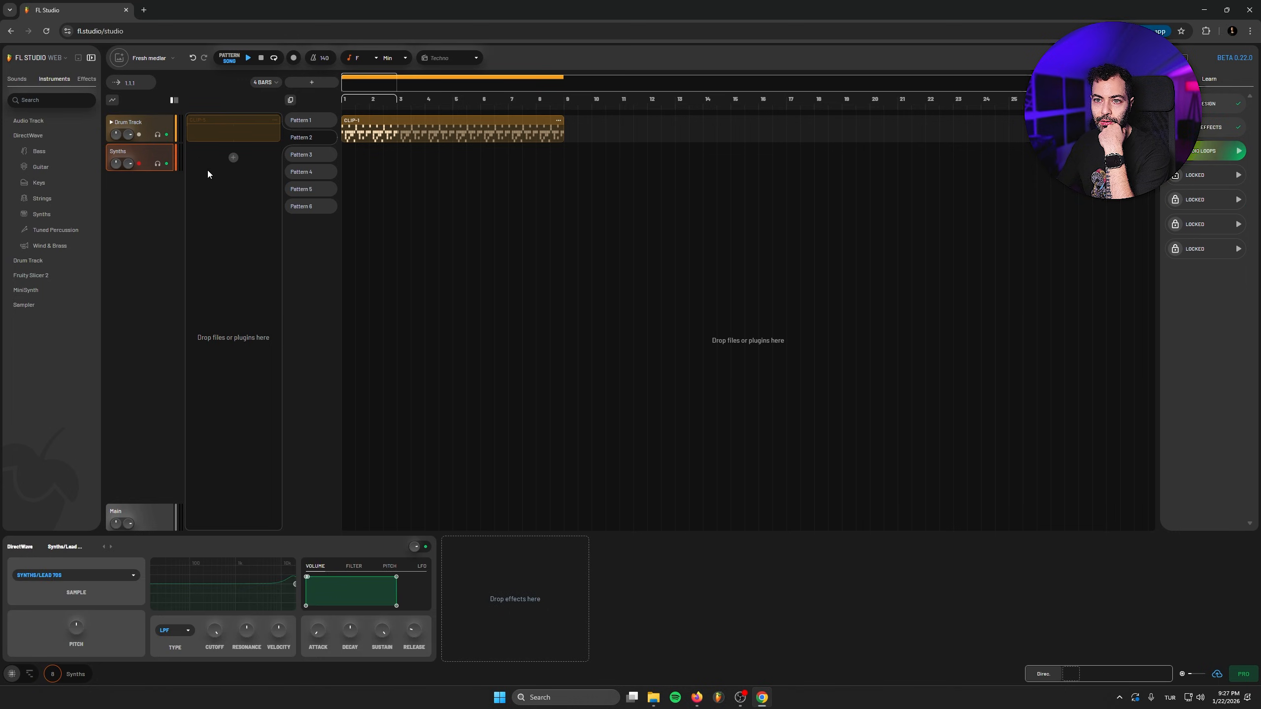
left_click(232, 159)
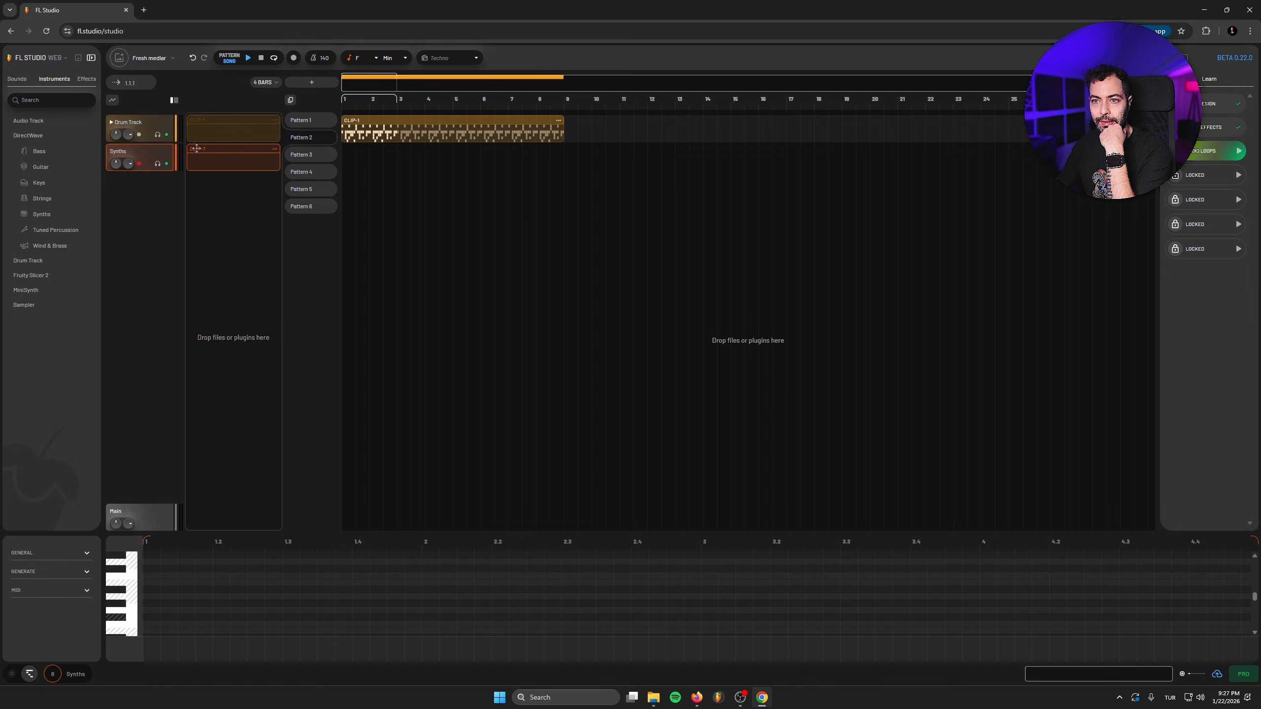
right_click(269, 119)
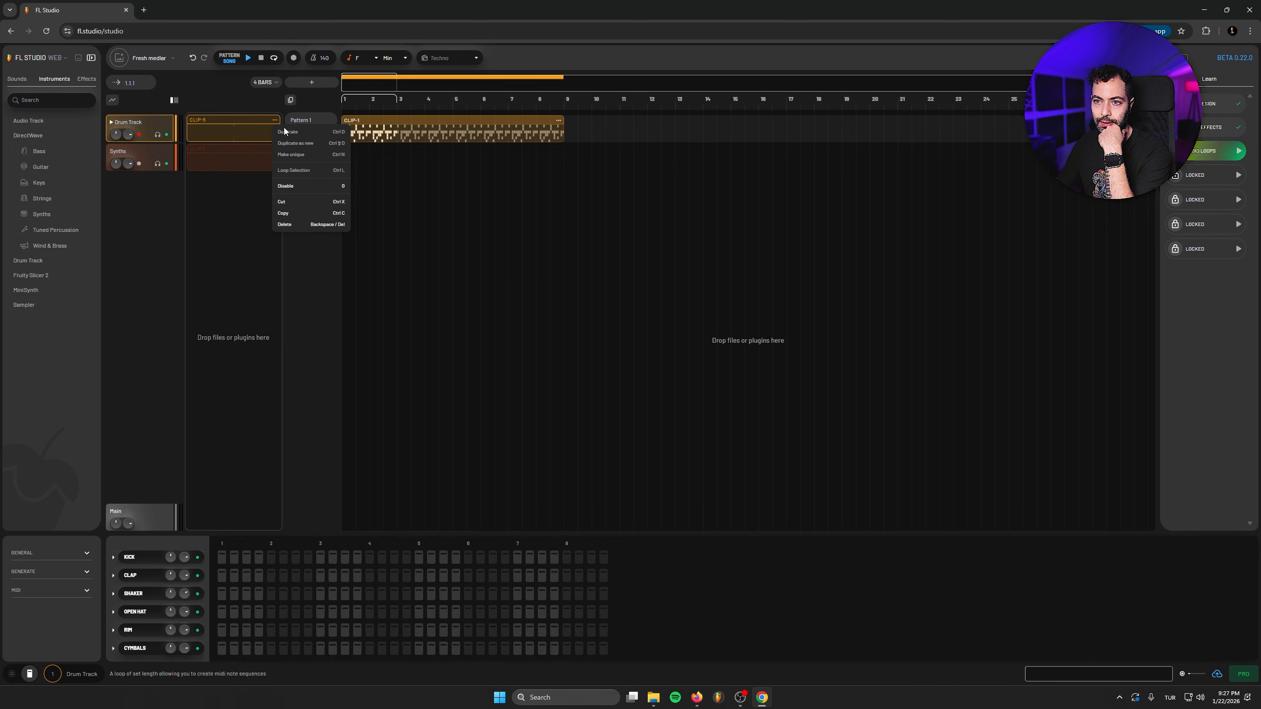
left_click(302, 221)
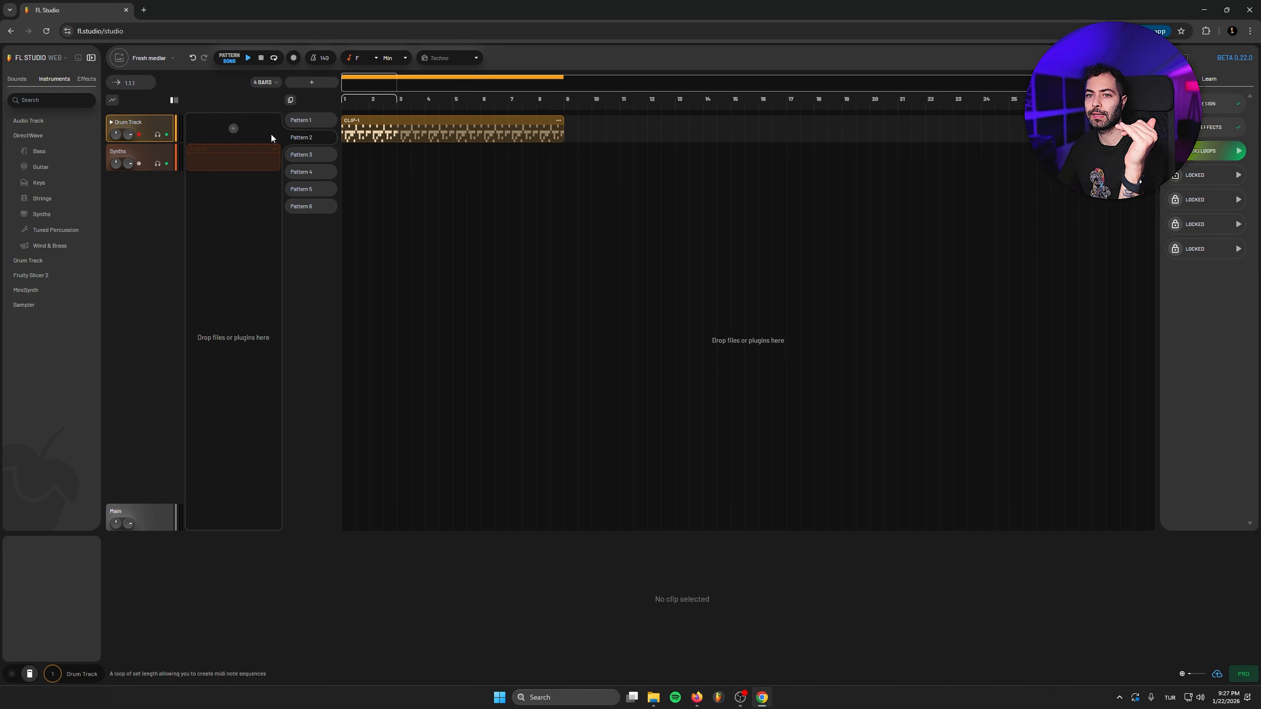
Step: Generate a note sequence for the Synths clip, play it in pattern mode and show the clip's general settings
left_click(155, 153)
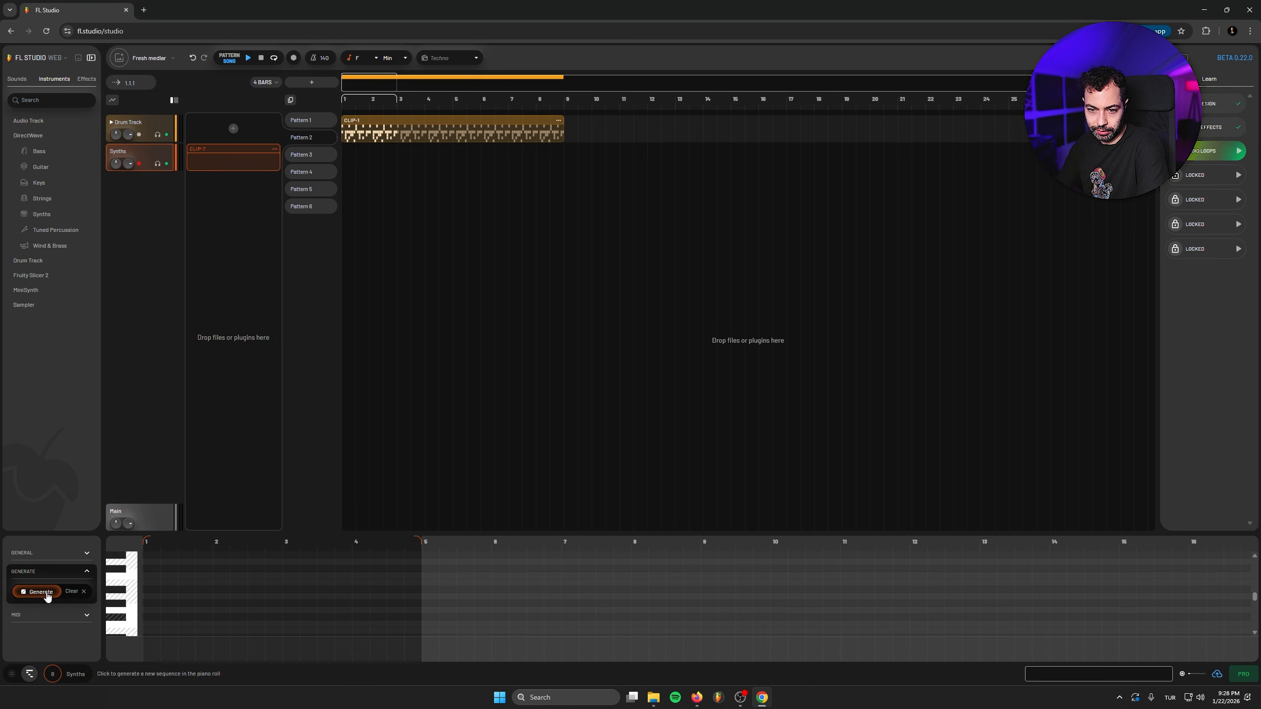
left_click(50, 590)
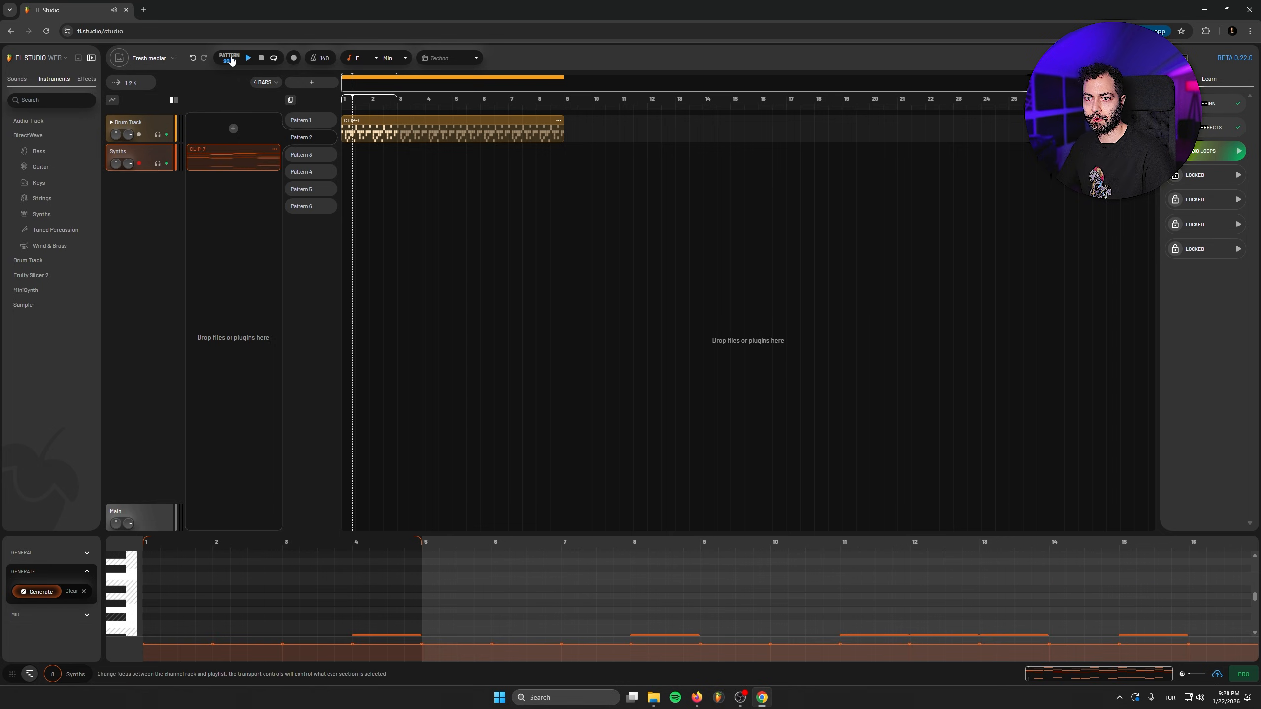
left_click(231, 60)
left_click(248, 57)
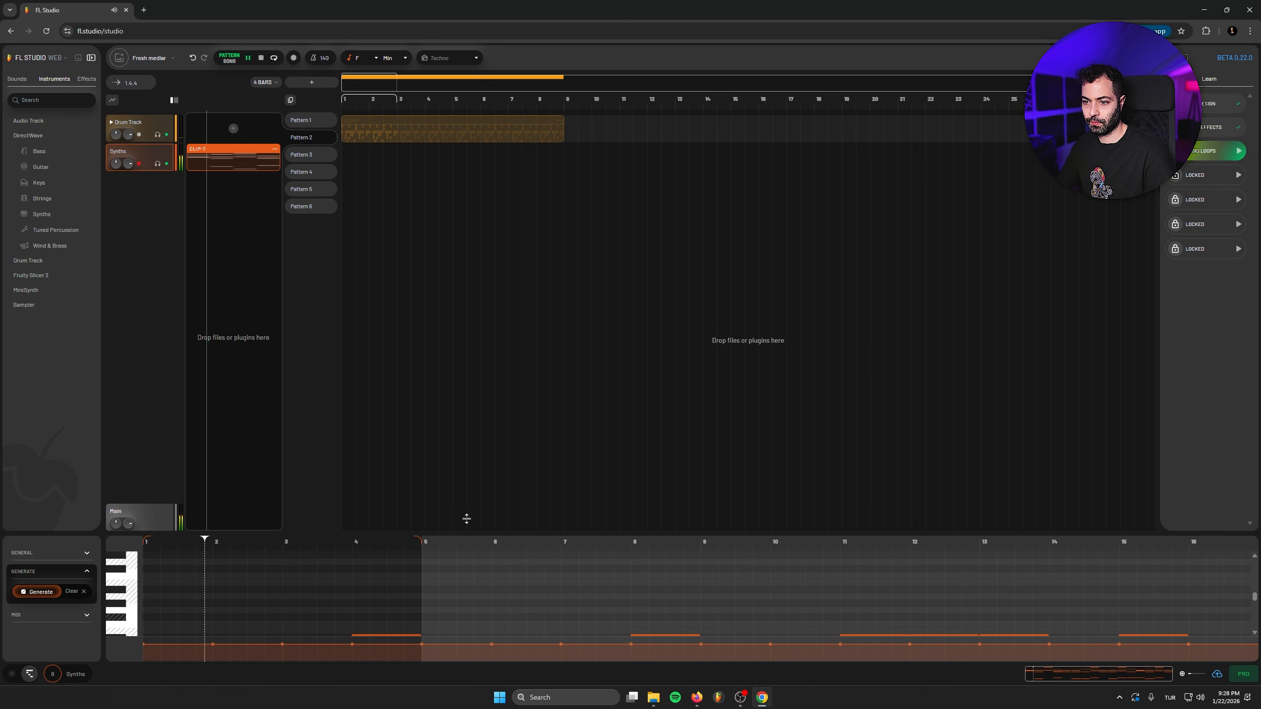
left_click_drag(467, 519, 442, 370)
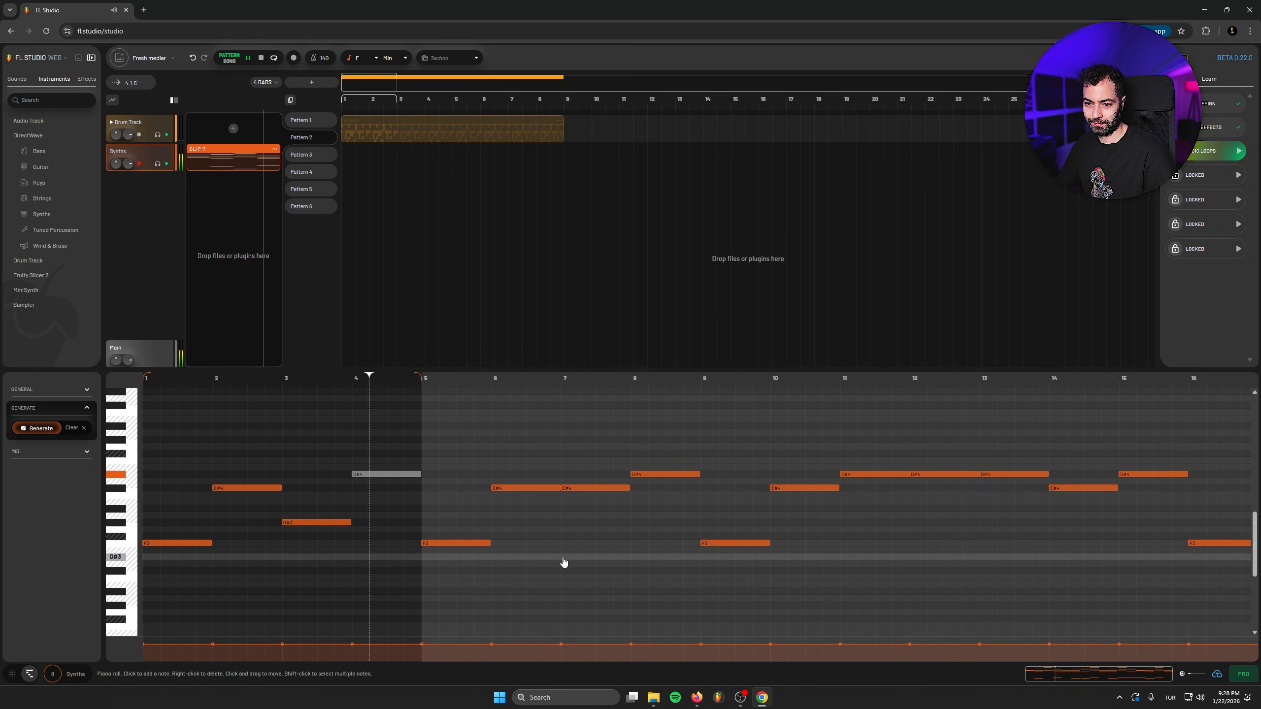
key("space")
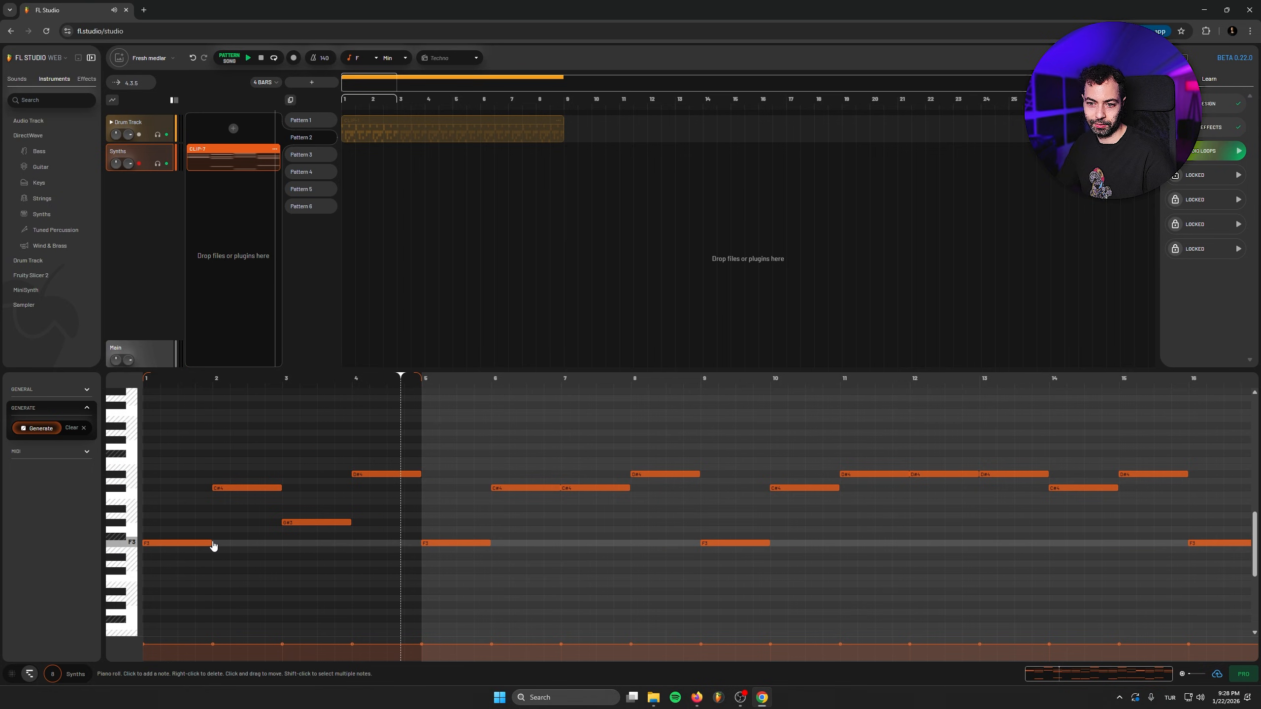
left_click(37, 390)
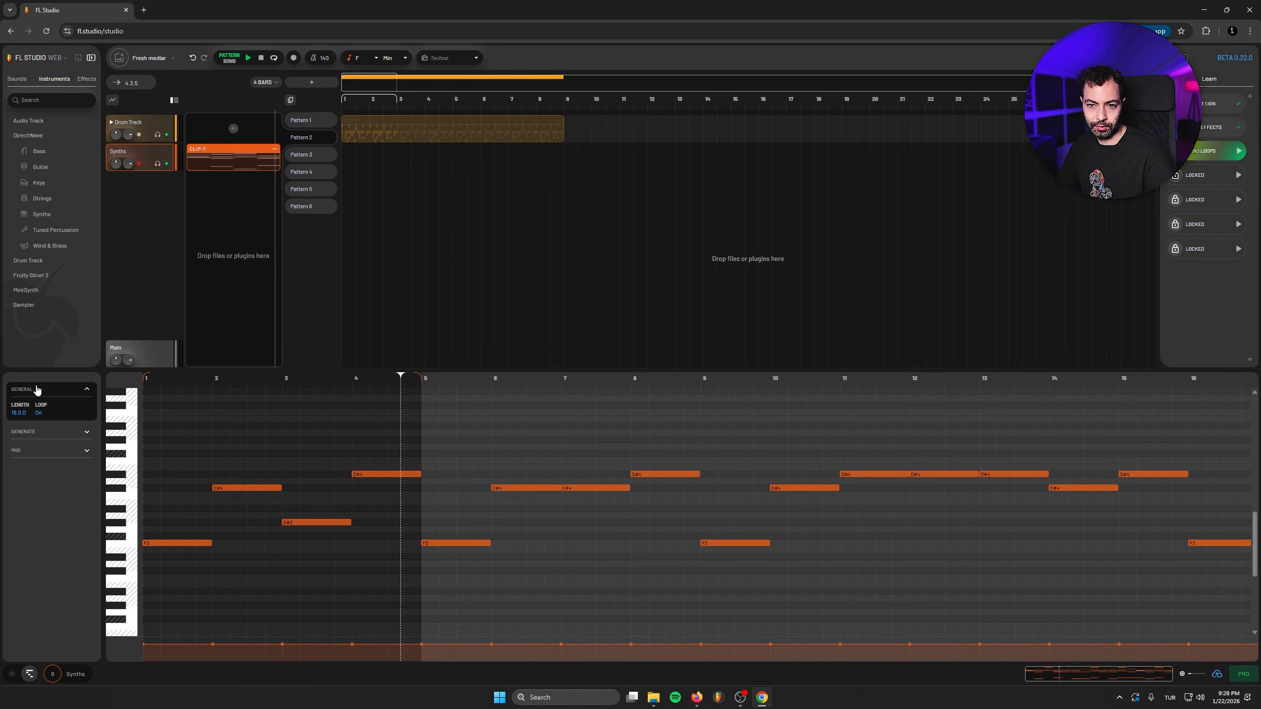
Step: Change the Synths track's DirectWave sample to Synths/Lead Epic
double_click(146, 152)
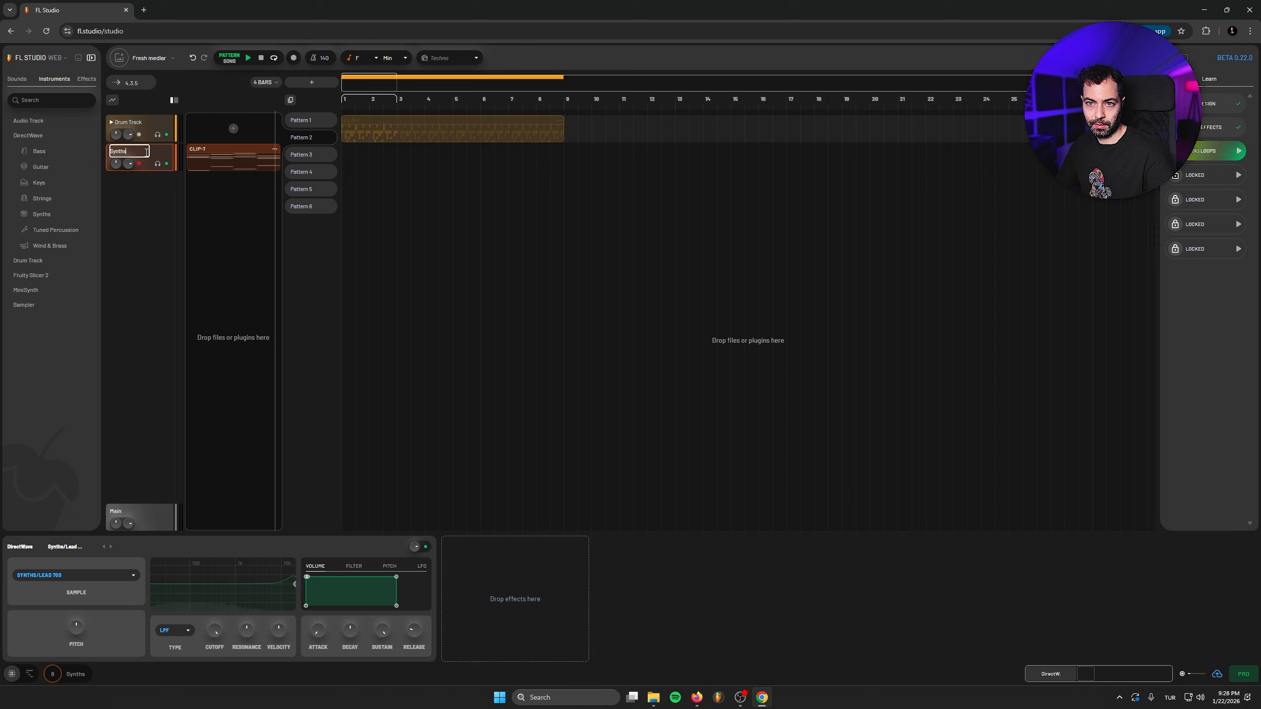
left_click(132, 578)
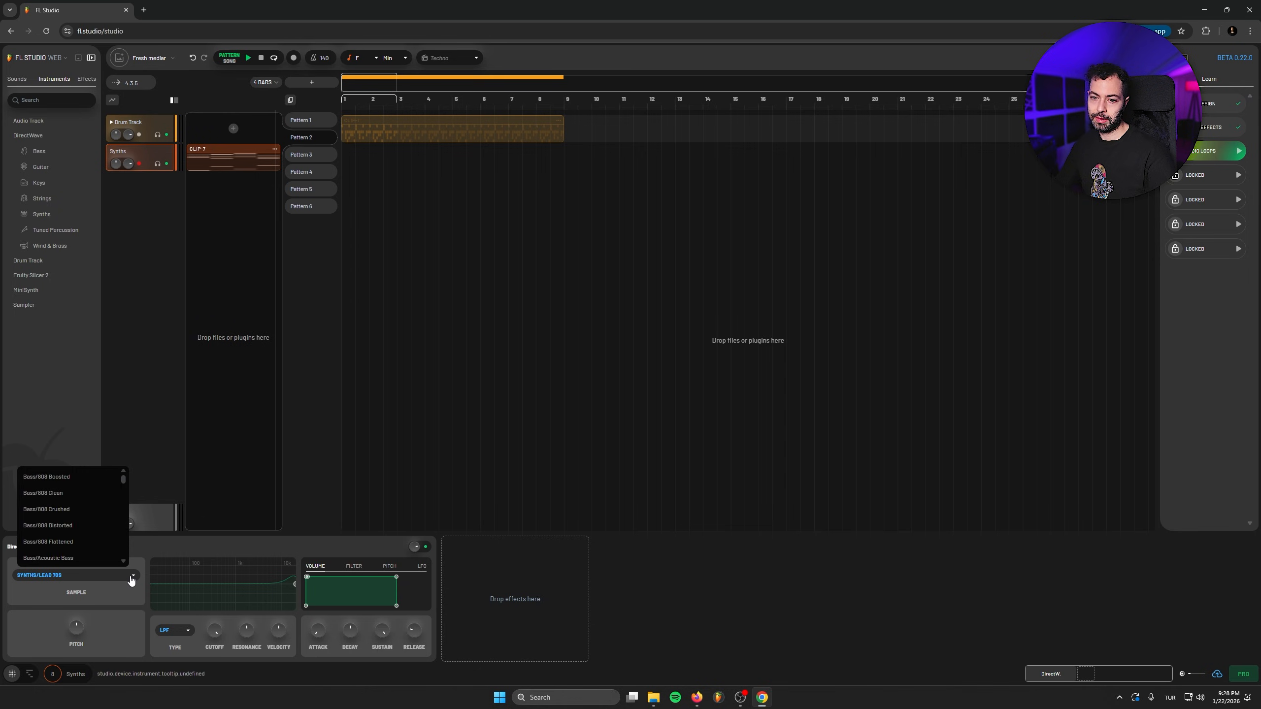
left_click_drag(124, 493, 116, 531)
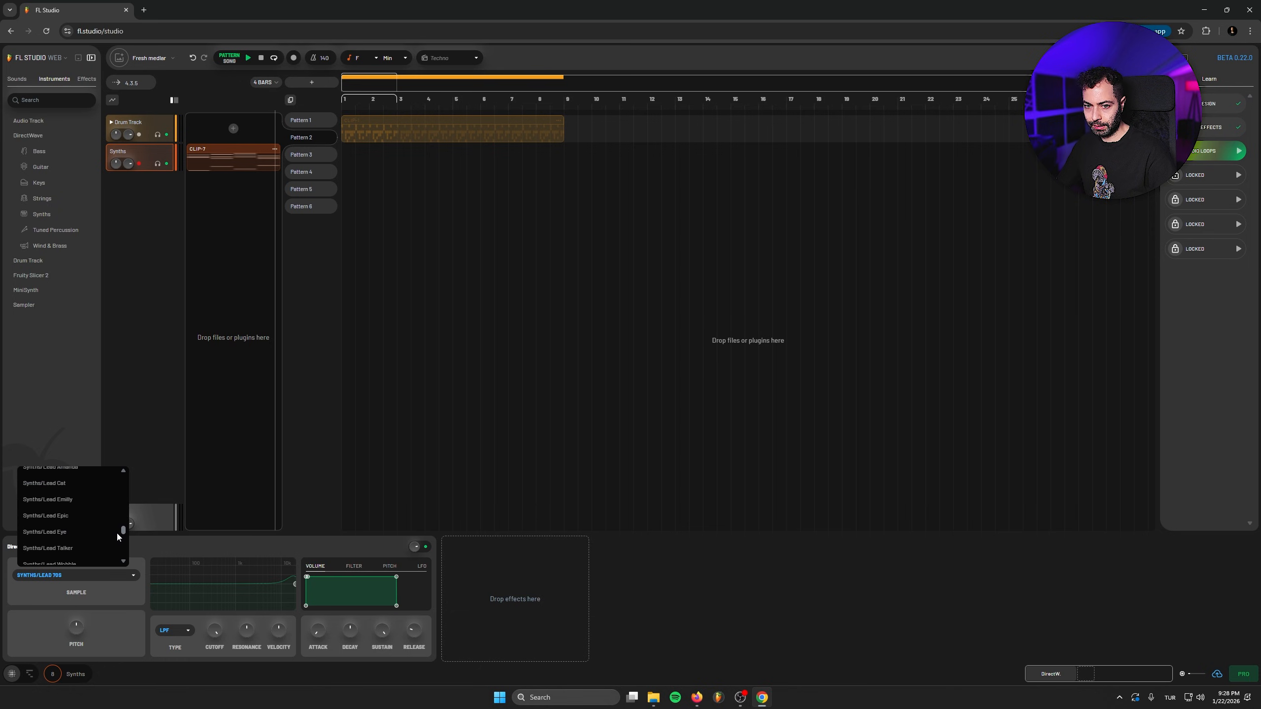
left_click(57, 516)
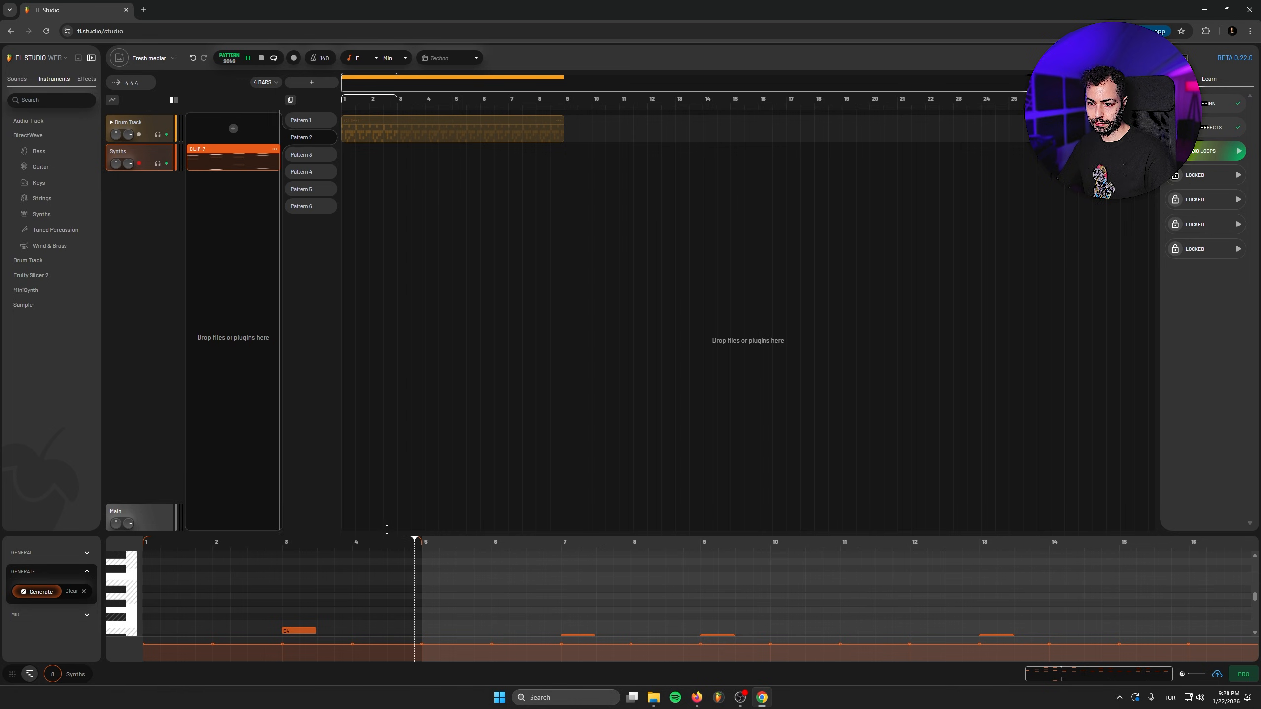
Step: Listen to the generated Synths sequence in an enlarged piano roll and clear its notes
key("space")
left_click_drag(390, 533, 379, 348)
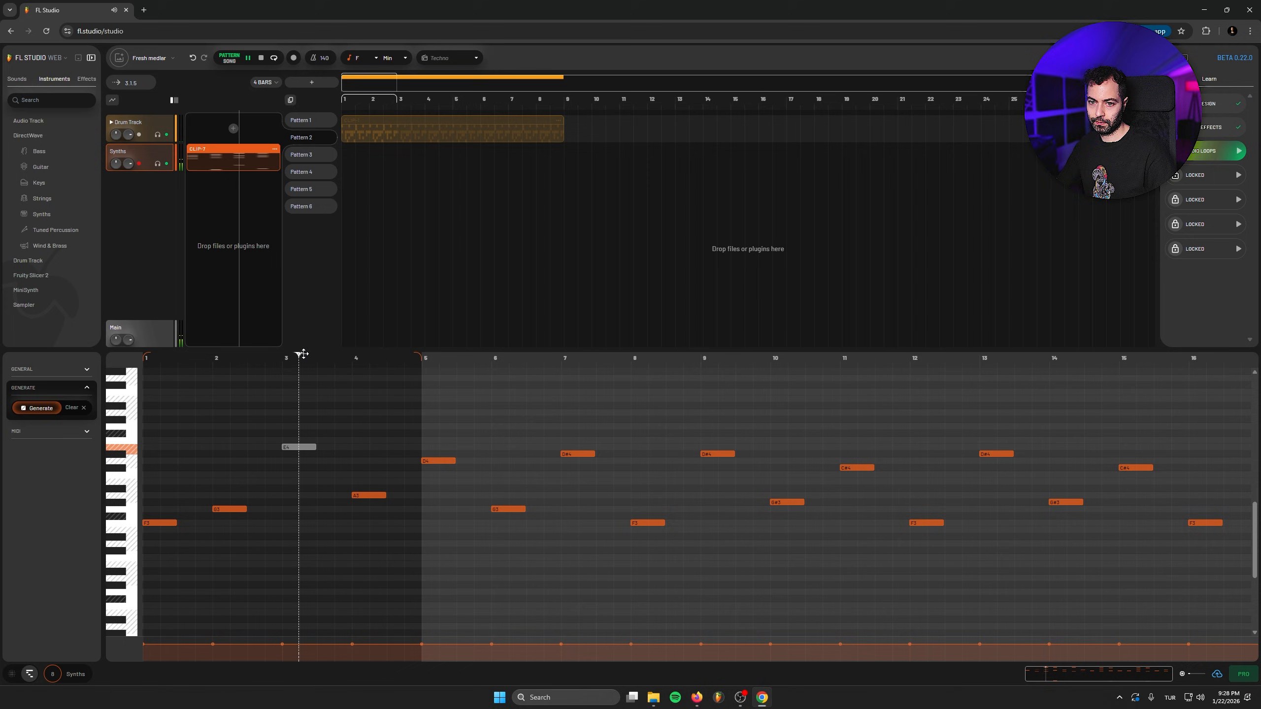
key("space")
left_click(82, 408)
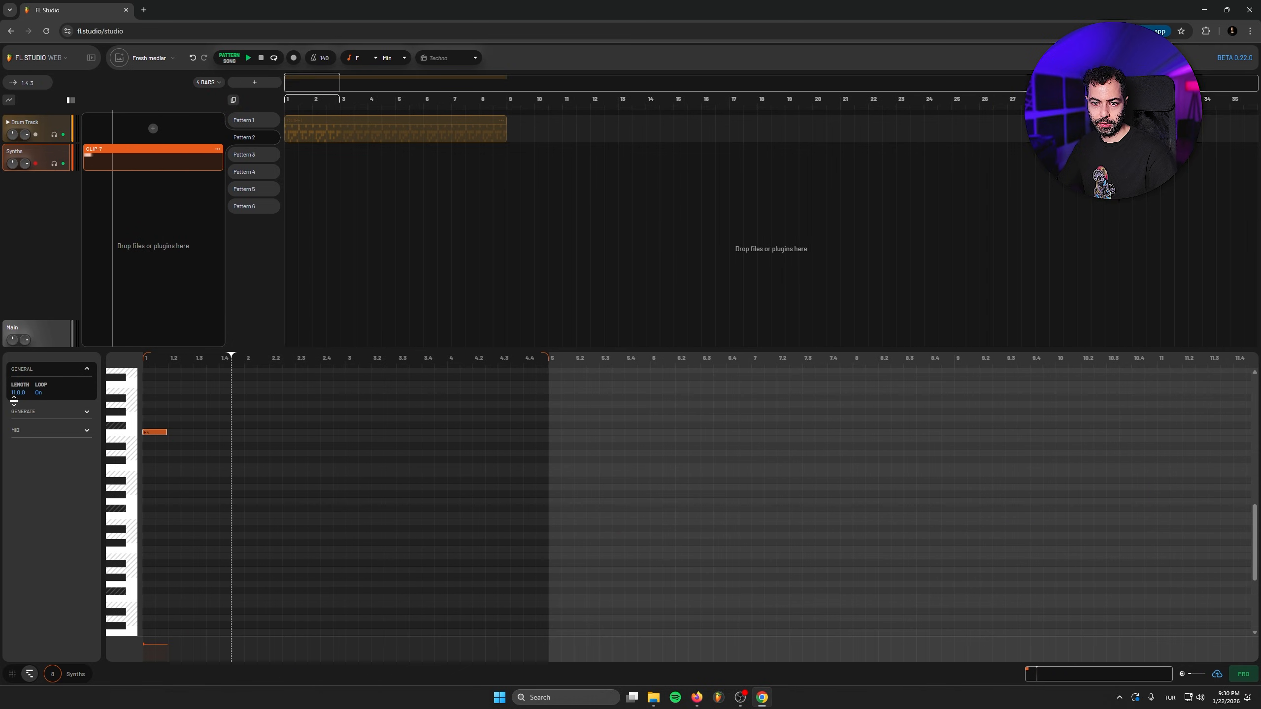
Step: Set the Synths clip's length to 8.0.0 and place F4 notes every one and a half beats across four bars
left_click_drag(14, 400, 28, 594)
left_click(203, 432)
left_click(254, 432)
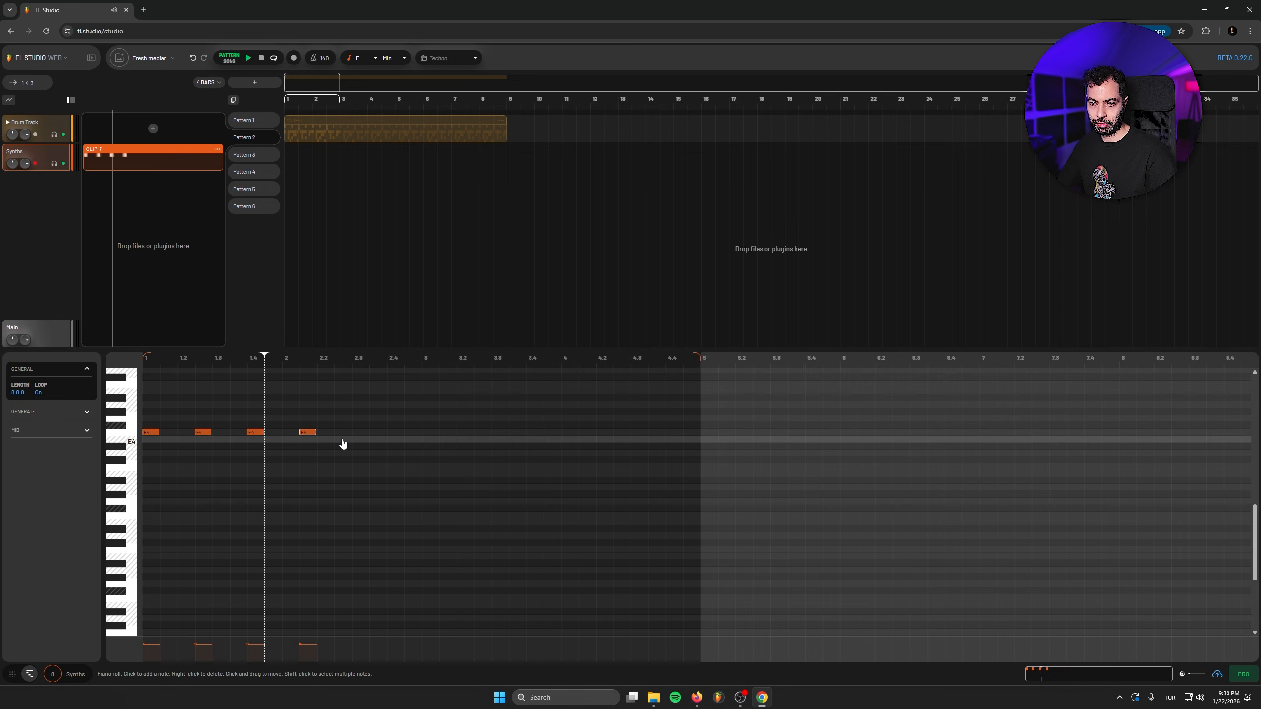
left_click(308, 432)
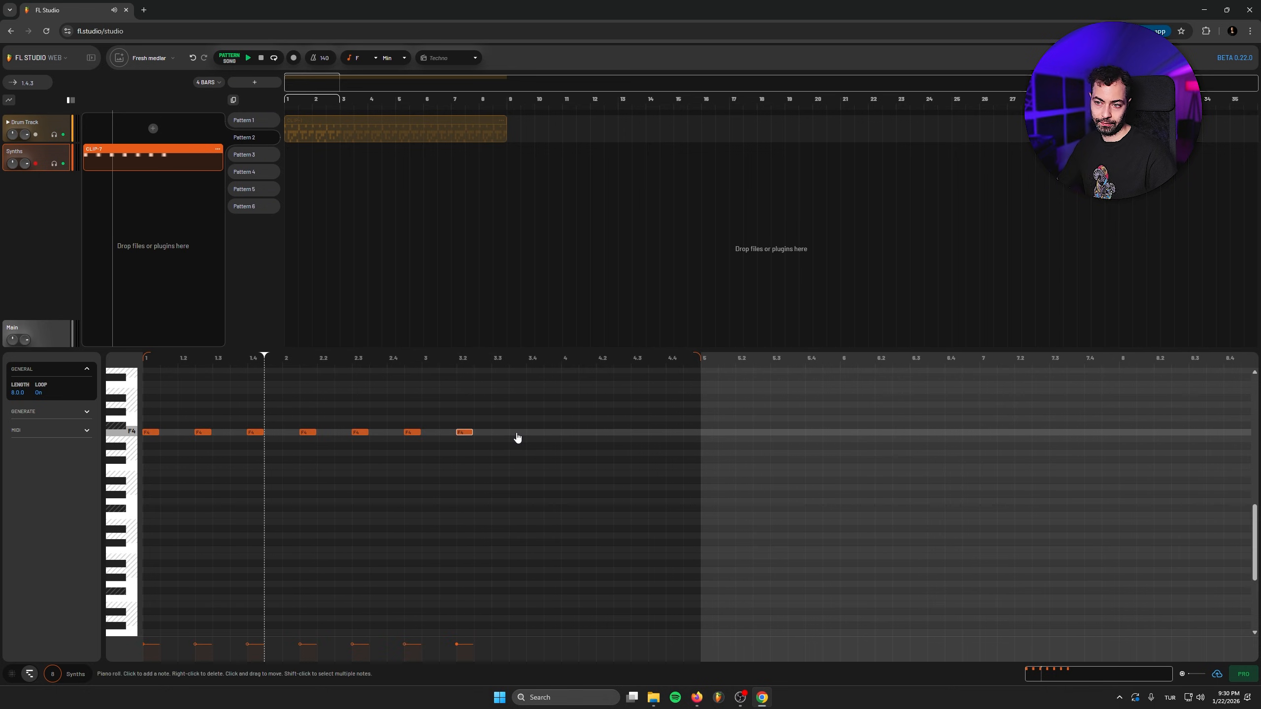
left_click(669, 436)
Step: Place the Synths clip at bar 1 of the playlist, extend it towards the drum clip's end and play the song
left_click_drag(201, 174, 330, 160)
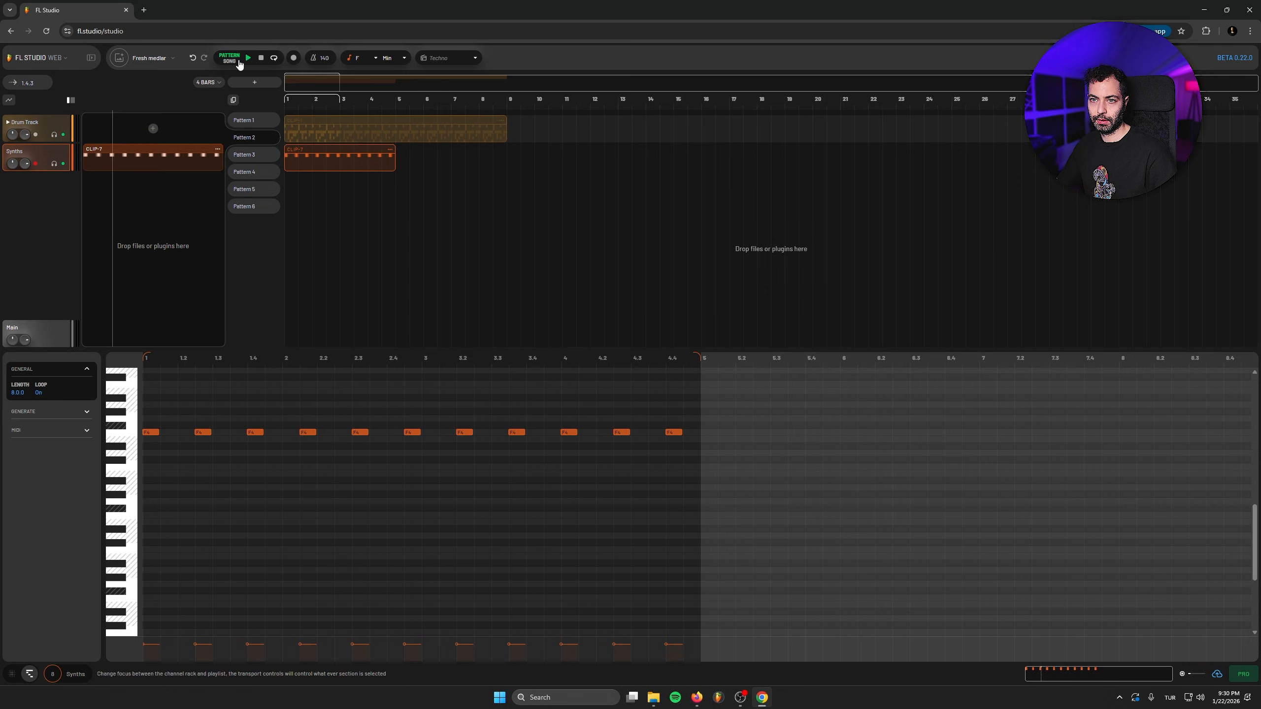
left_click(239, 62)
left_click_drag(393, 165, 497, 171)
key("space")
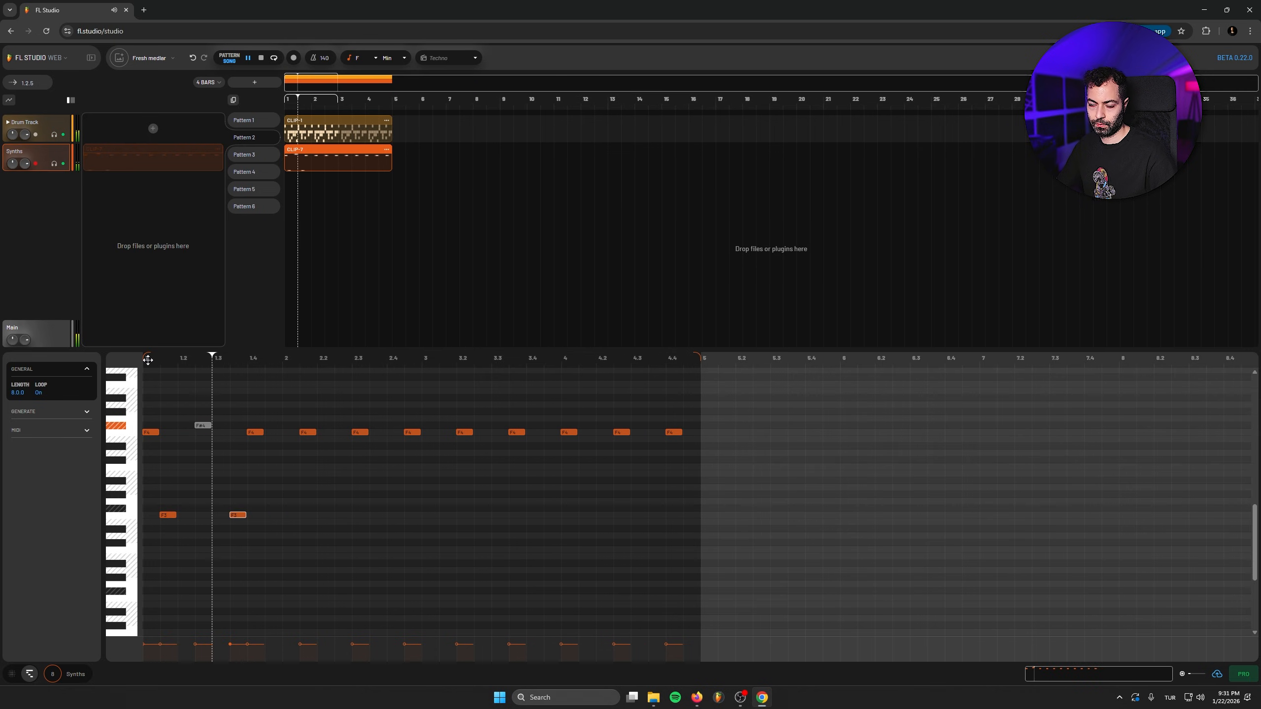
Step: Stop playback and transpose all notes in the Synths clip up one octave, moving the F4 notes to F5
key("space")
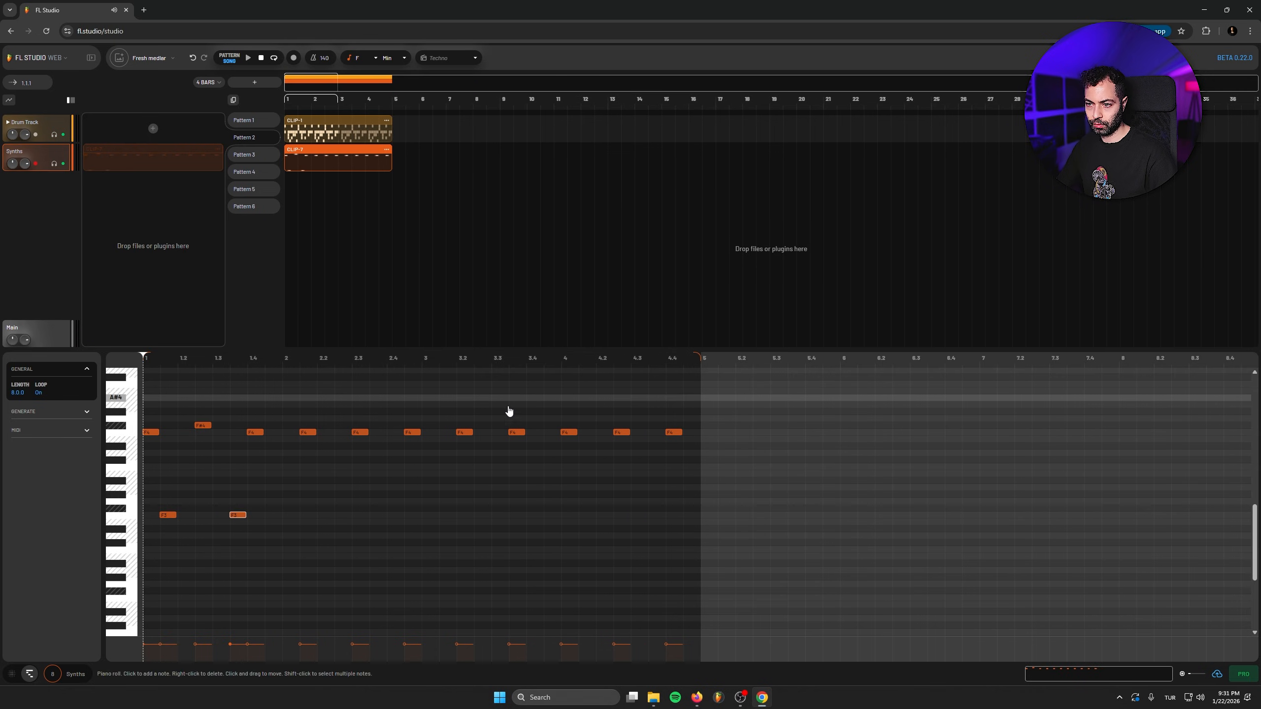
scroll(507, 408, "up", 4)
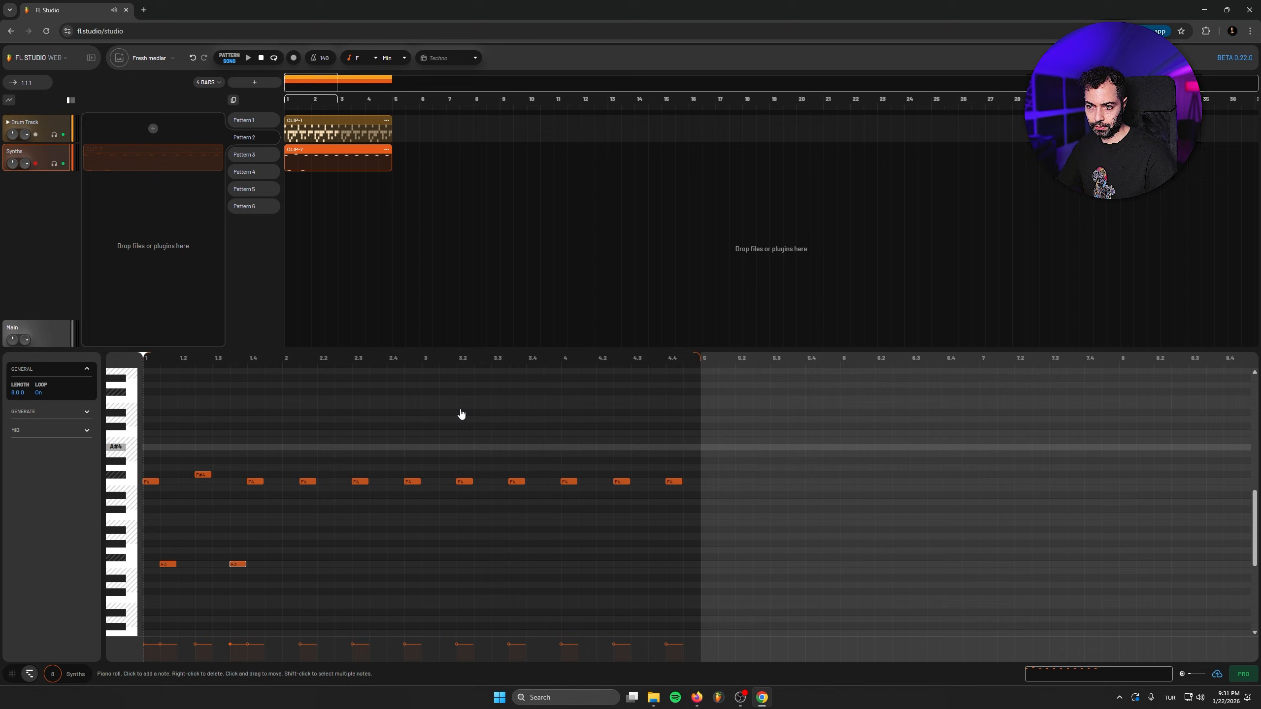
right_click(418, 465)
left_click(453, 372)
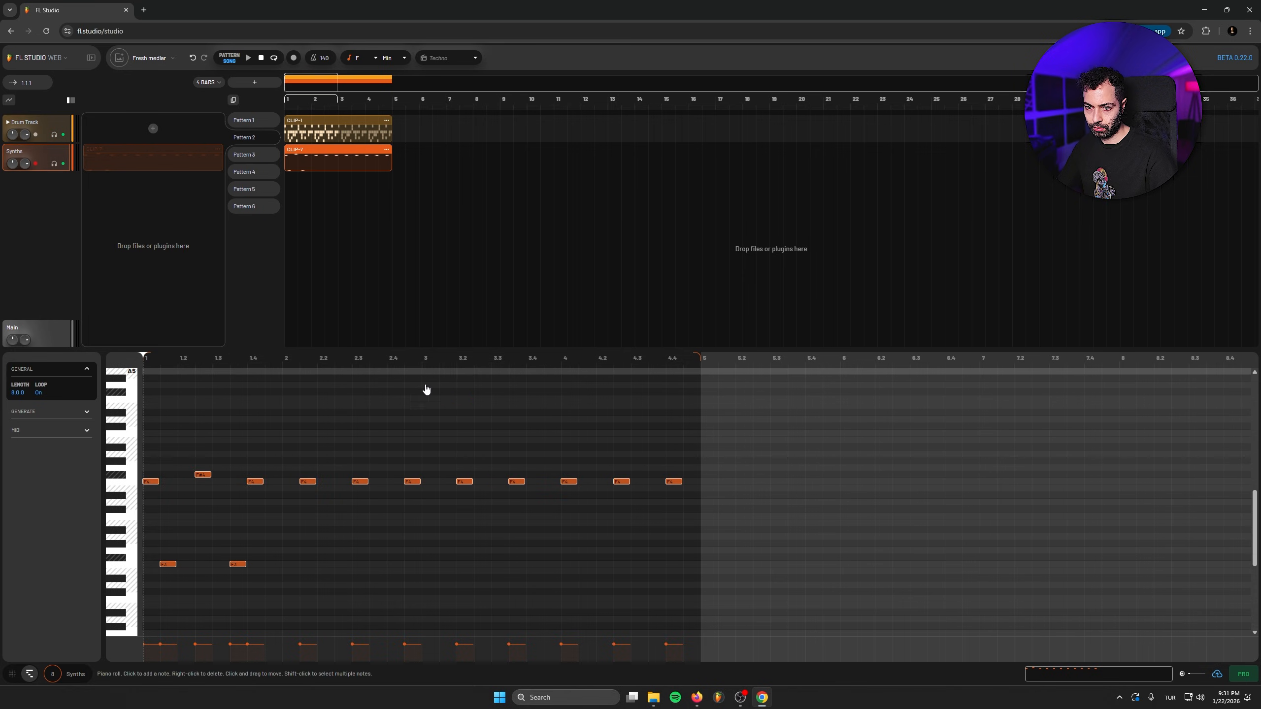
left_click_drag(149, 481, 152, 403)
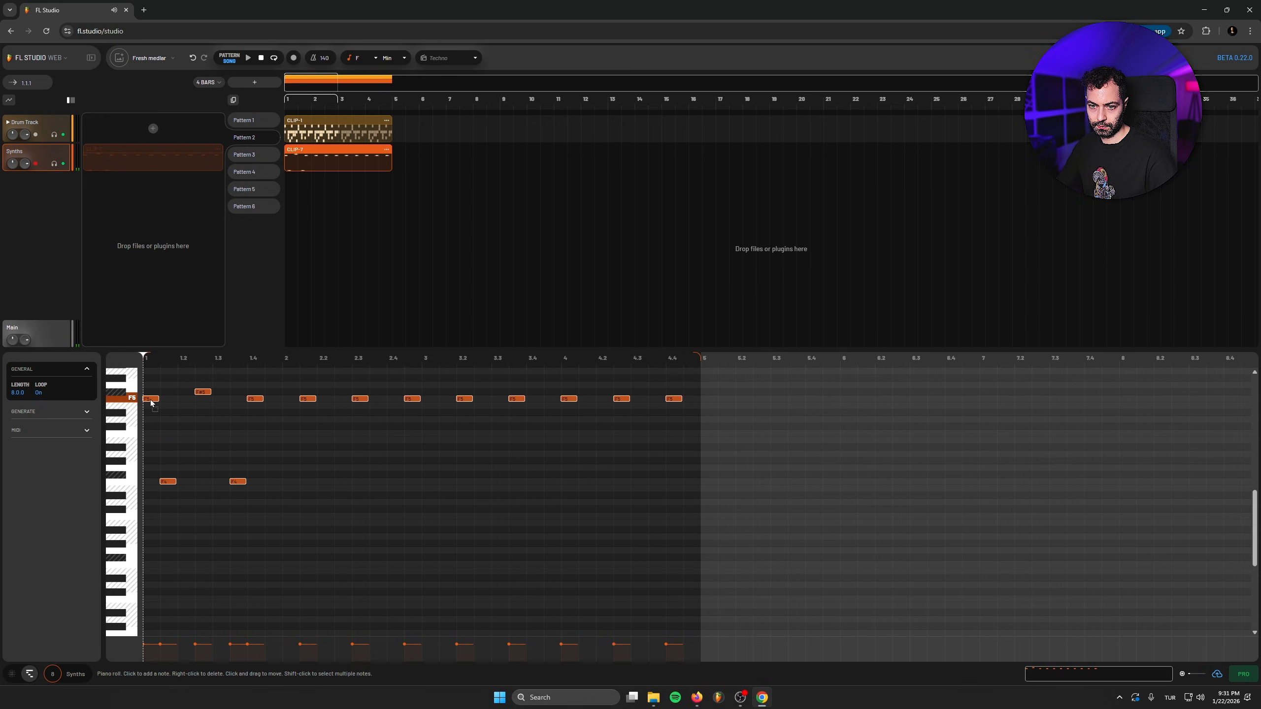
Step: Audition the melody and add F4 notes half a beat before each remaining F5 note through bar 4
key("space")
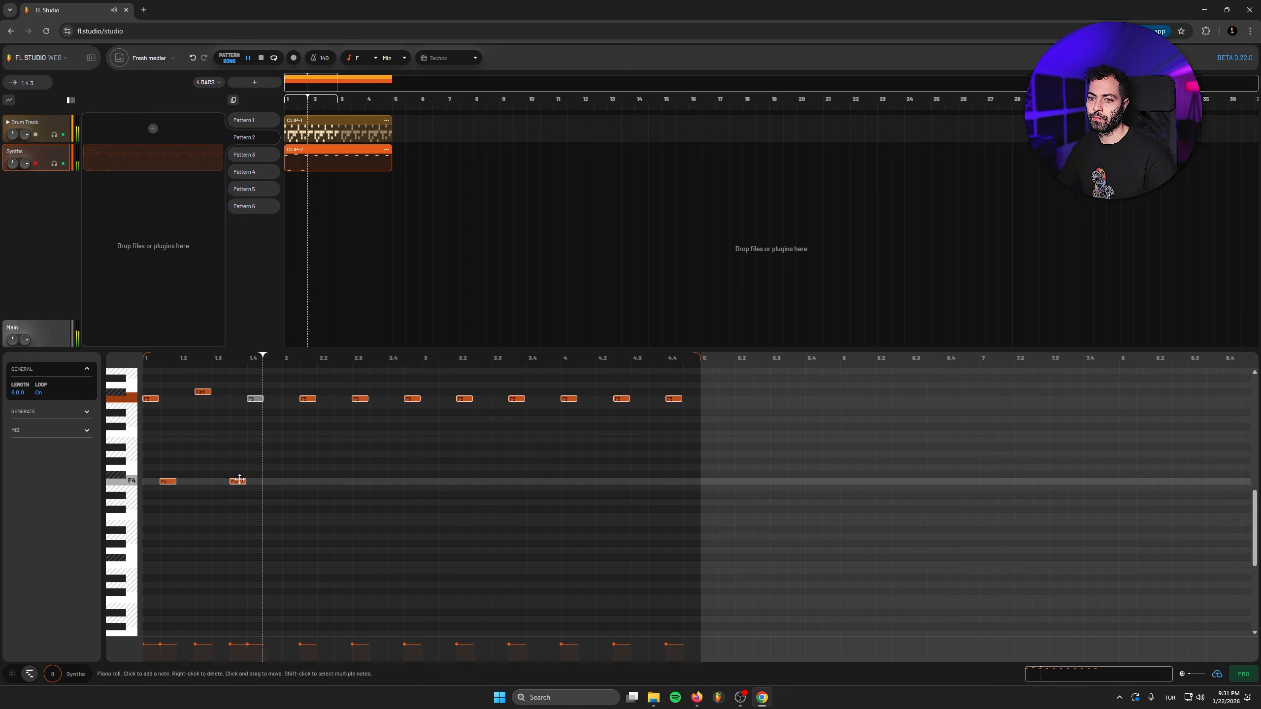
left_click(288, 482)
key("space")
left_click(342, 481)
left_click(394, 482)
left_click(447, 482)
left_click(500, 482)
left_click(551, 481)
left_click(604, 482)
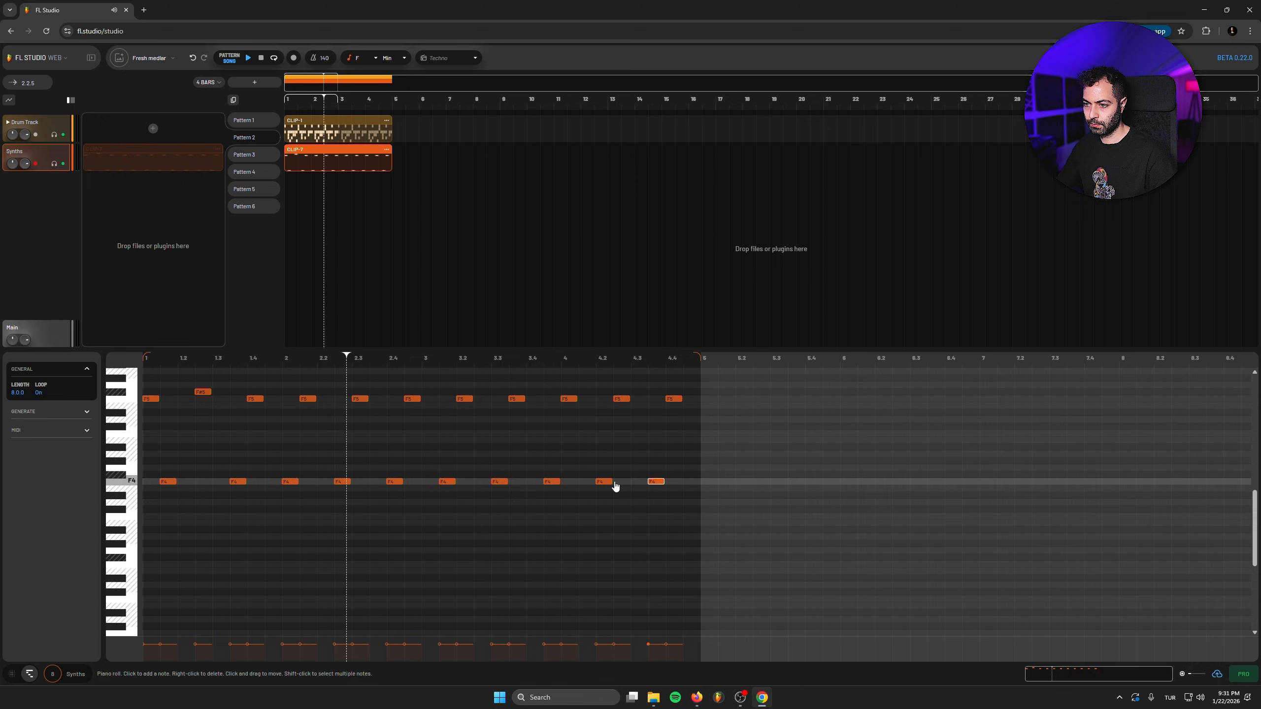
Step: Raise the two F5 notes around bar 3 to F#5 and G#5, and lower the last F5 note to D#5
left_click_drag(412, 400, 464, 422)
left_click(148, 354)
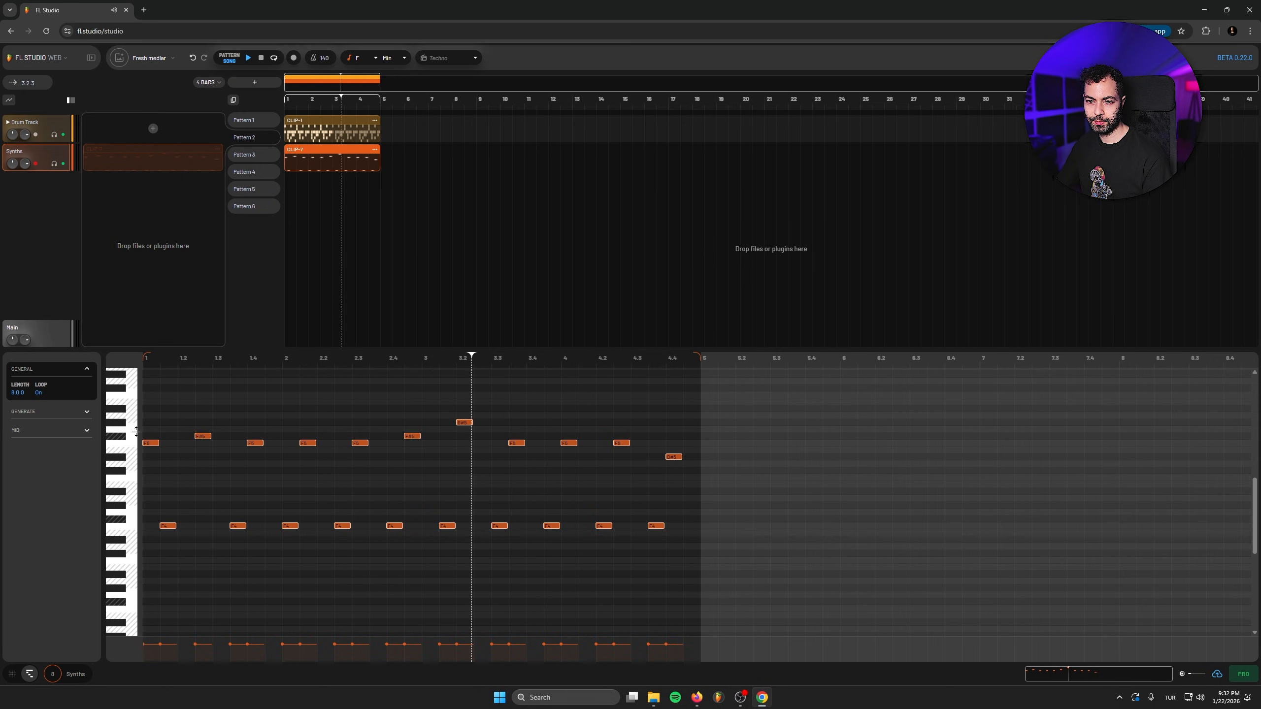
Step: Transpose all notes in the Synths clip up one octave and audition the melody with the drums
left_click_drag(136, 432, 151, 368)
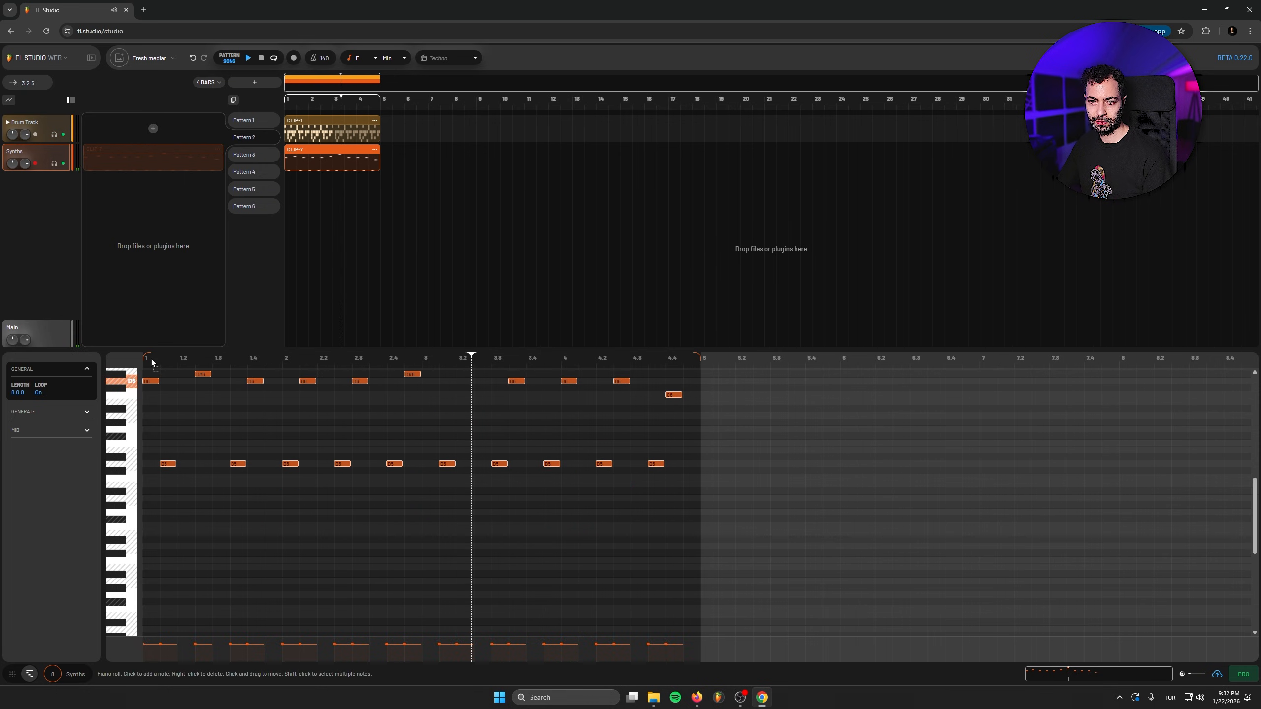
scroll(192, 429, "up", 5)
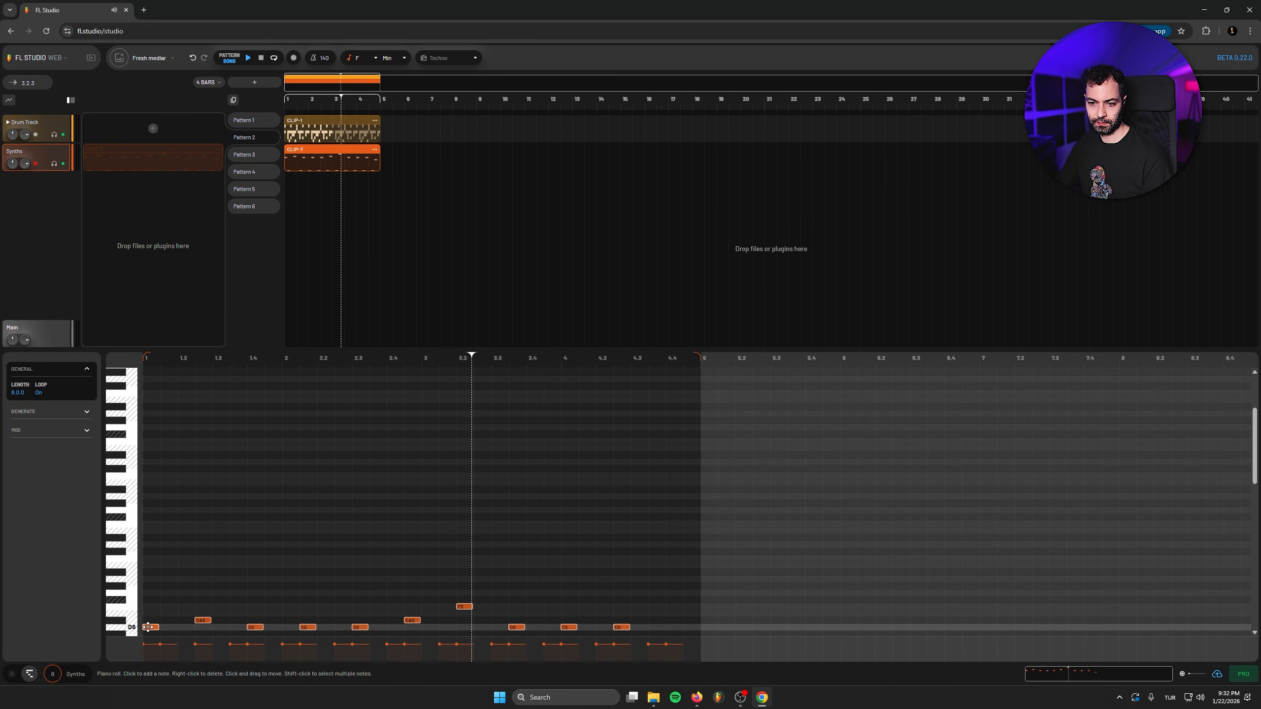
left_click_drag(146, 627, 149, 601)
scroll(209, 540, "up", 4)
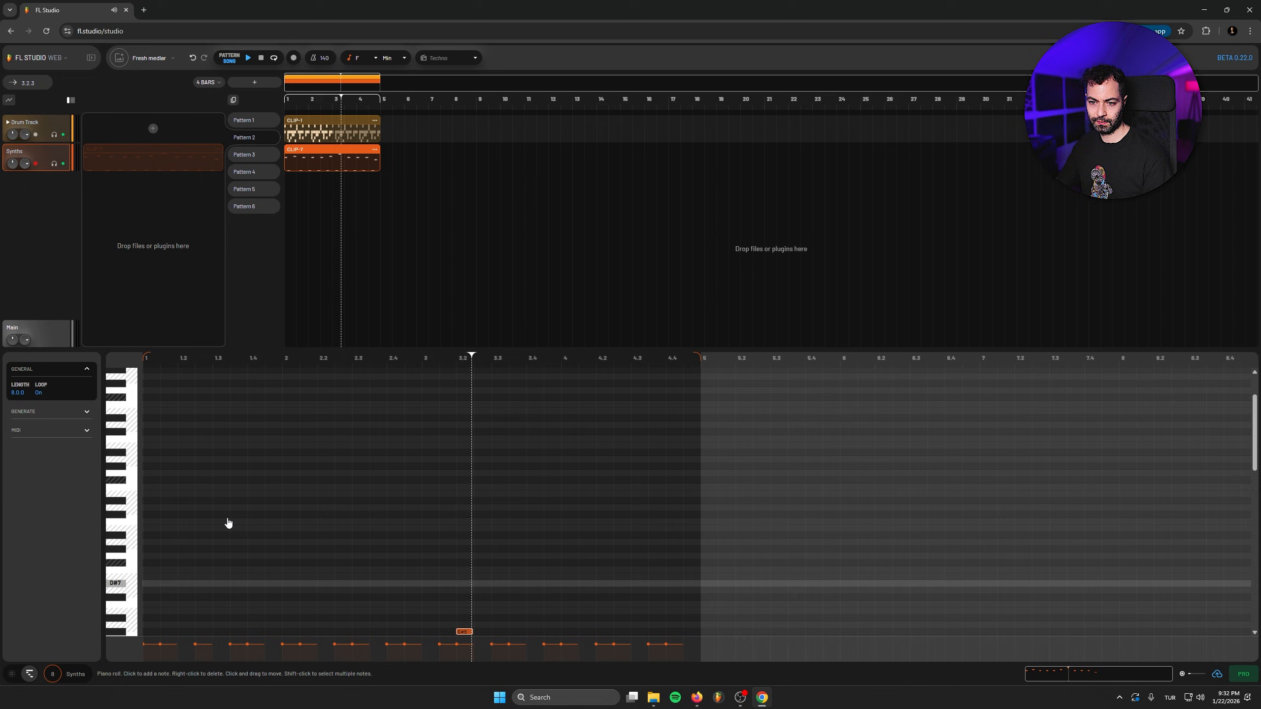
key("space")
scroll(255, 489, "down", 4)
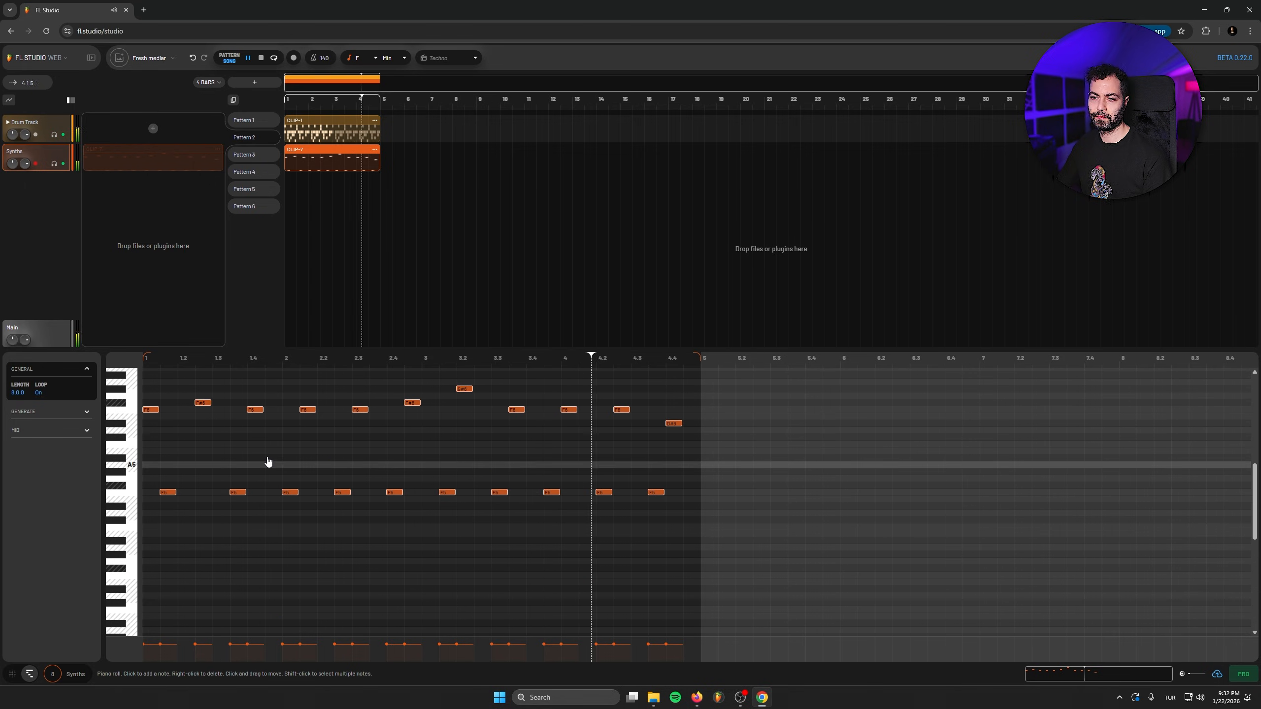
key("space")
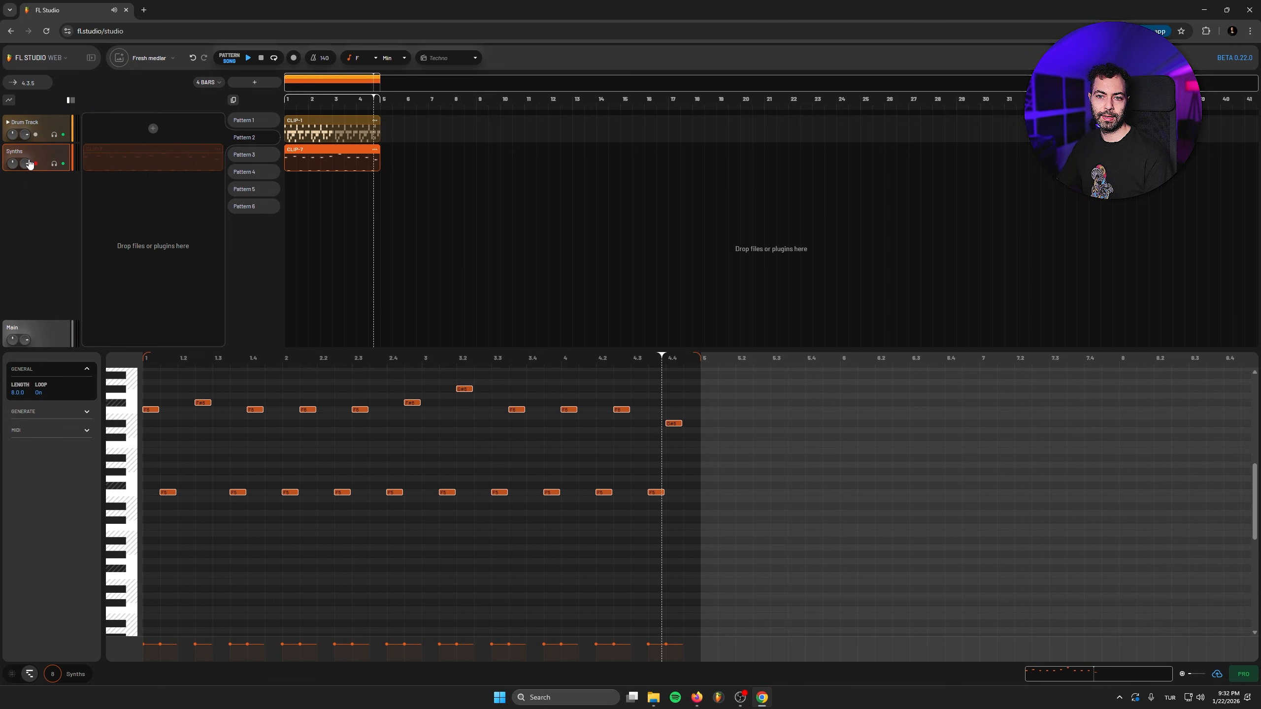
Step: Add the Distortion effect to the Synths track and raise its distortion amount while the song plays
left_click(90, 59)
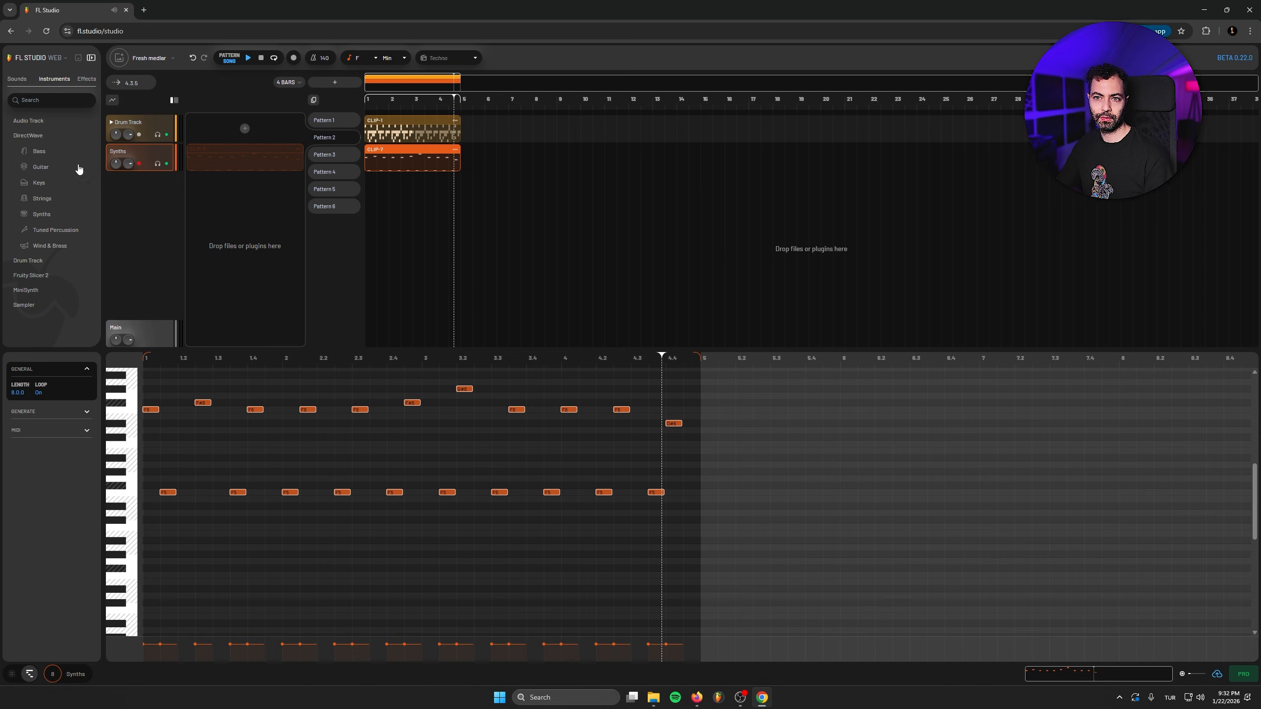
left_click(87, 79)
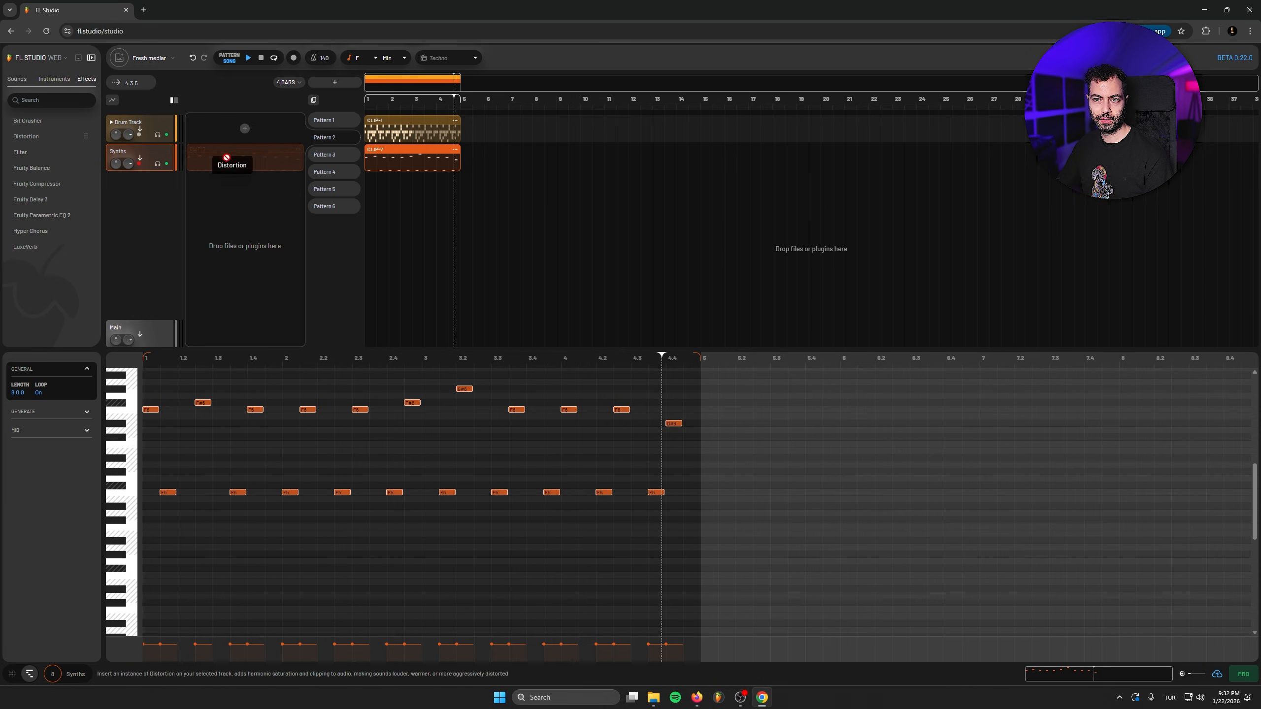
left_click_drag(141, 158, 141, 158)
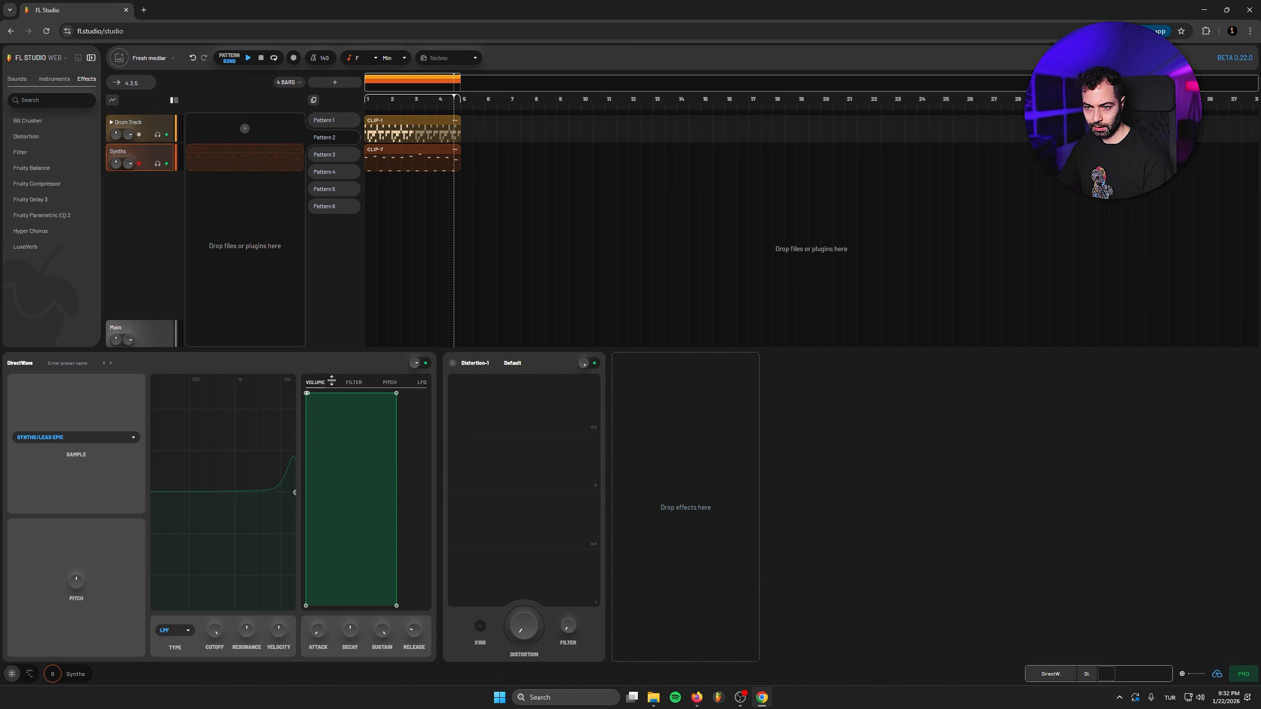
key("space")
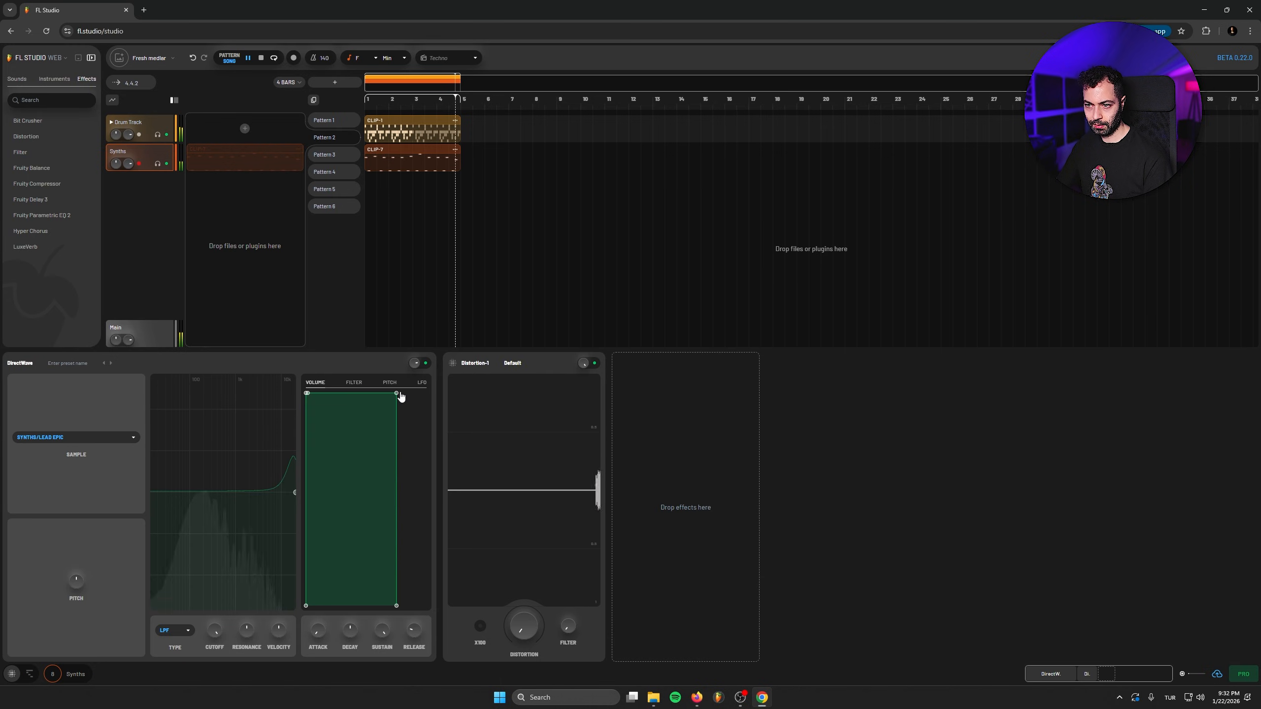
left_click(589, 369)
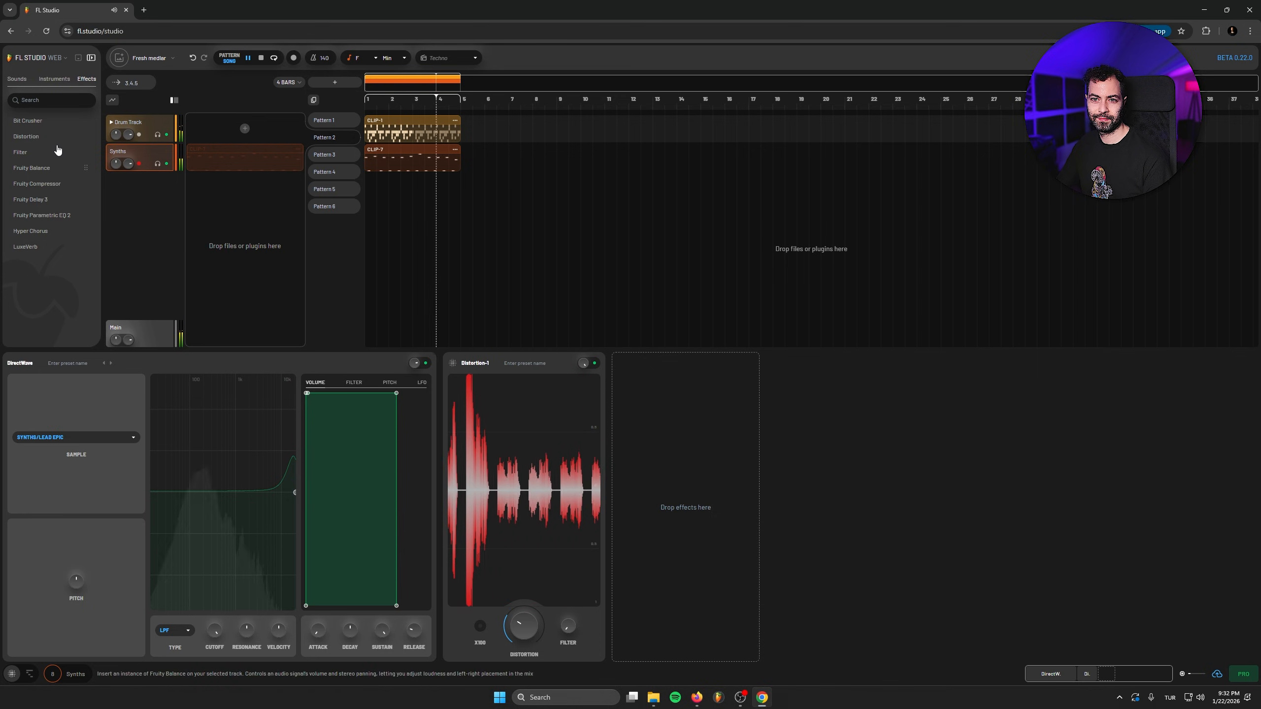
key("space")
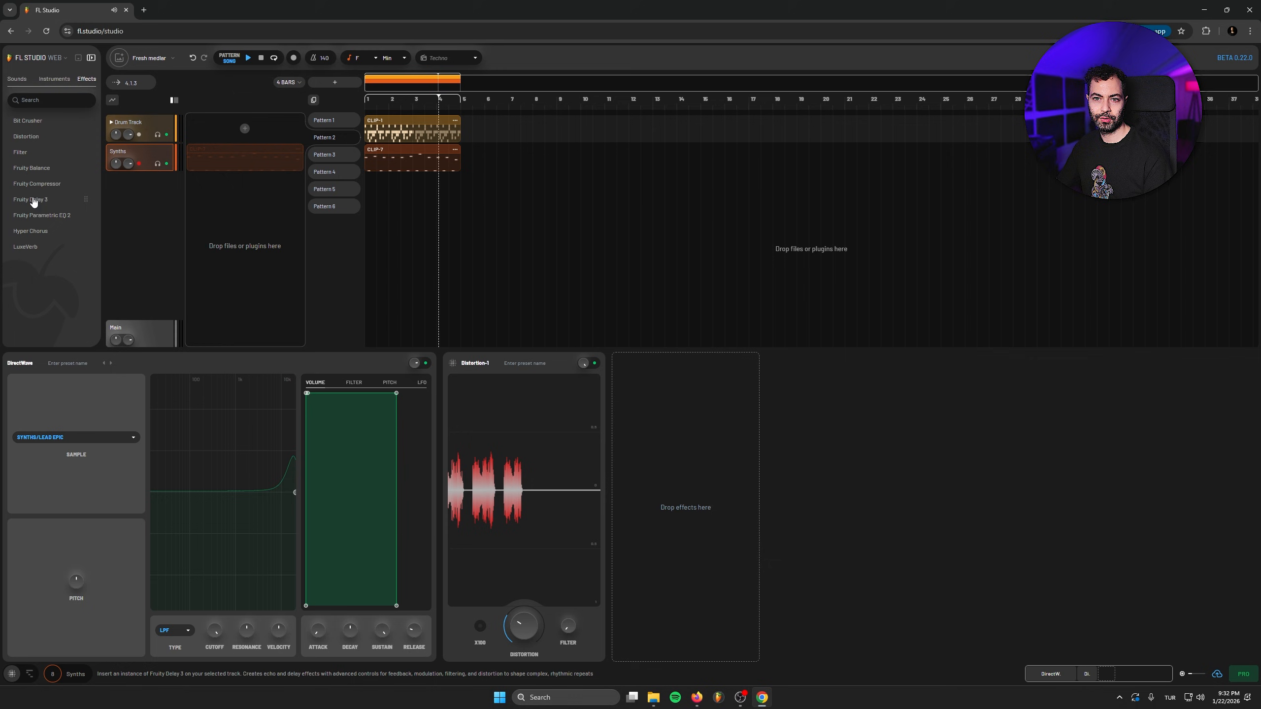
Step: Add Fruity Delay 3 to the Synths track and play the song
left_click_drag(150, 157, 151, 158)
key("space")
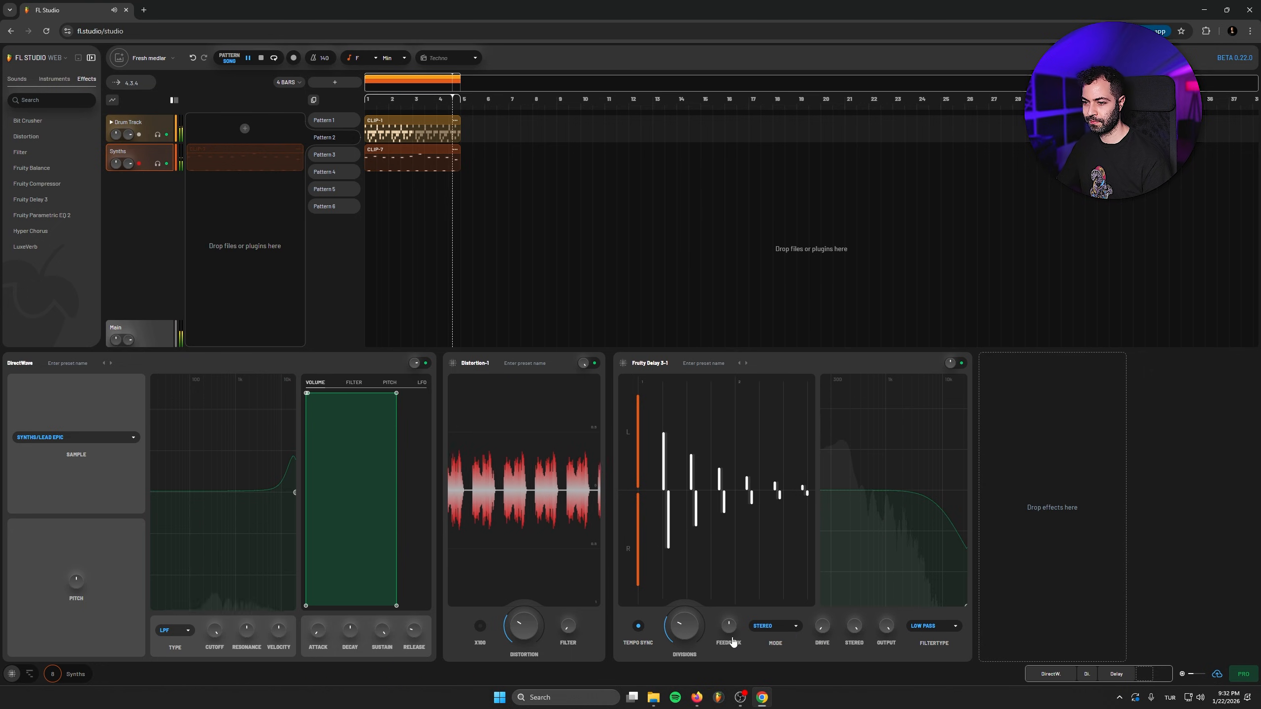
Step: Try the Ping pong mode with a higher divisions setting on the Synths track's delay
left_click(754, 629)
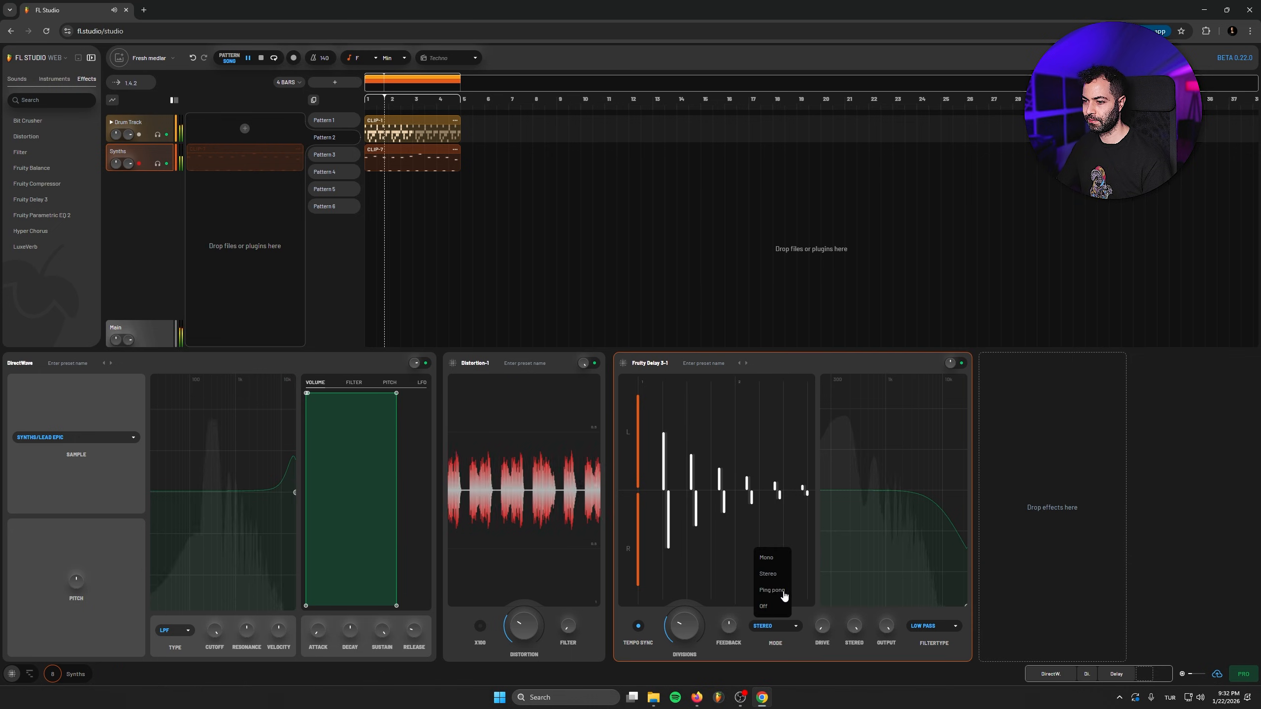
left_click(783, 593)
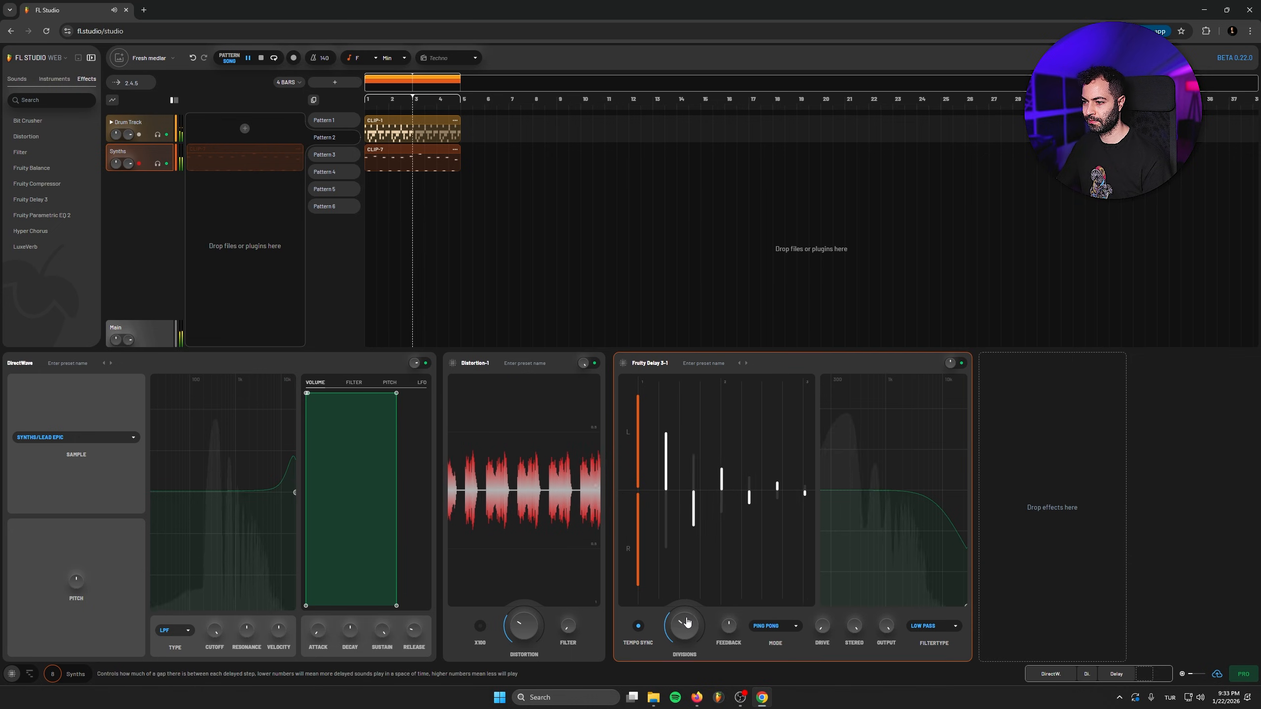
left_click_drag(731, 626, 733, 618)
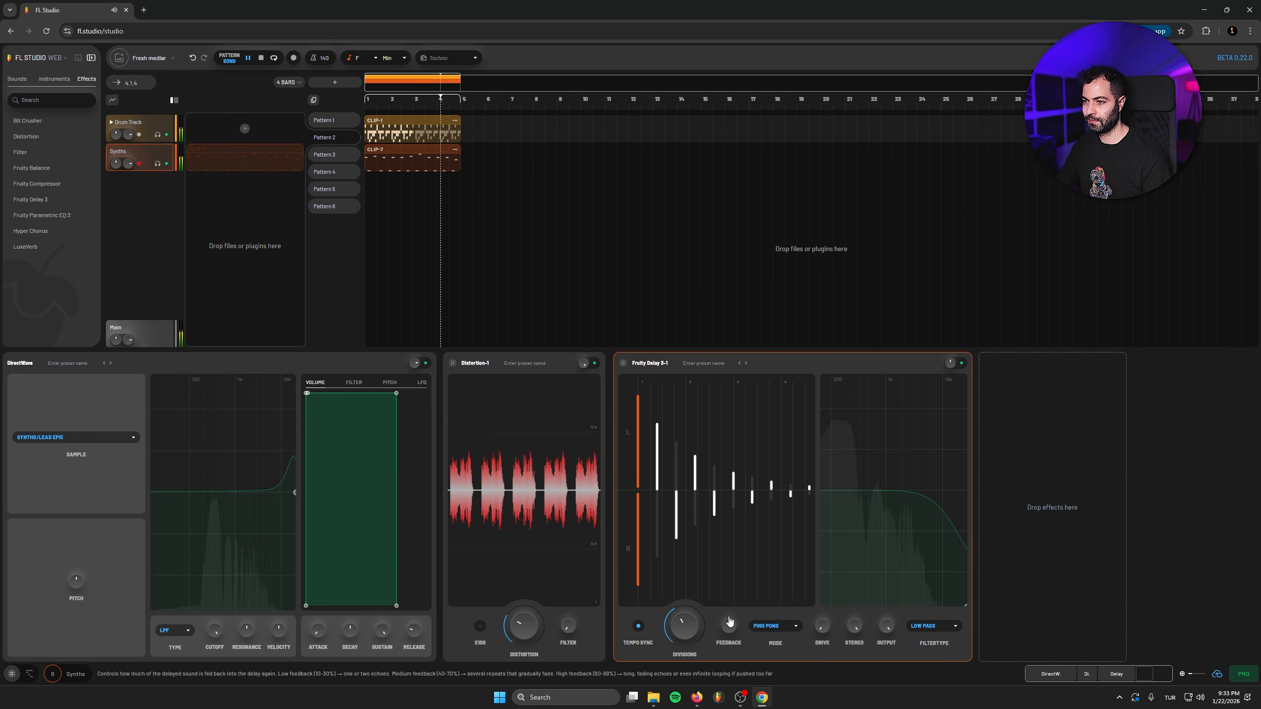
Step: Switch Fruity Delay 3 to its next preset and stop playback
left_click(745, 364)
key("space")
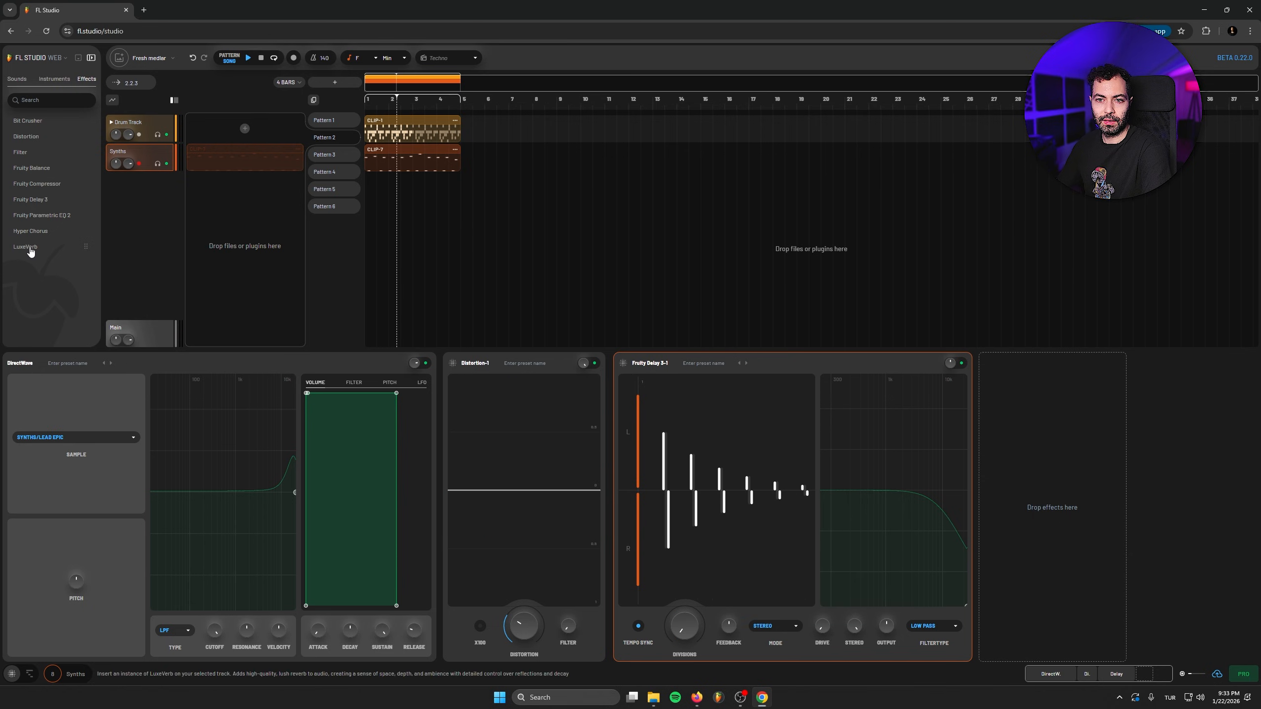
Step: Add LuxeVerb to the Synths track and set its decay to 2.80 while the song plays
left_click_drag(138, 159, 136, 153)
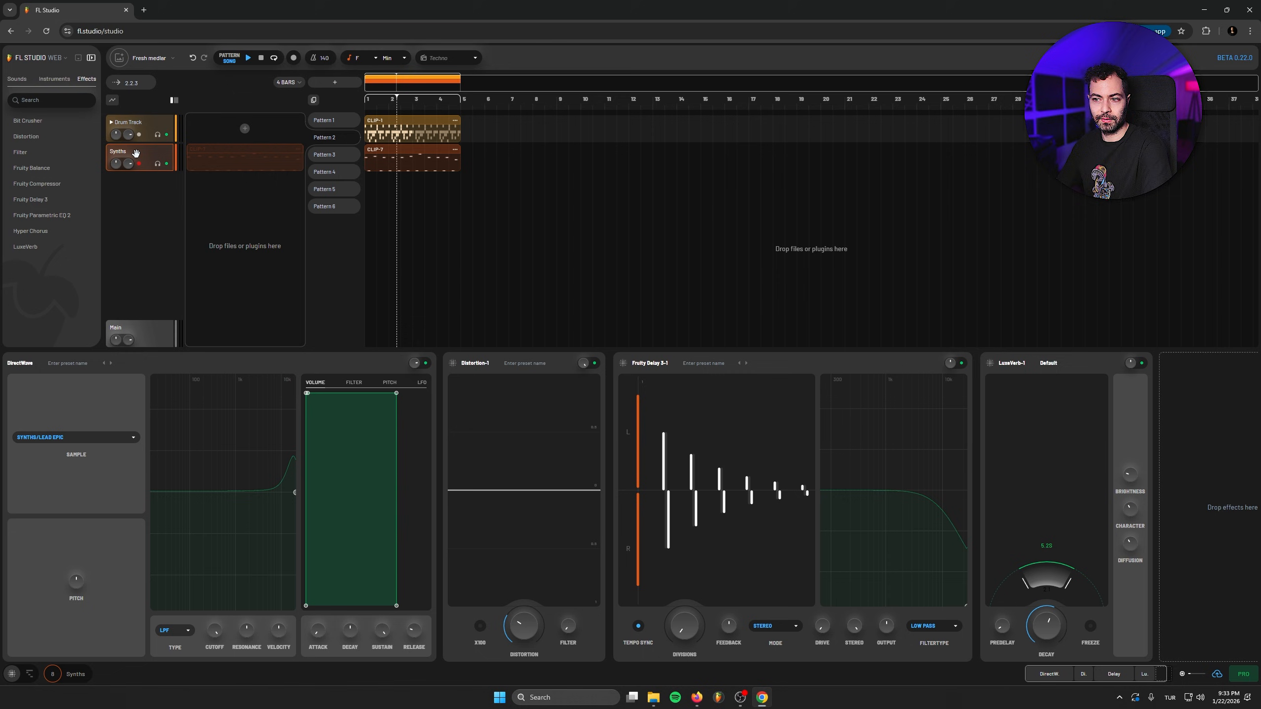
key("space")
left_click_drag(1045, 625, 1042, 652)
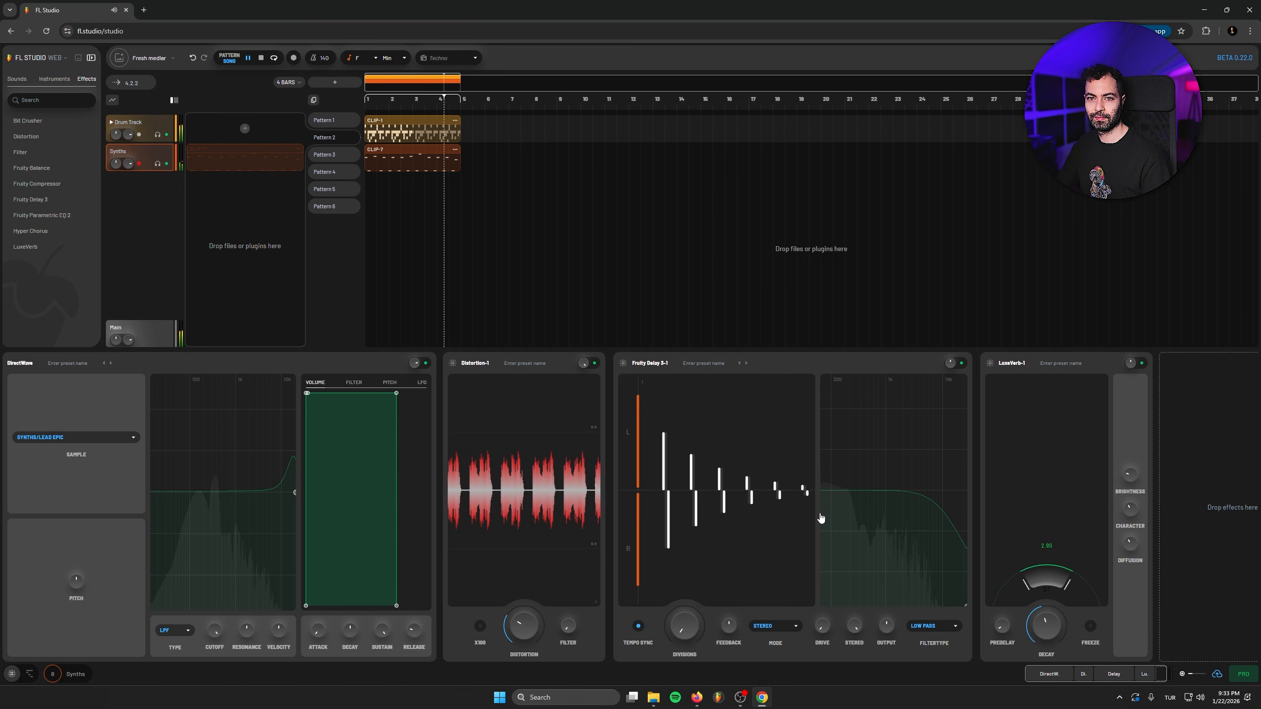
key("space")
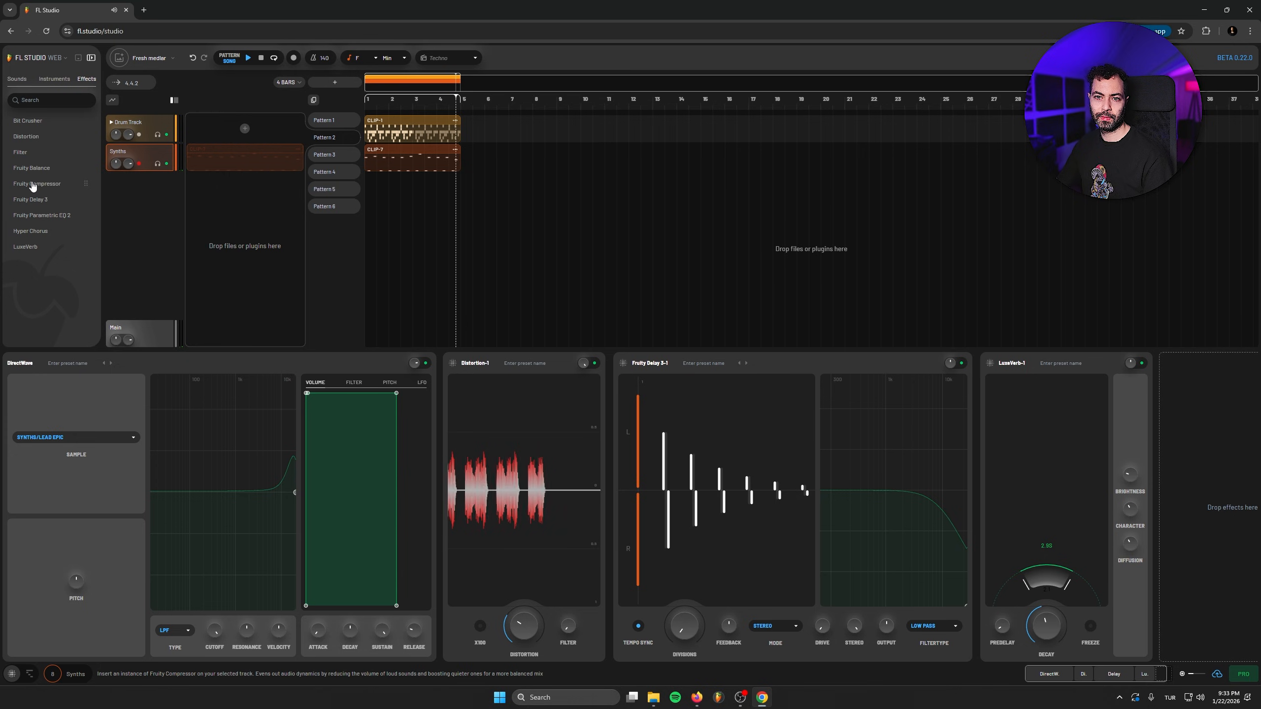
Step: Add Fruity Compressor to the end of the Synths effect chain and lower its threshold slightly during playback
left_click_drag(31, 183, 140, 162)
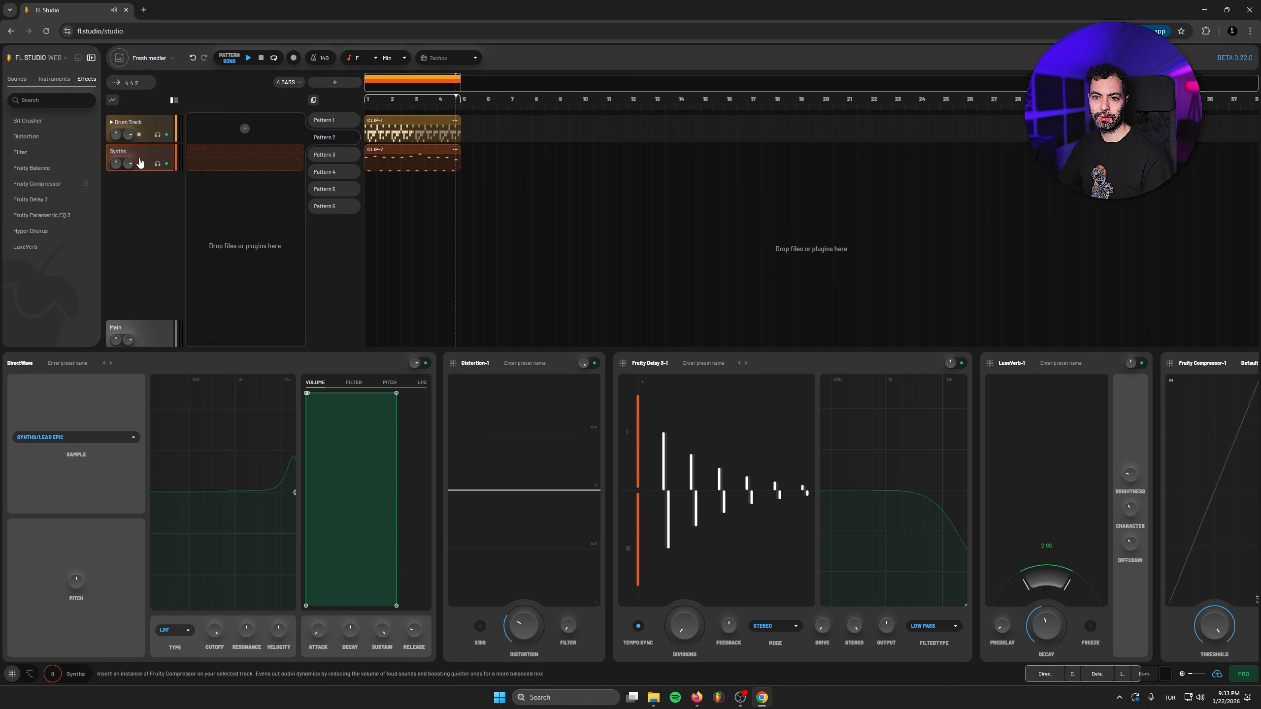
left_click_drag(1081, 678, 1121, 674)
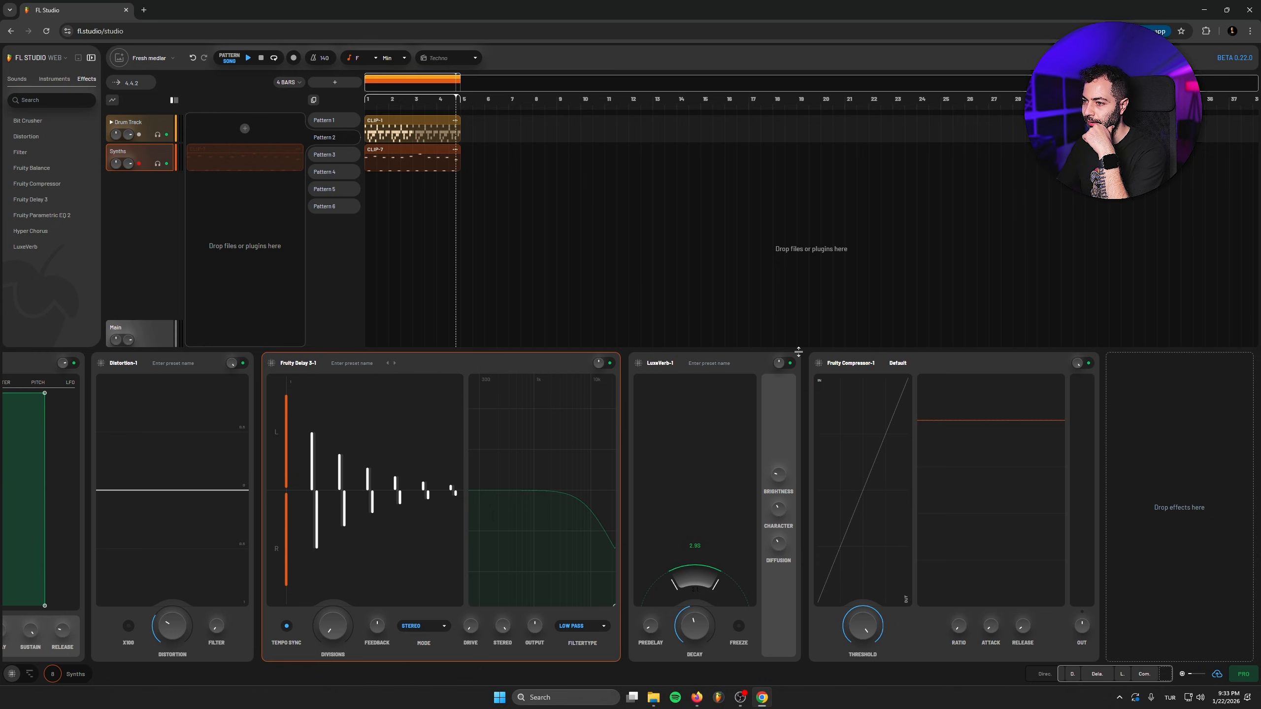
left_click_drag(799, 352, 814, 436)
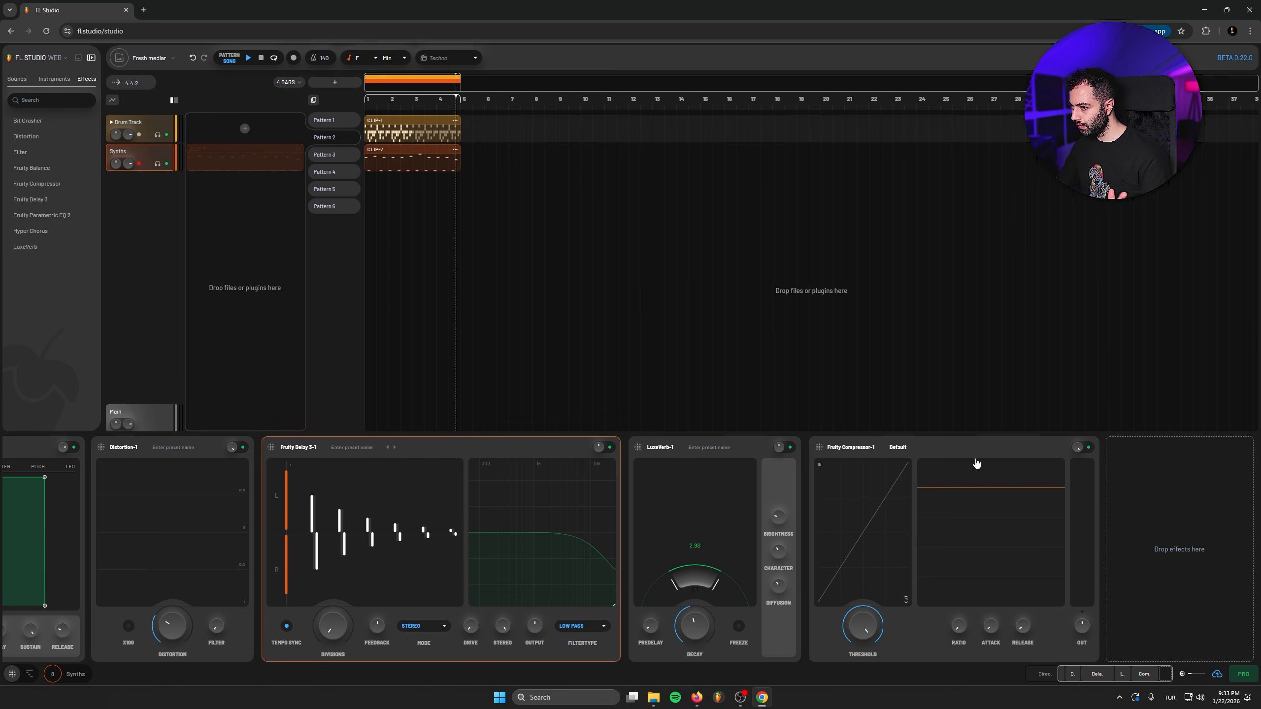
left_click(817, 448)
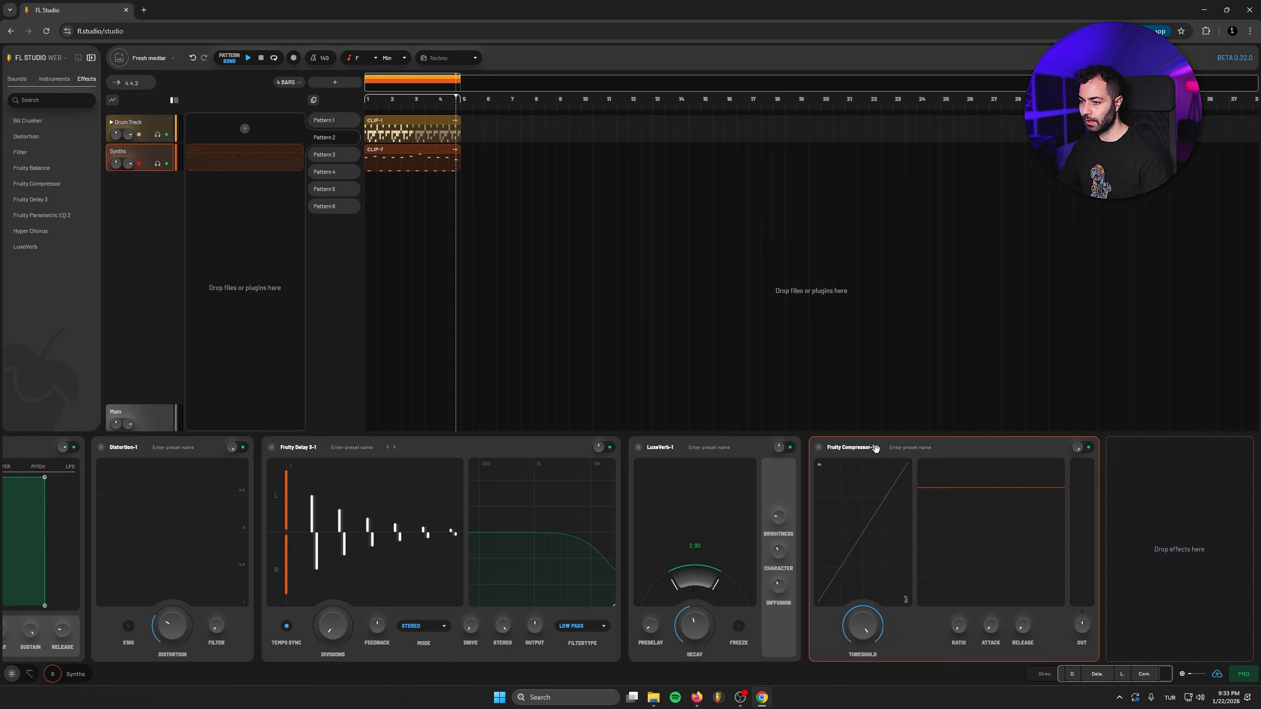
key("space")
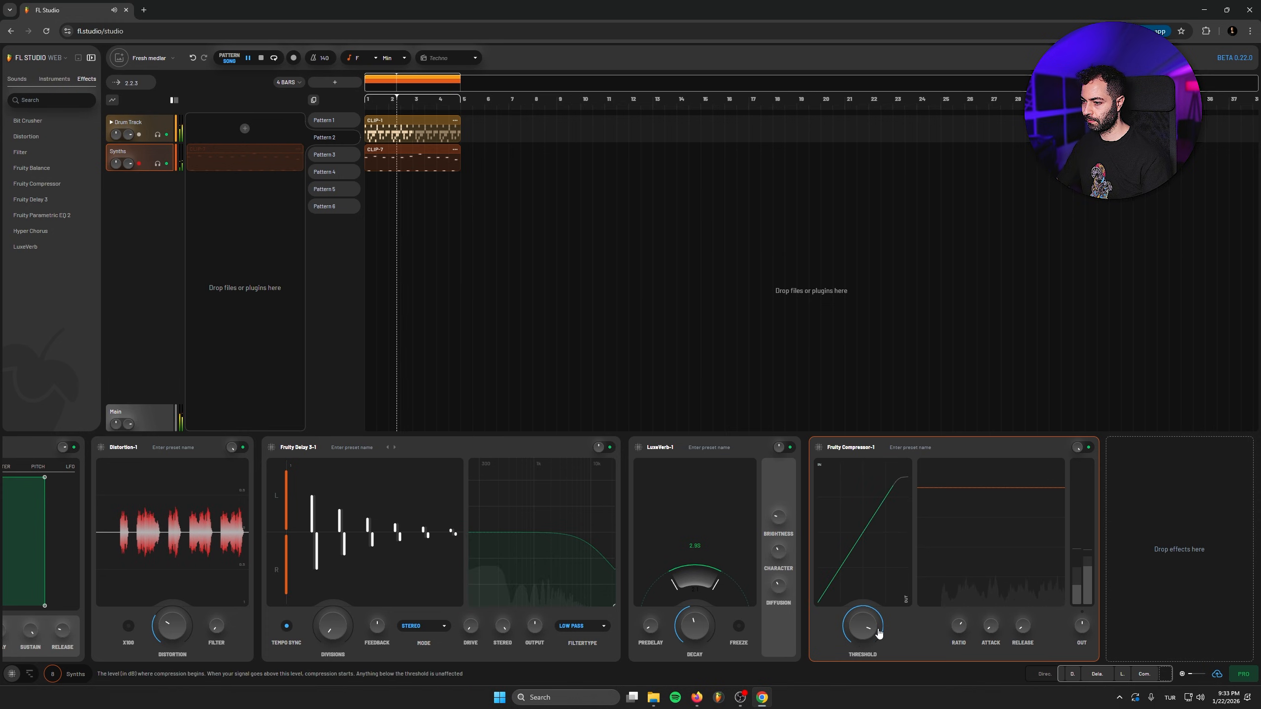
mouse_move(868, 637)
left_mouse_down()
mouse_move(865, 681)
mouse_move(865, 627)
left_mouse_up()
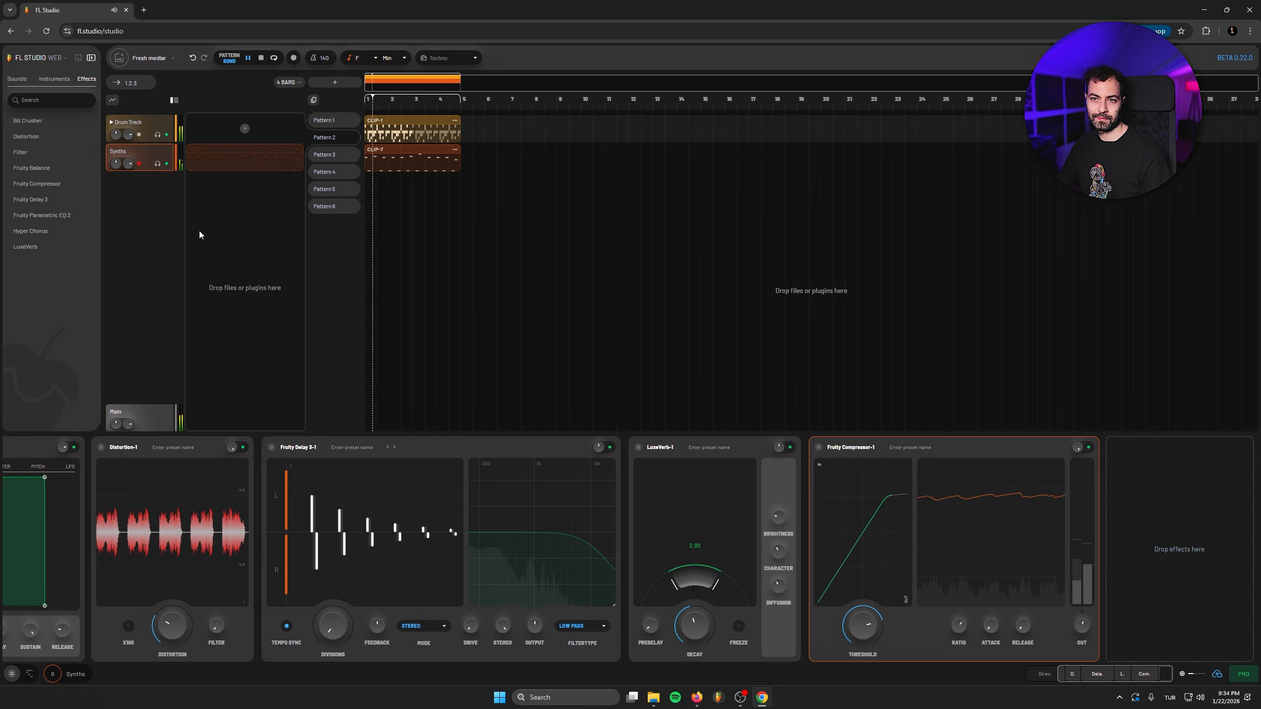
Step: Add a DirectWave Strings track below the Synths track and switch to Pattern 5
left_click_drag(42, 198, 132, 200)
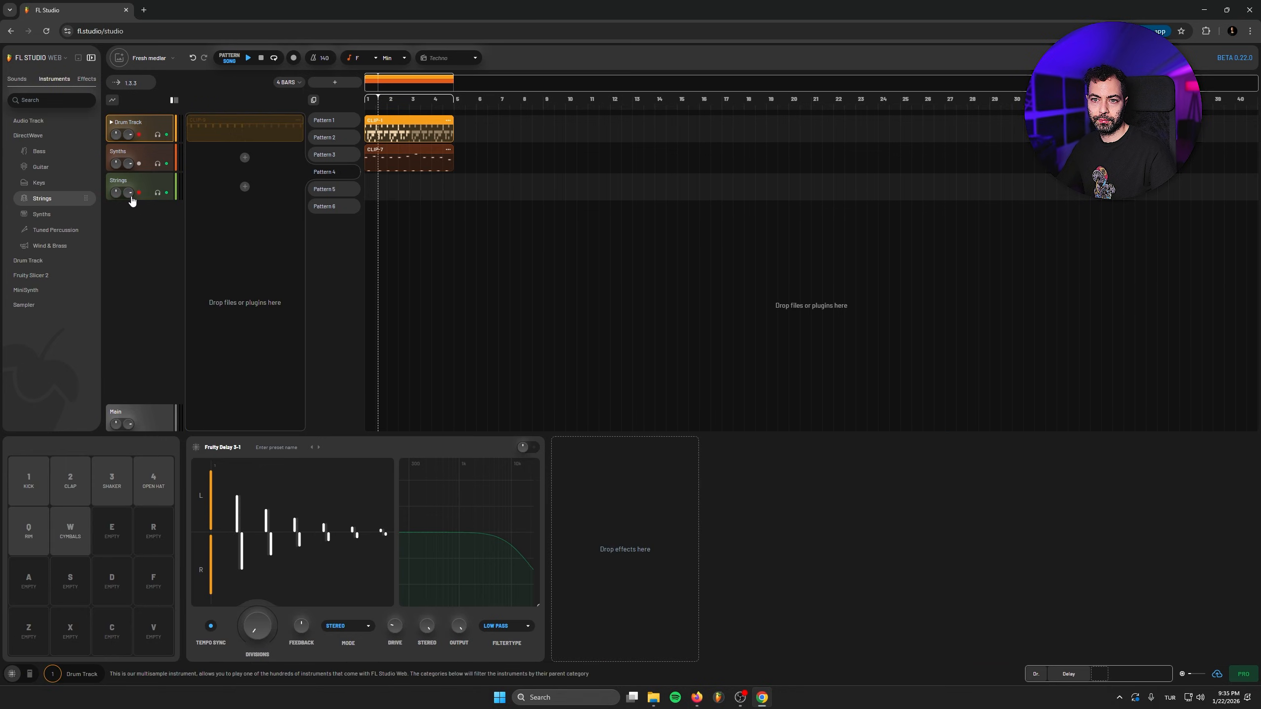
left_click(332, 193)
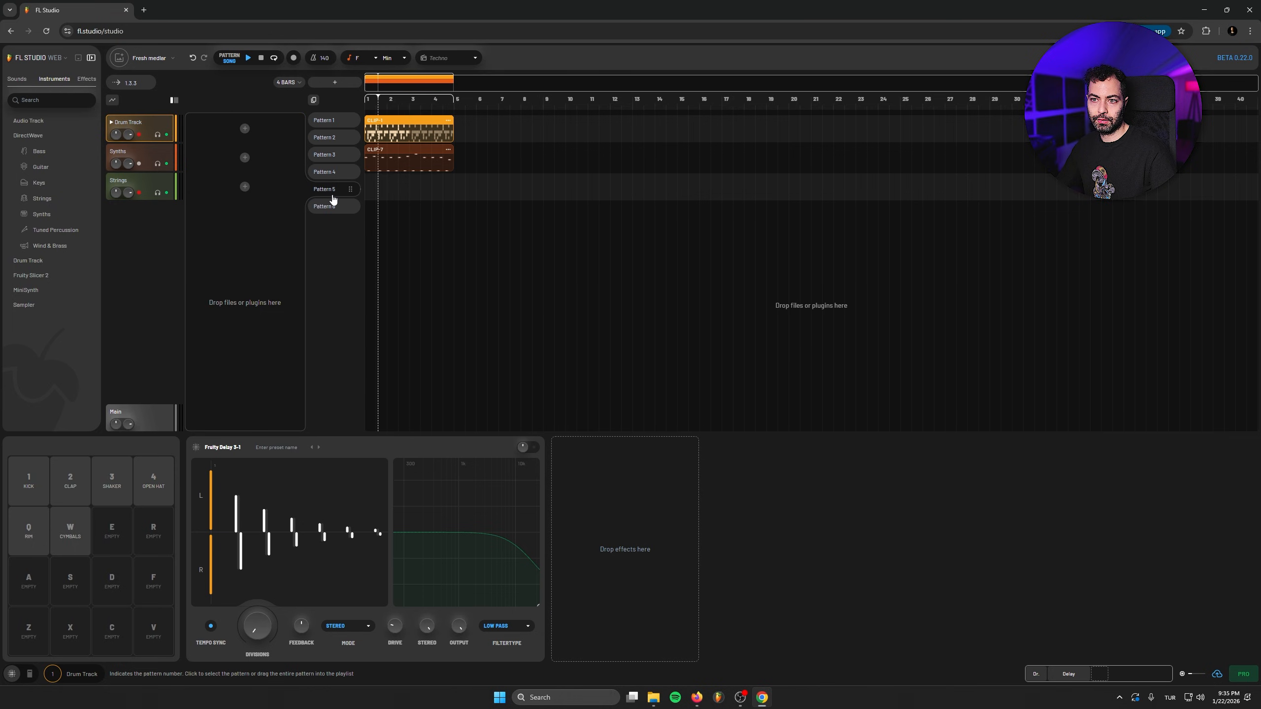
left_click(245, 129)
left_click(298, 122)
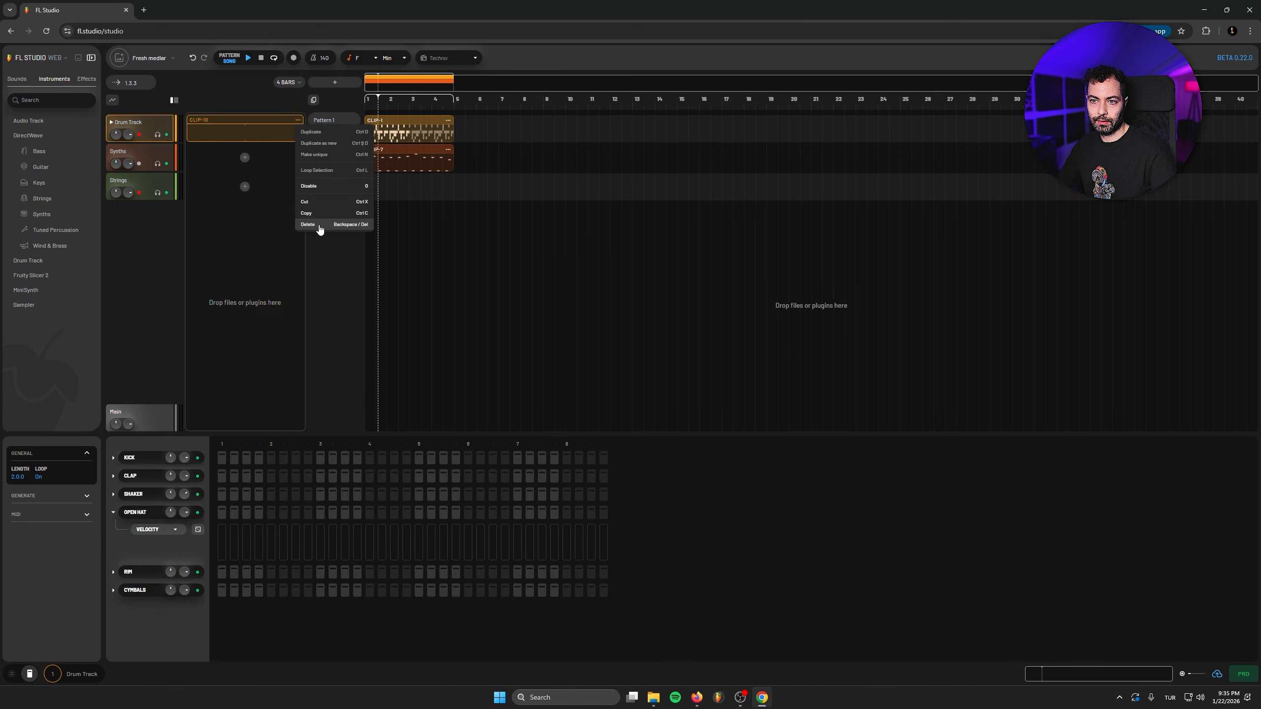
left_click(321, 229)
left_click(133, 181)
left_click(254, 129)
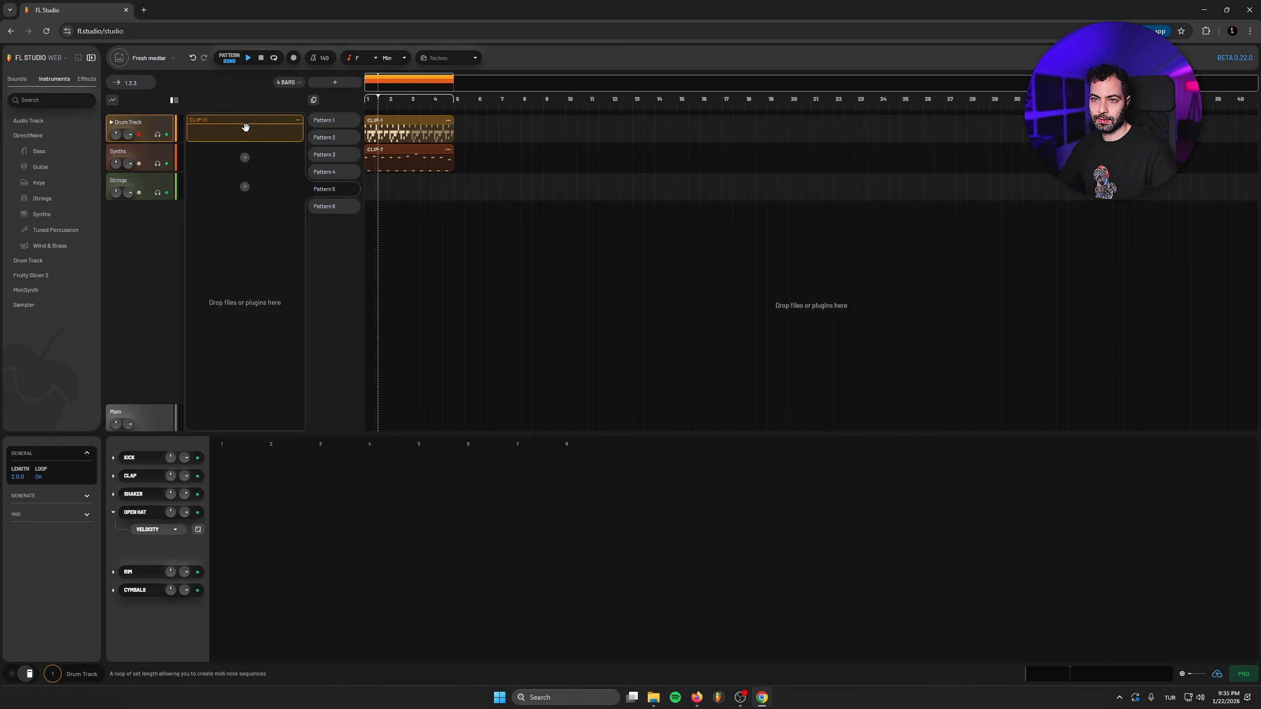
left_click(41, 496)
left_click(140, 181)
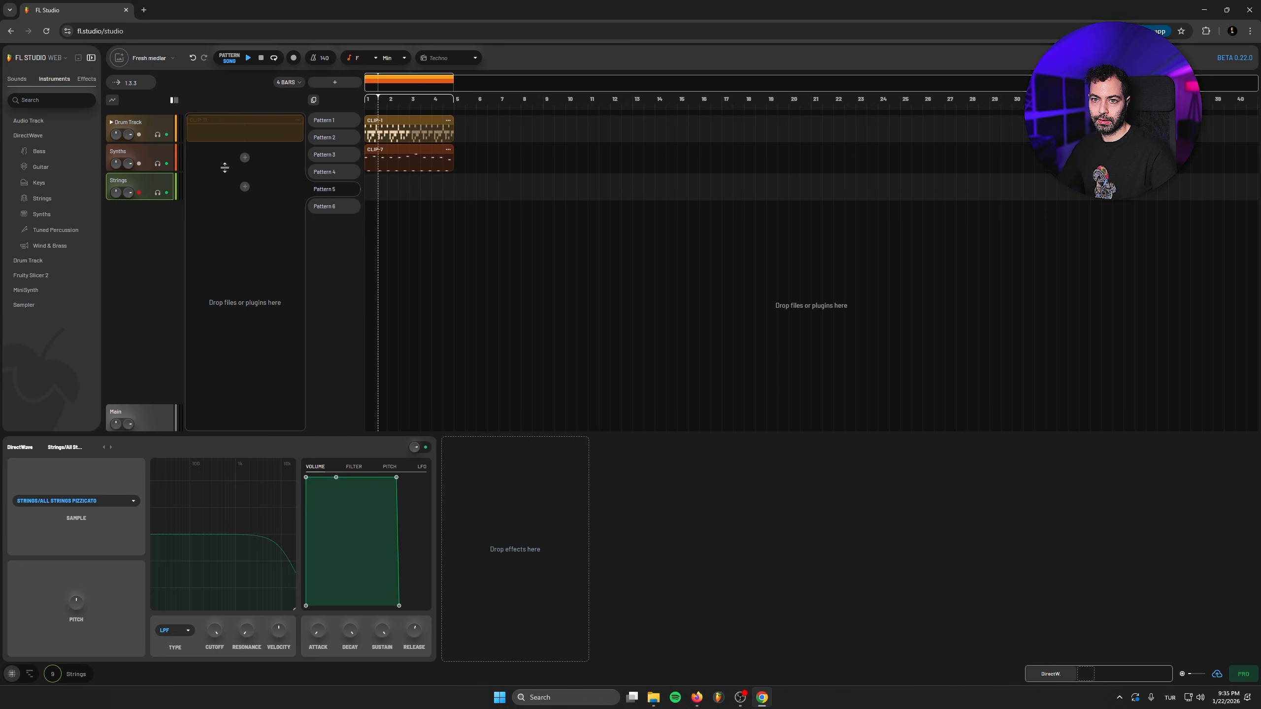
right_click(299, 126)
left_click(319, 228)
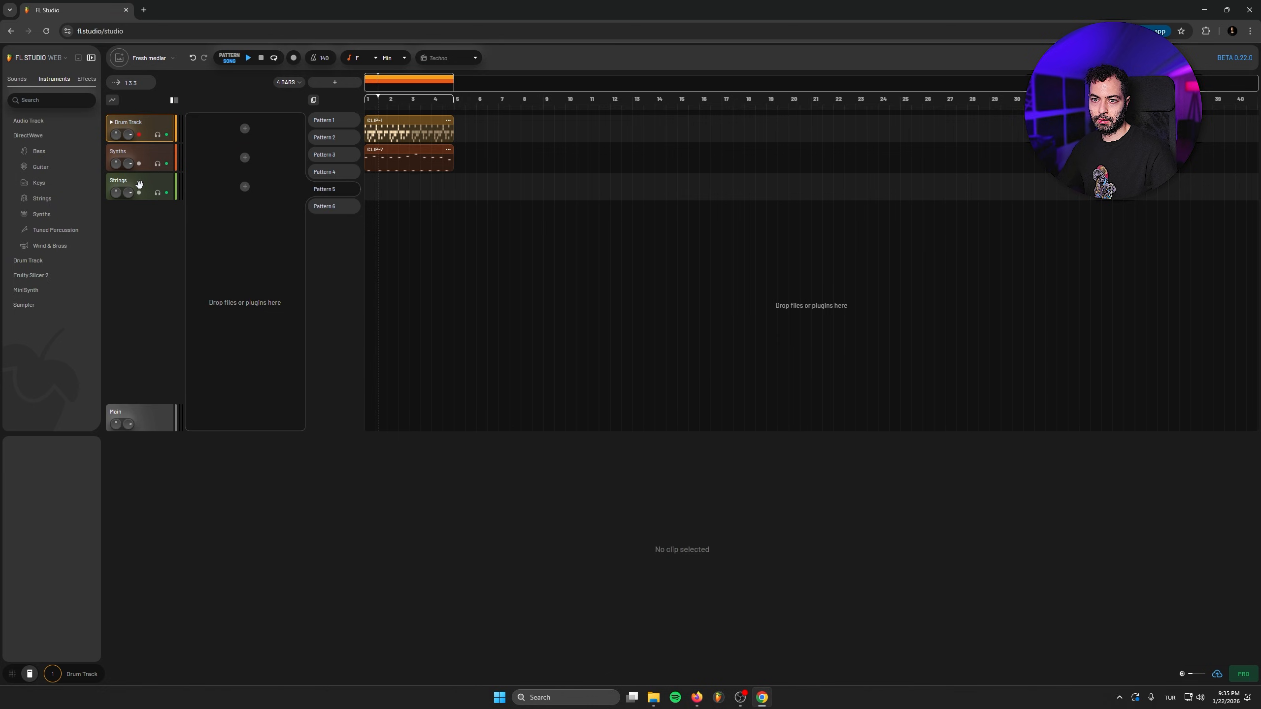
Step: Create a new clip for the Strings track in Pattern 5
left_click(134, 180)
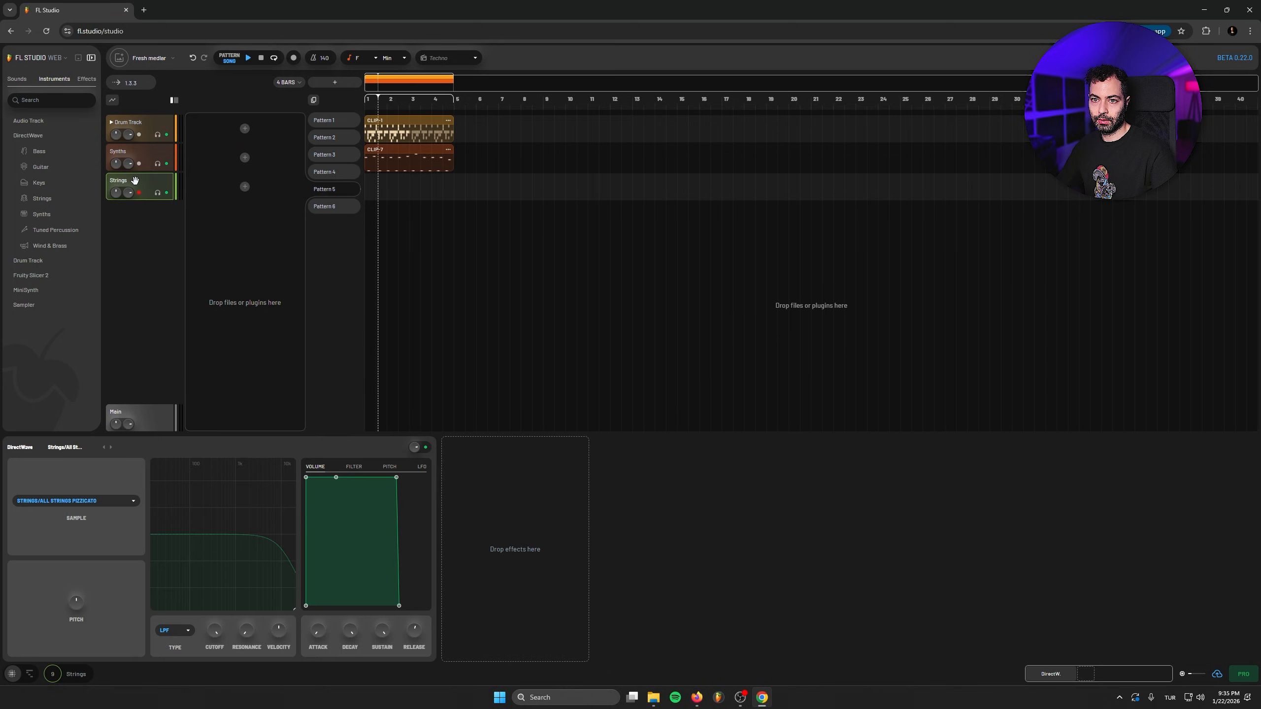
left_click(244, 187)
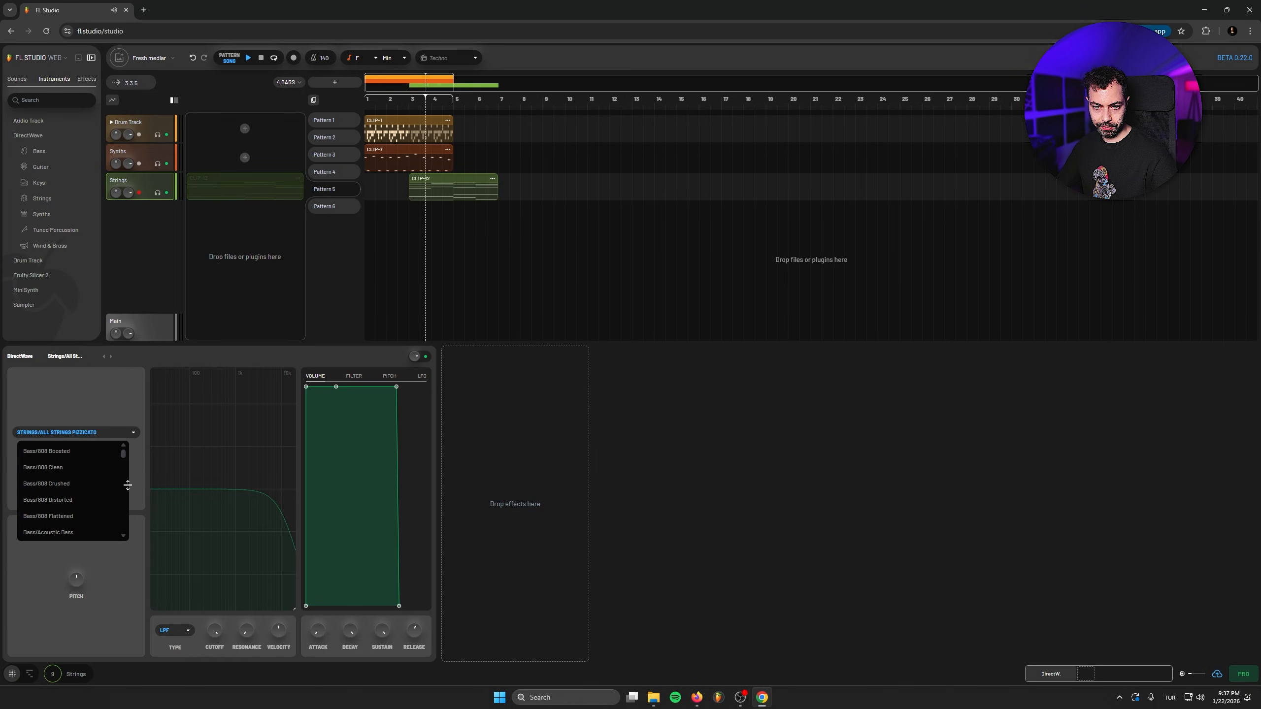
Step: Change the Strings instrument's sample to Strings/Violins and audition it with the song
left_click_drag(128, 453, 130, 506)
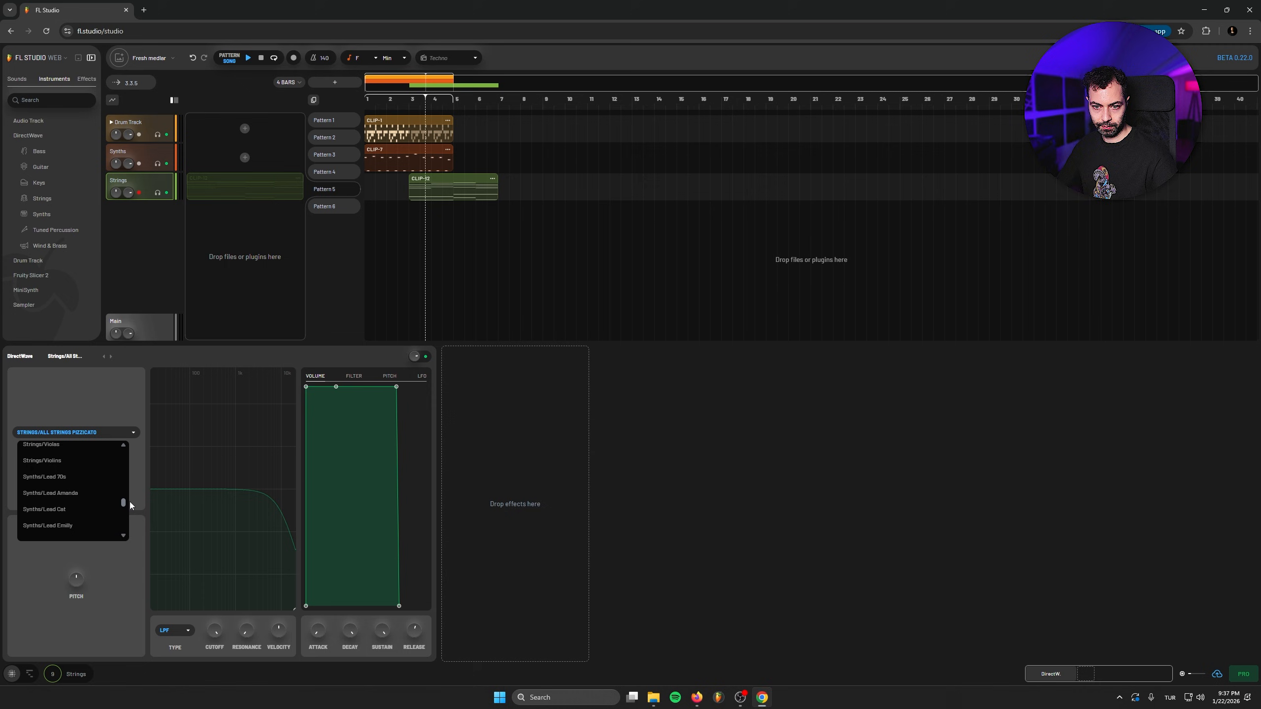
left_click(48, 461)
key("space")
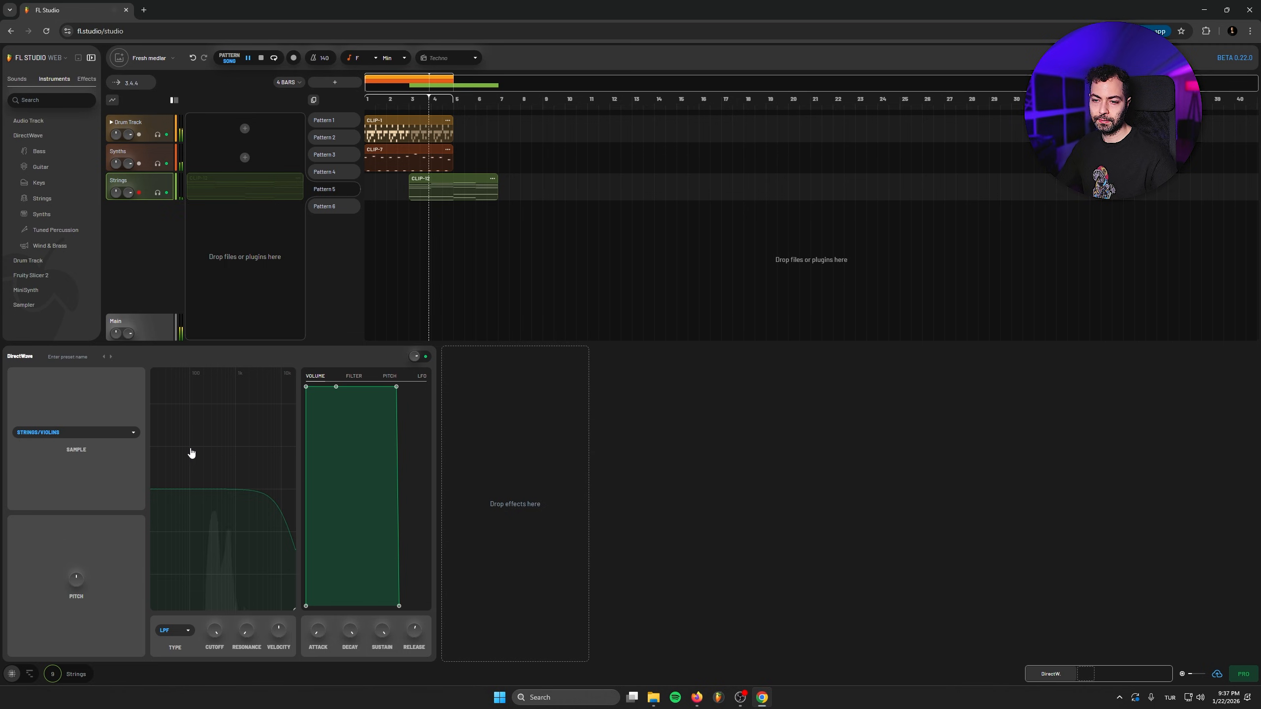
key("space")
Step: Move the Strings clip to start at bar 1 and audition it with the drums and synths
left_click_drag(427, 191, 378, 192)
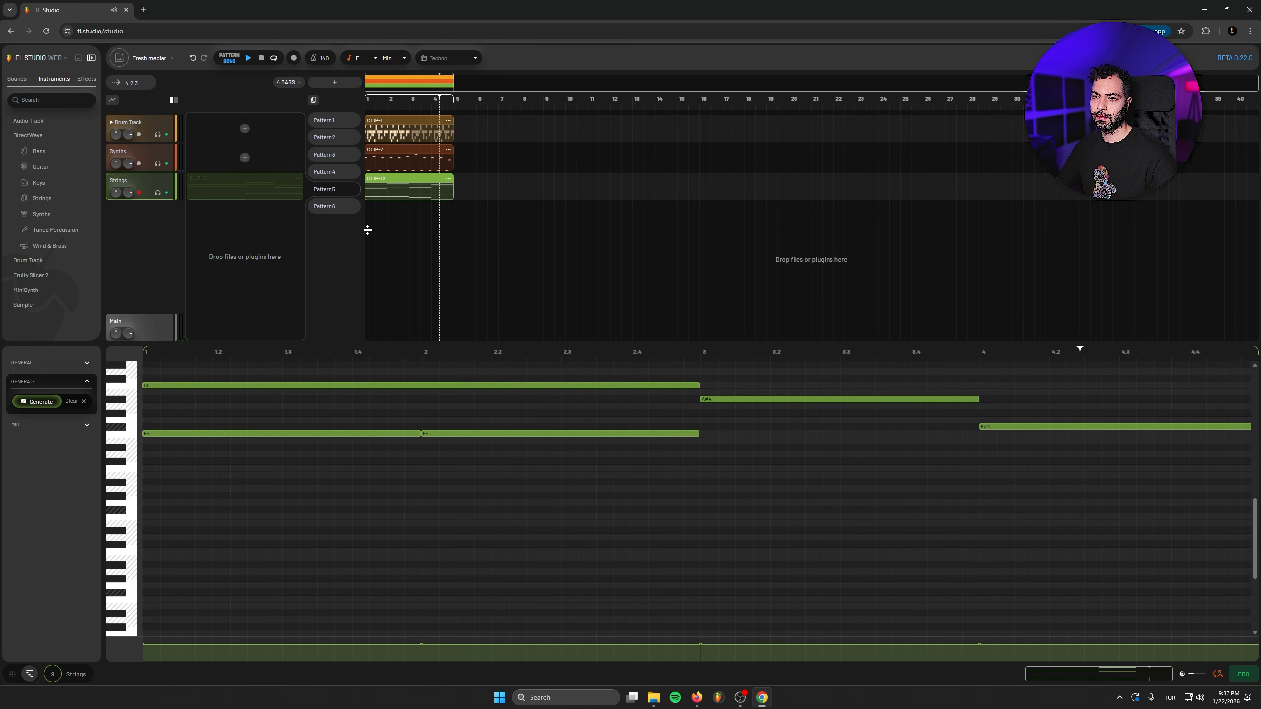
key("space")
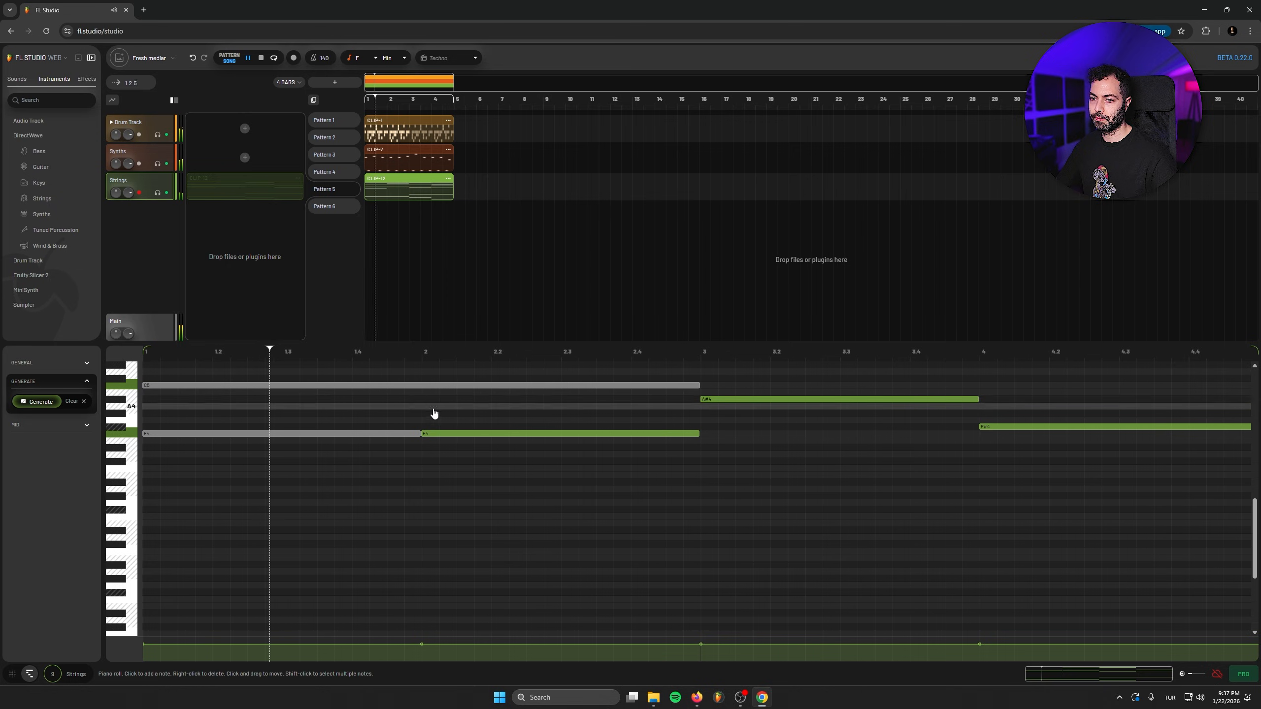
scroll(724, 521, "up", 2)
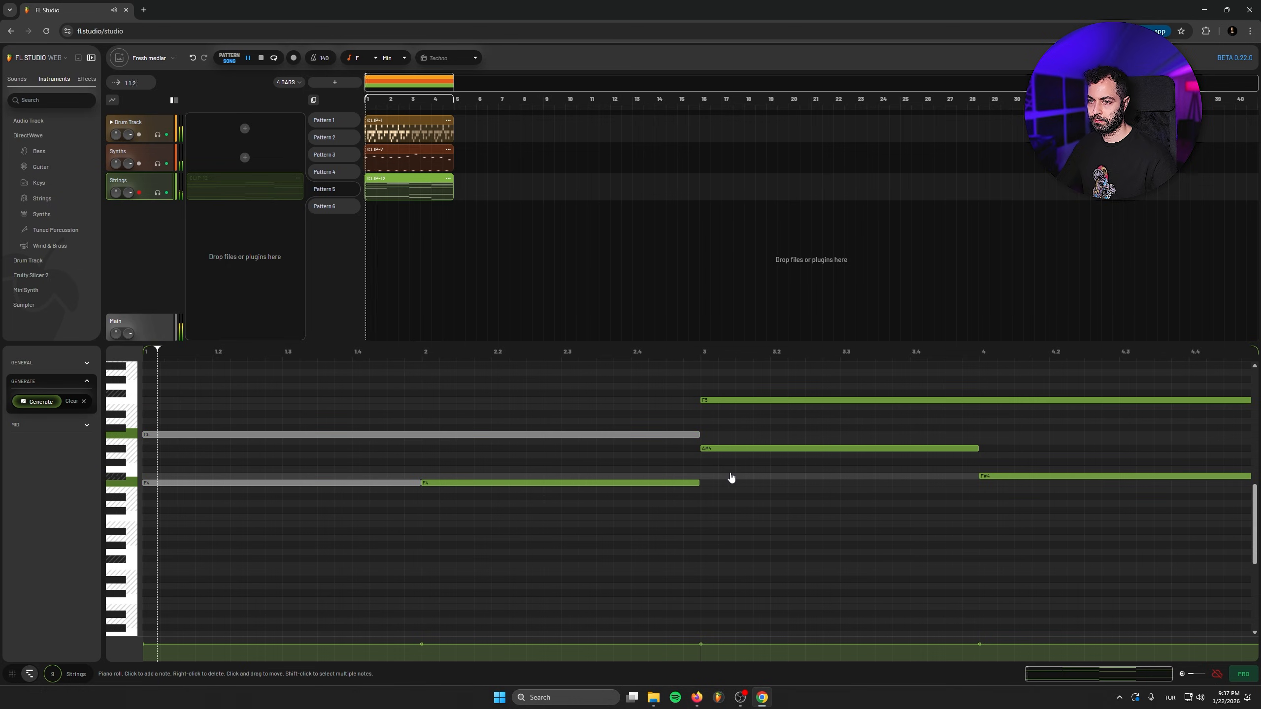
key("space")
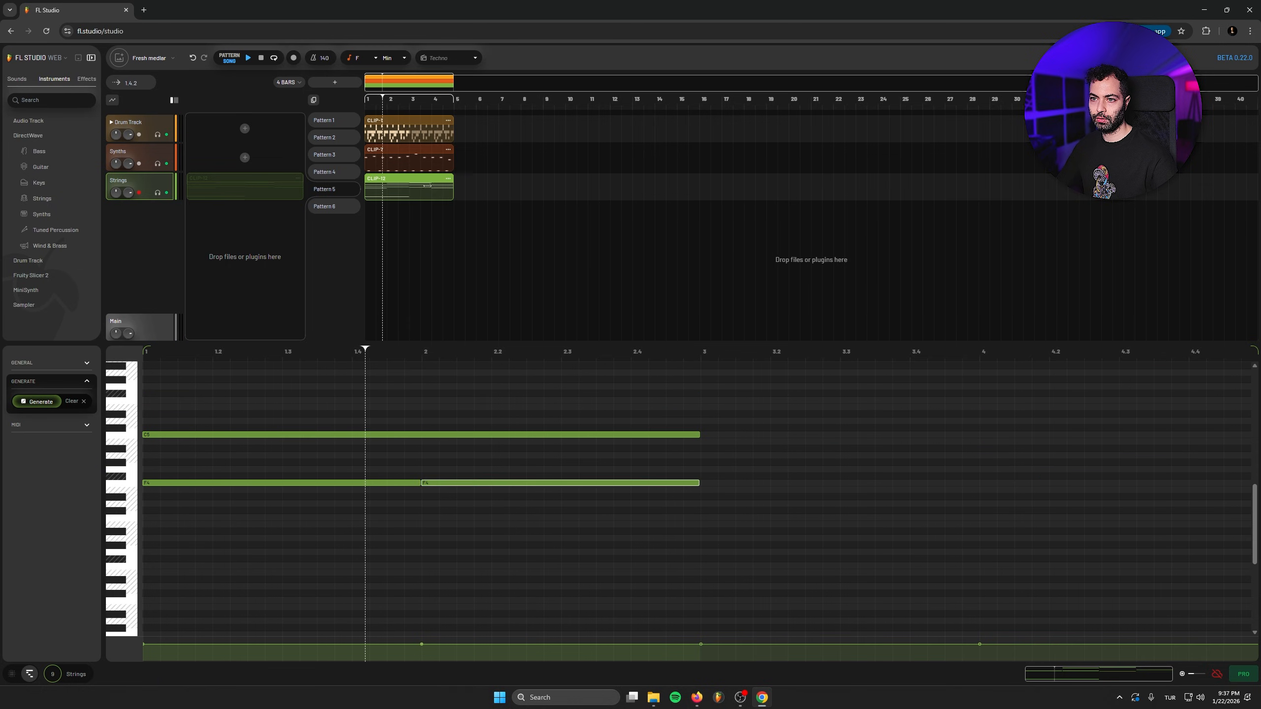
Step: Trim the Strings clip to two bars, duplicate it directly behind the original, and audition the arrangement from the start
mouse_move(428, 185)
left_mouse_down()
mouse_move(392, 184)
mouse_move(403, 185)
left_mouse_up()
left_click(403, 179)
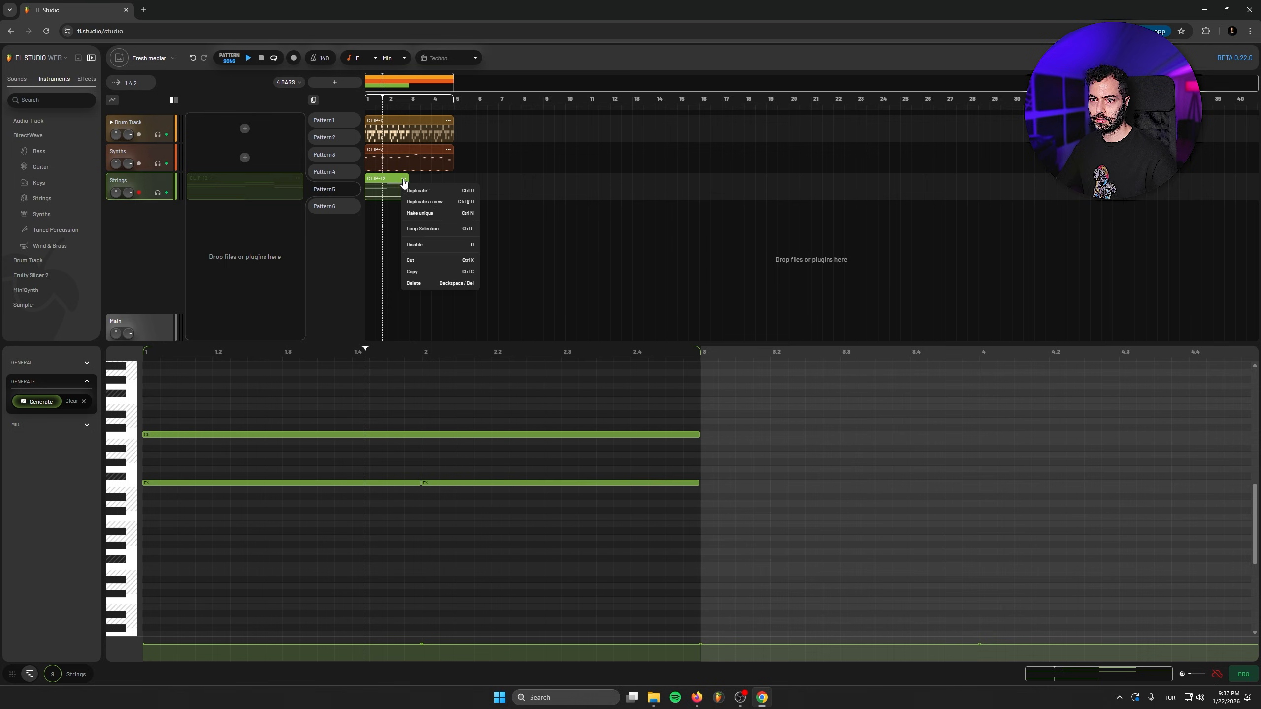
left_click(446, 195)
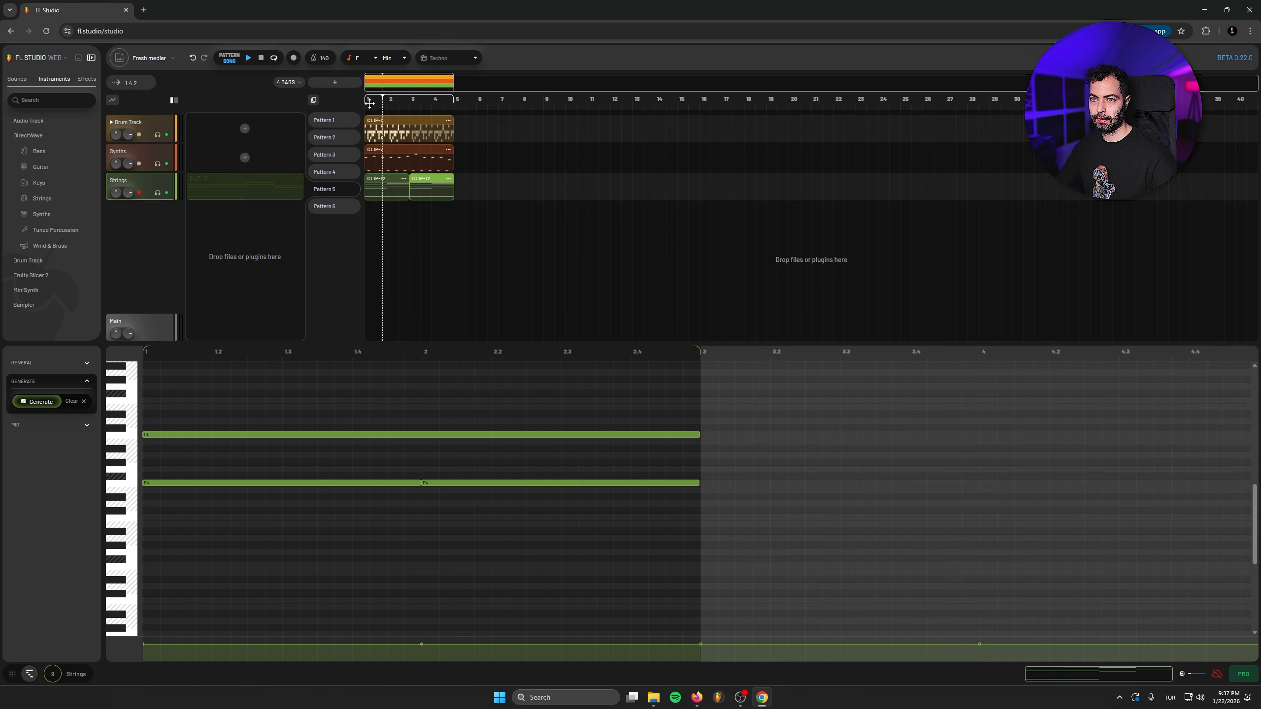
left_click_drag(369, 104, 391, 93)
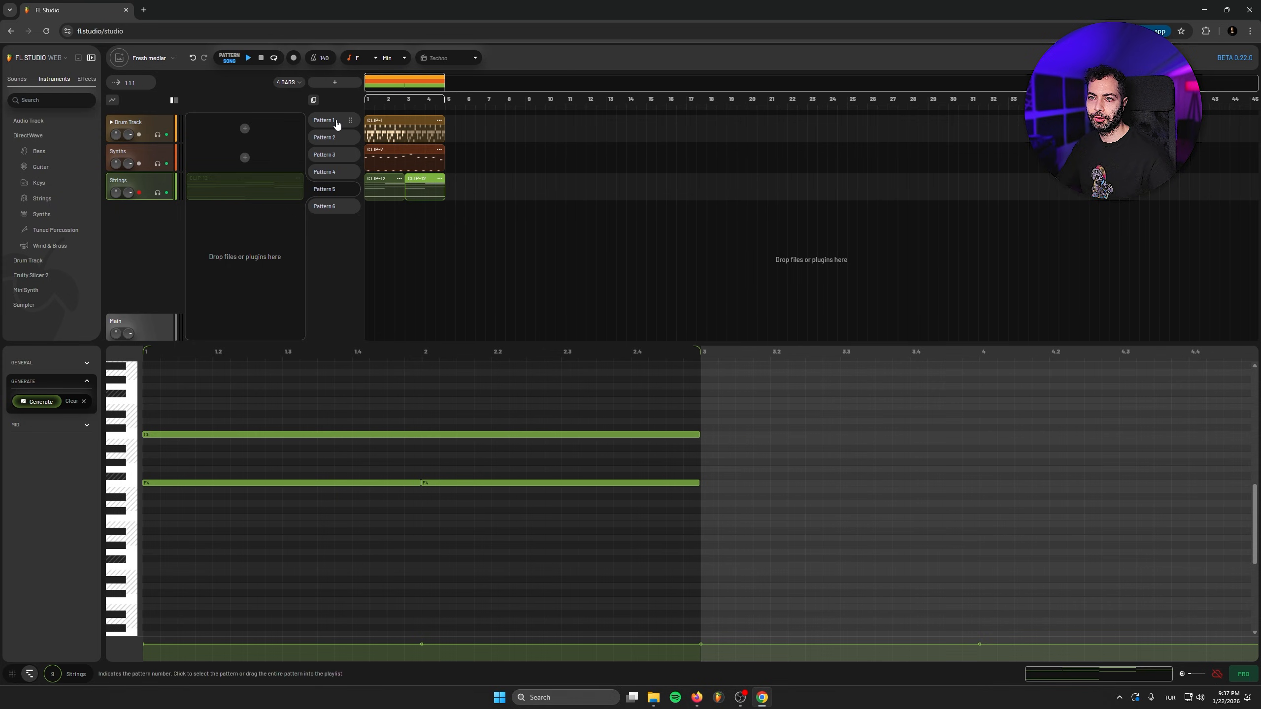
key("space")
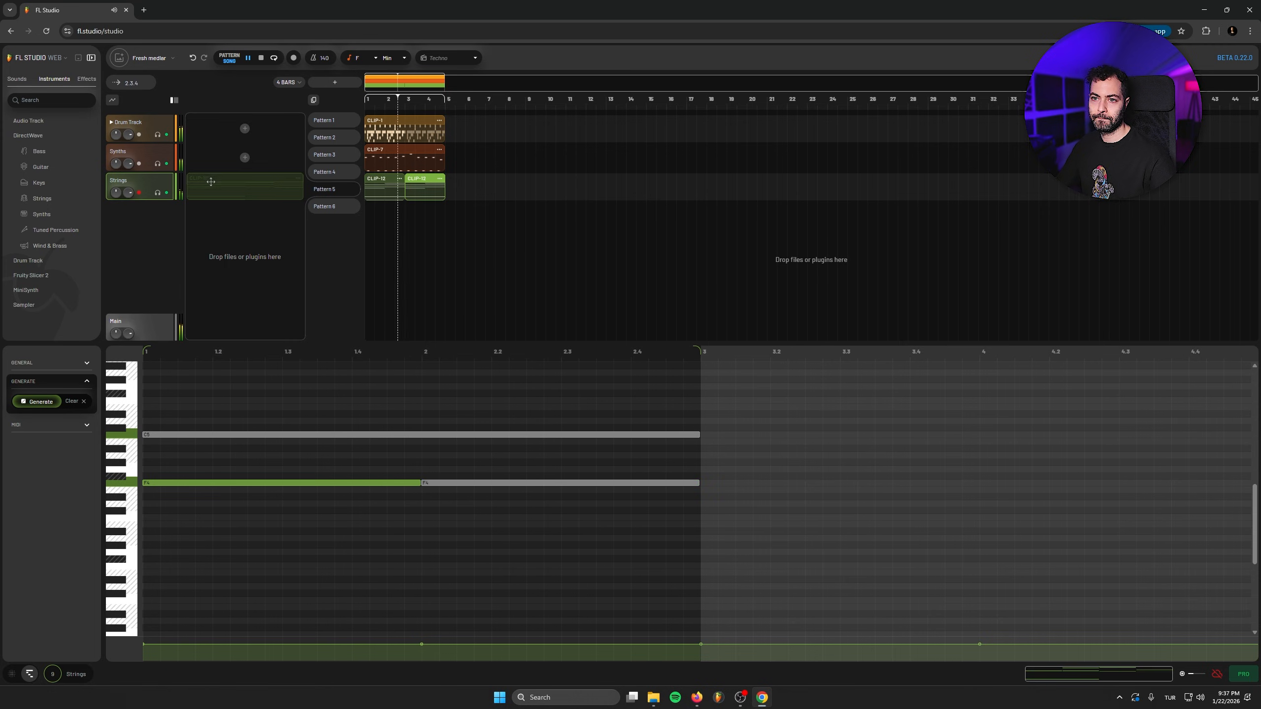
scroll(580, 565, "down", 1)
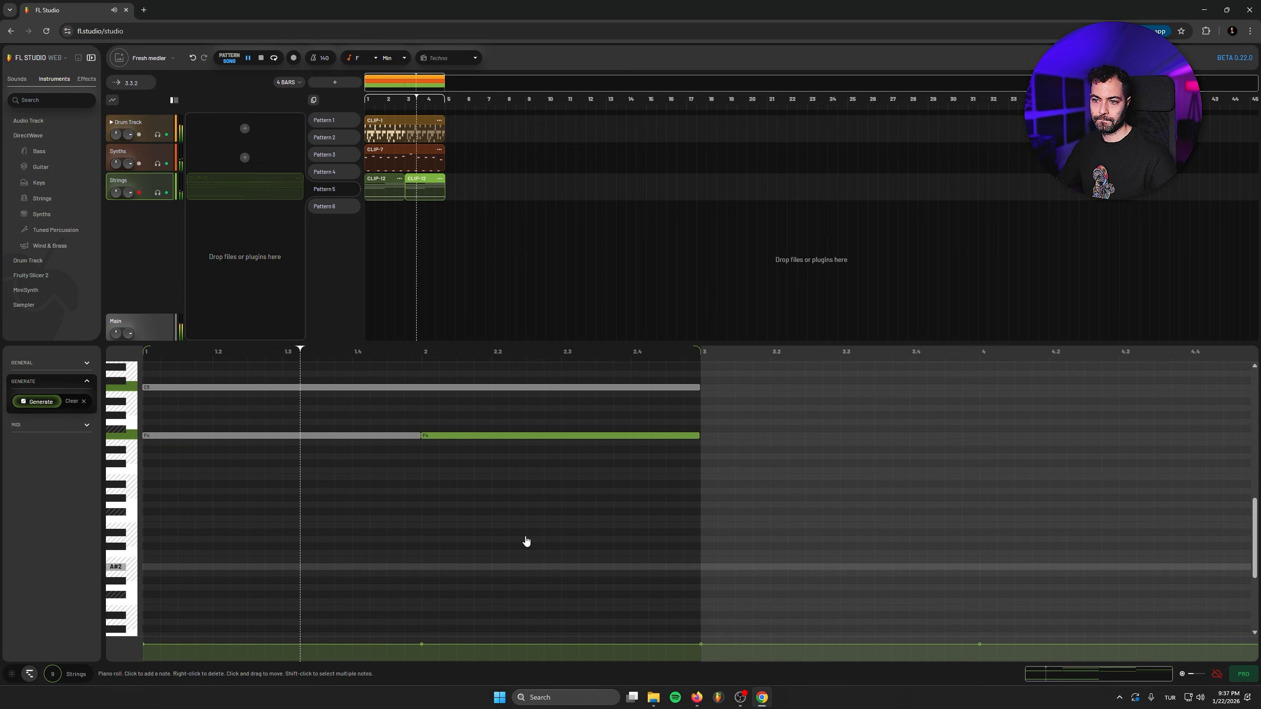
scroll(526, 540, "up", 1)
key("space")
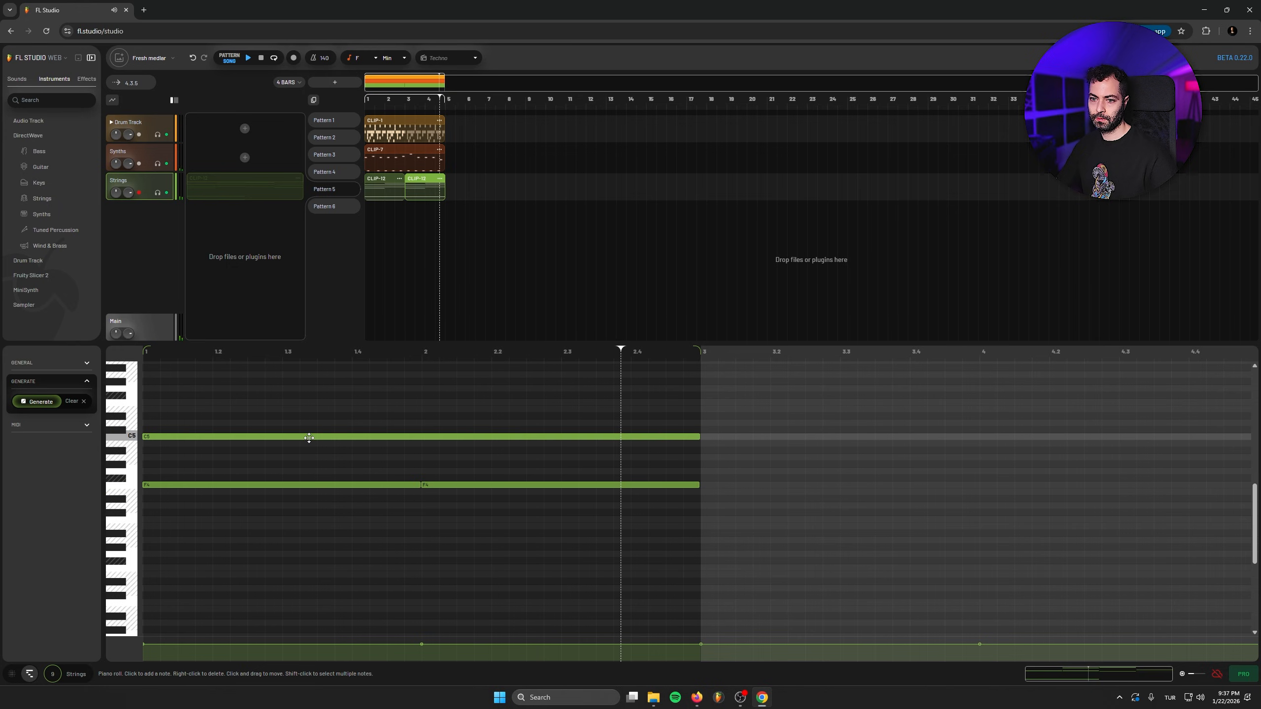
Step: Delete the C5 note and the second F4 note from the duplicated Strings clip, and open the Strings clip of Pattern 5
right_click(191, 436)
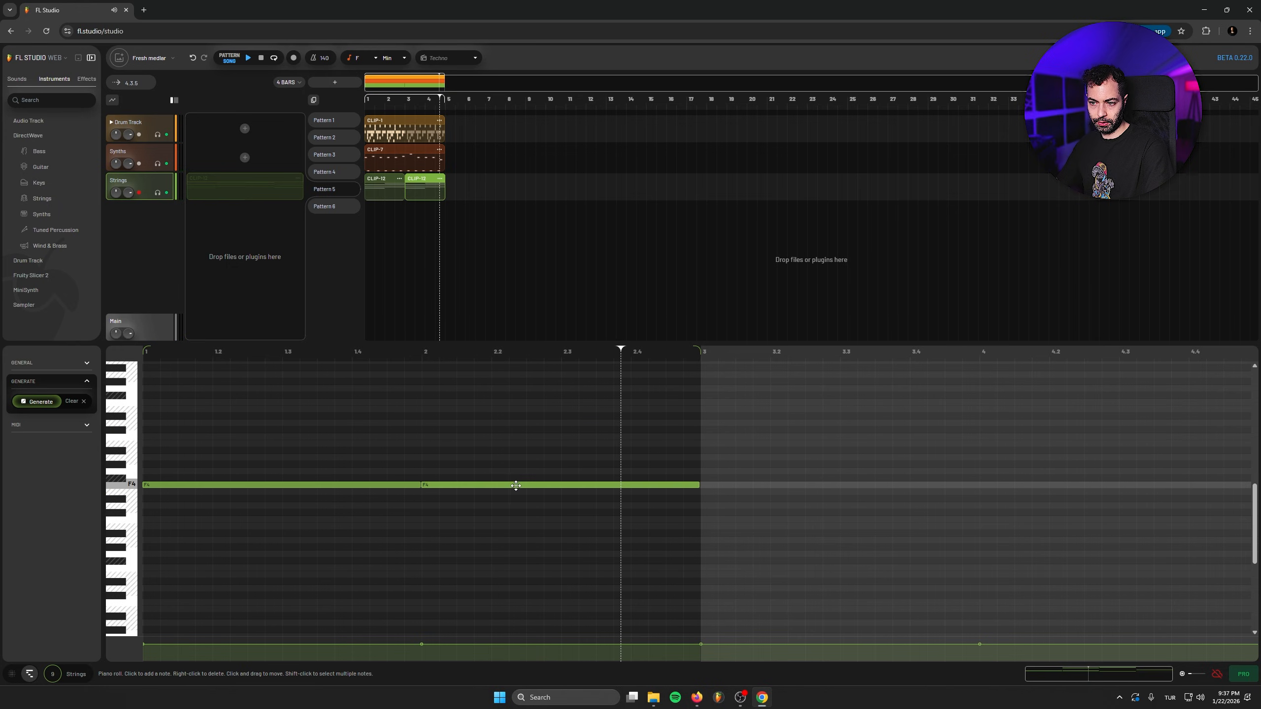
right_click(516, 486)
left_click(211, 182)
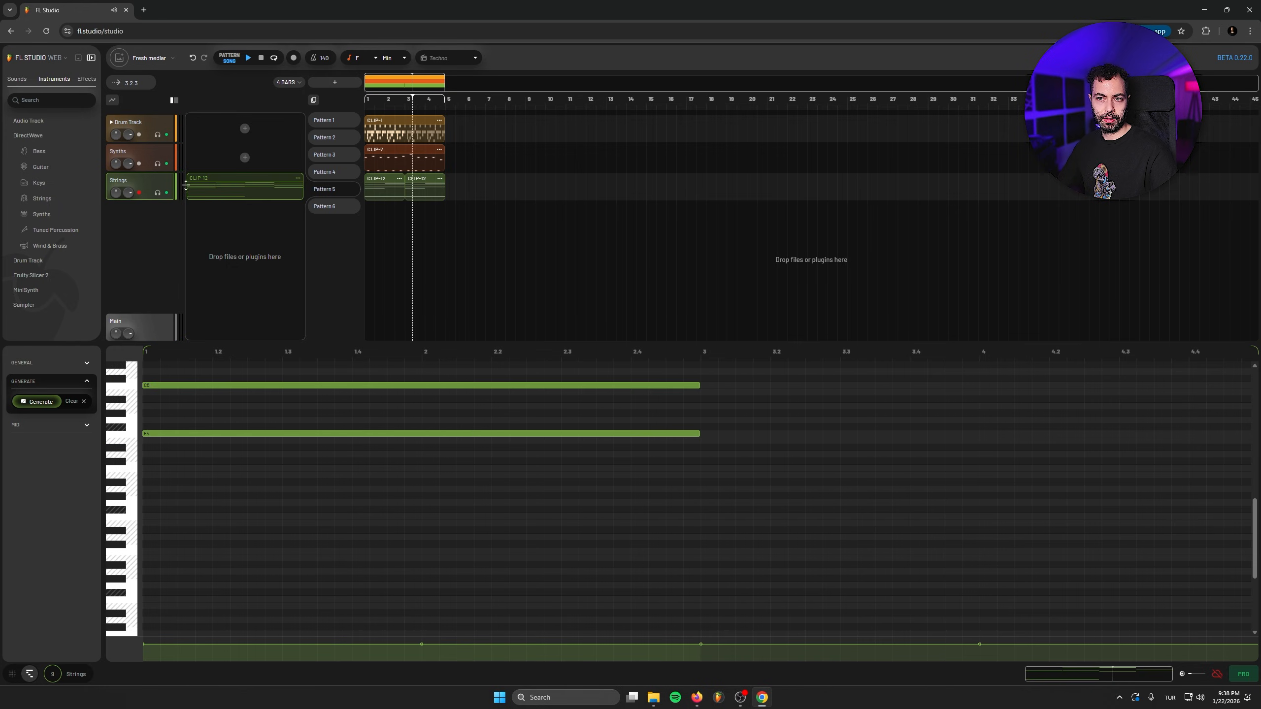
Step: Change the Strings sample to Strings/Cellos and lower its low-pass filter cutoff during playback
left_click(163, 194)
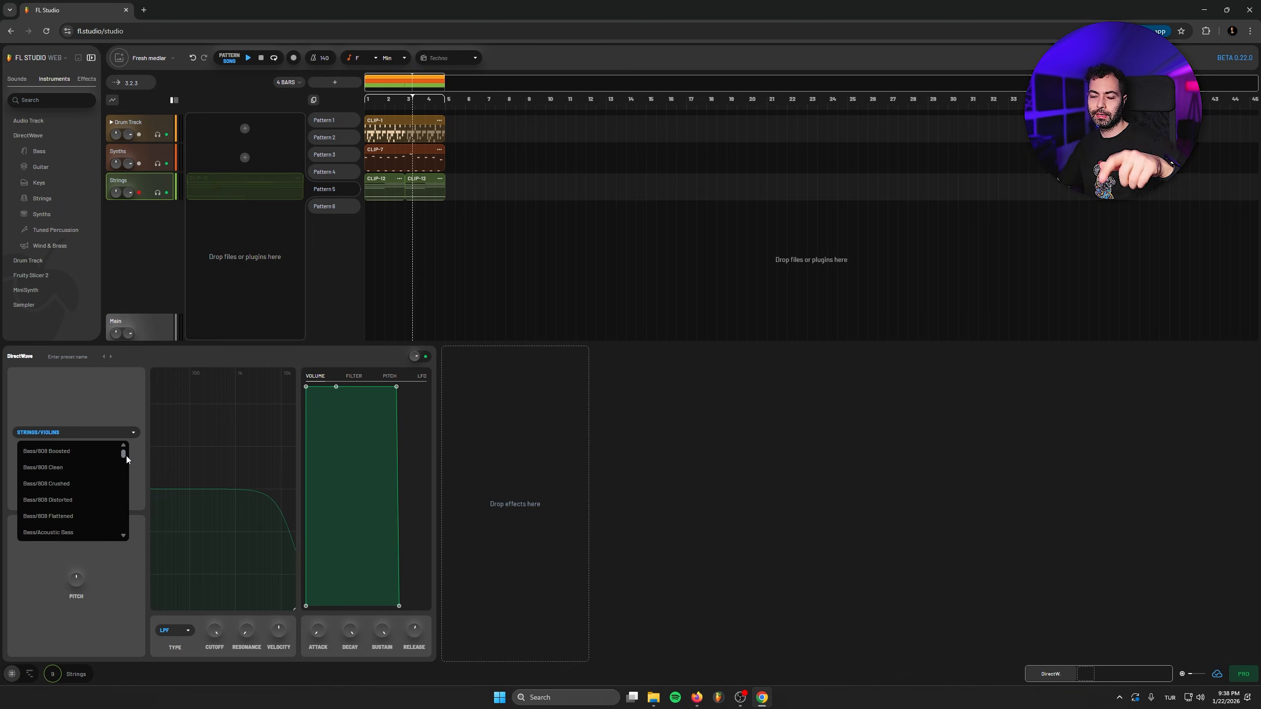
left_click_drag(125, 456, 125, 497)
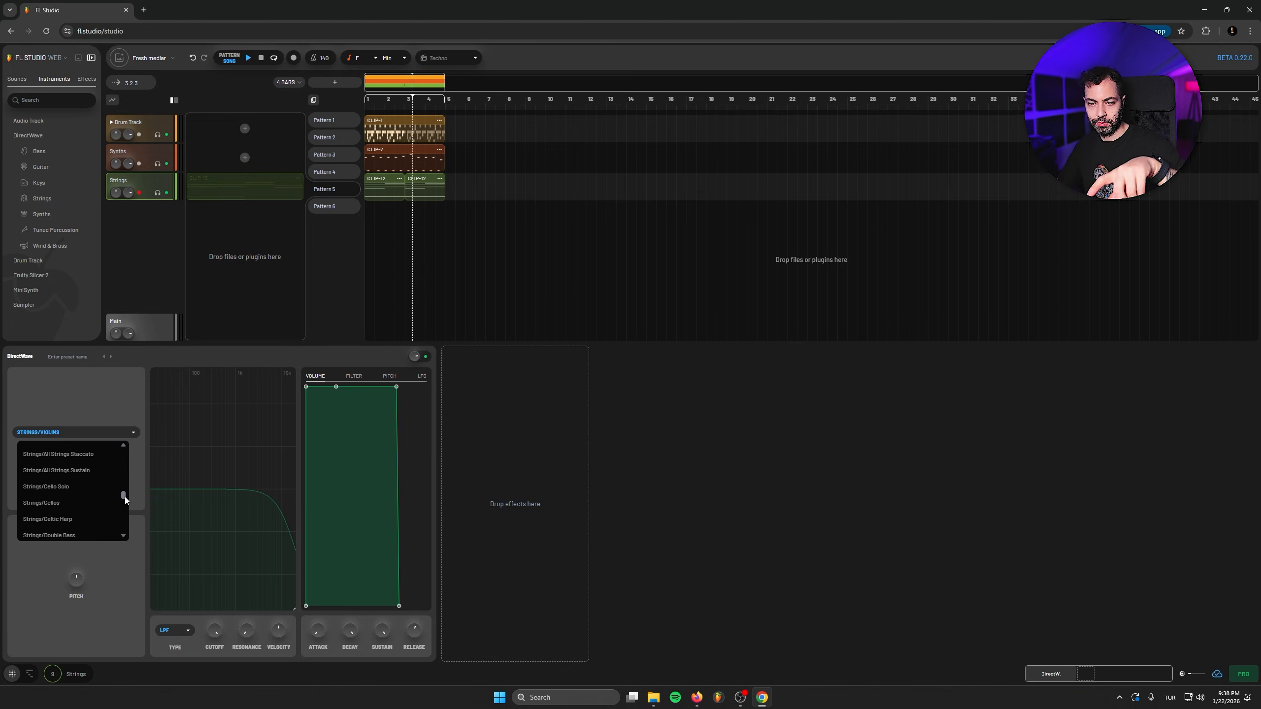
left_click(68, 503)
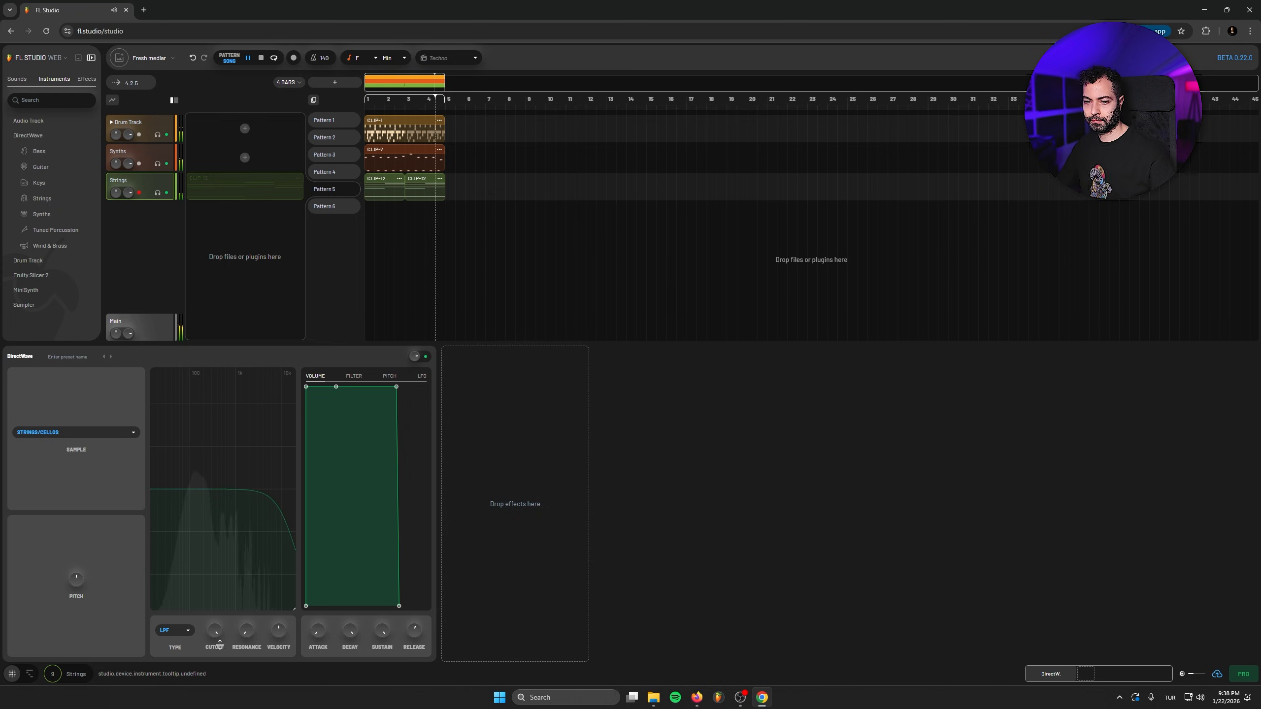
left_click_drag(219, 643, 208, 663)
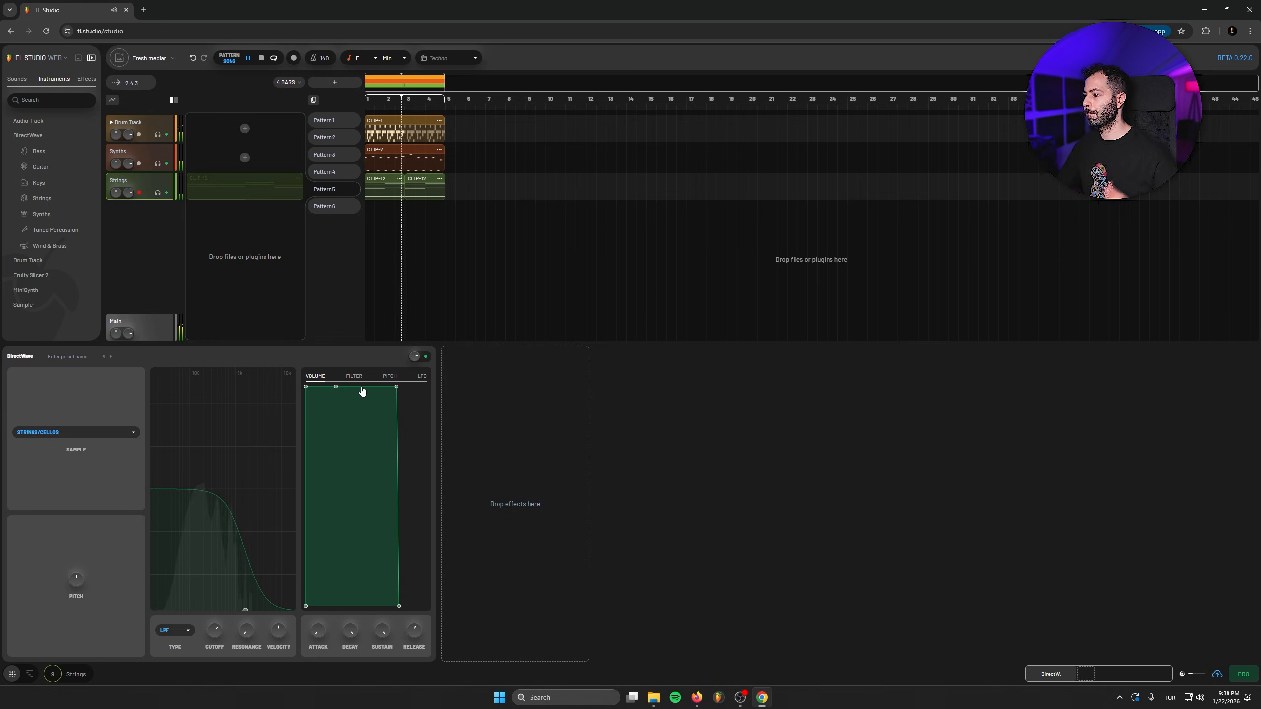
key("space")
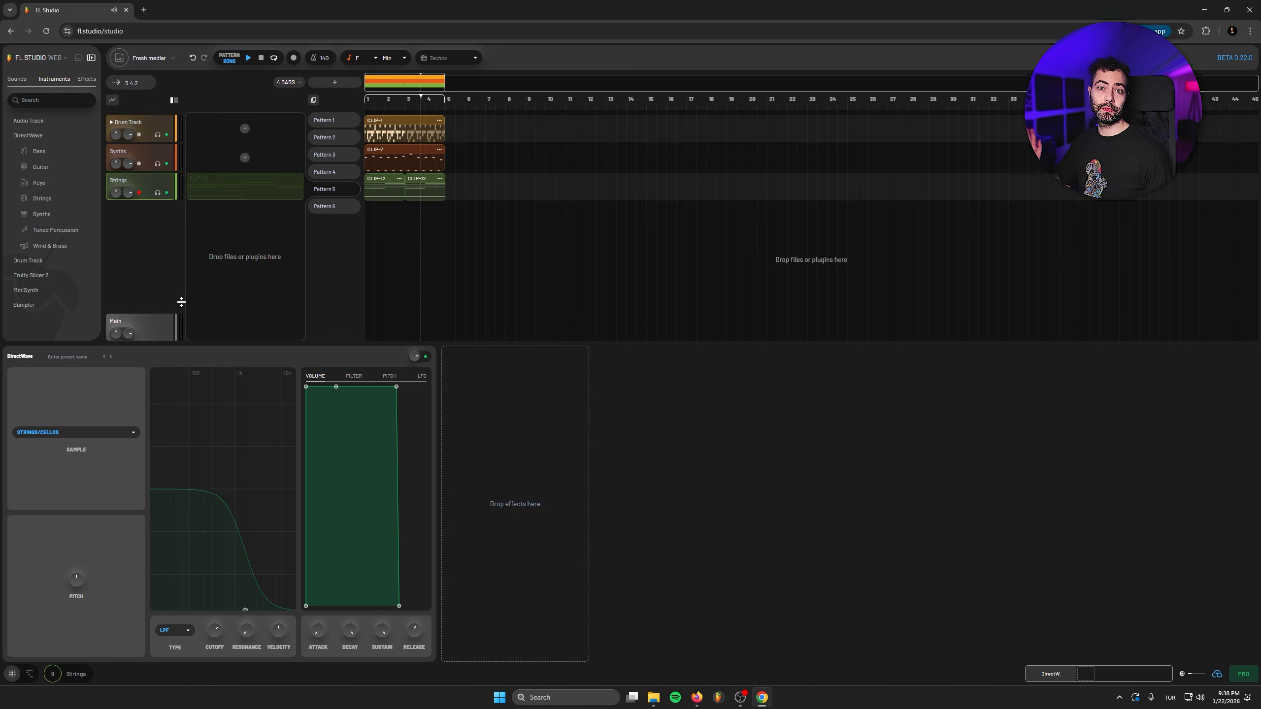
Step: Enlarge the playlist, preview the BV OBLIVION synth bass pluck lead melody loop, and place it at bar 1 on a new track below Strings
left_click_drag(574, 343, 574, 533)
left_click(14, 82)
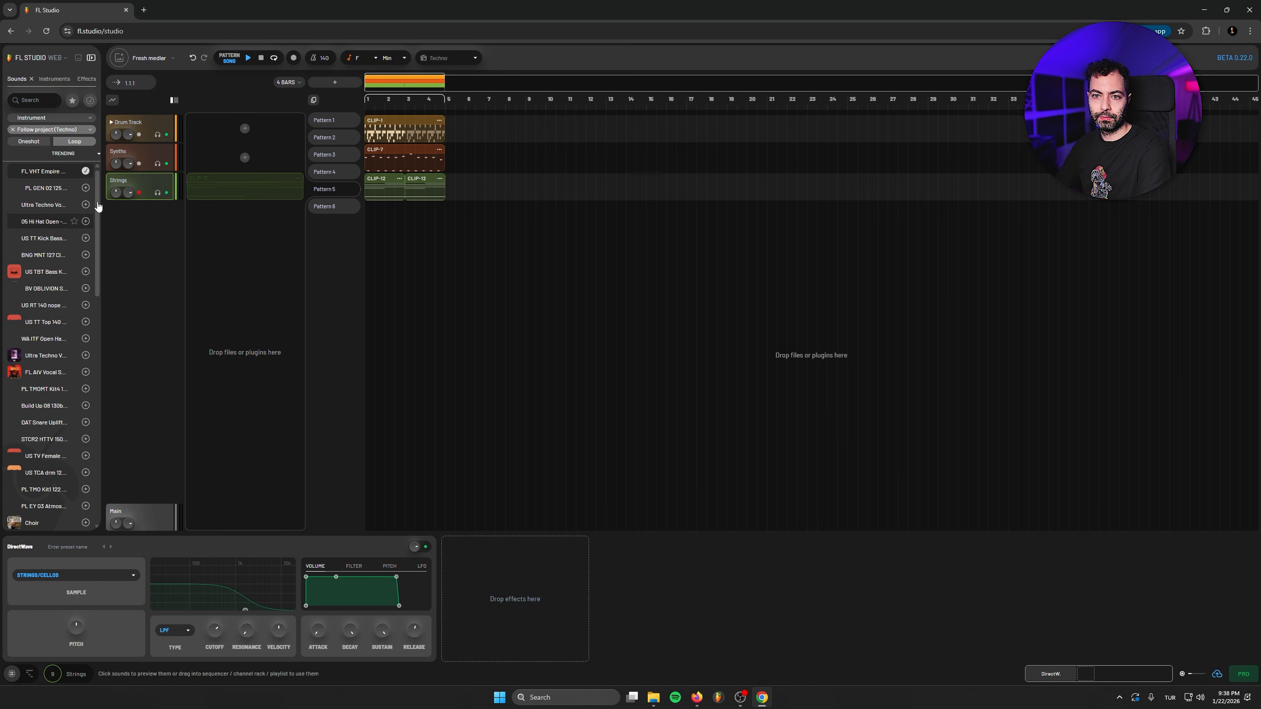
scroll(102, 282, "down", 2)
scroll(103, 281, "down", 2)
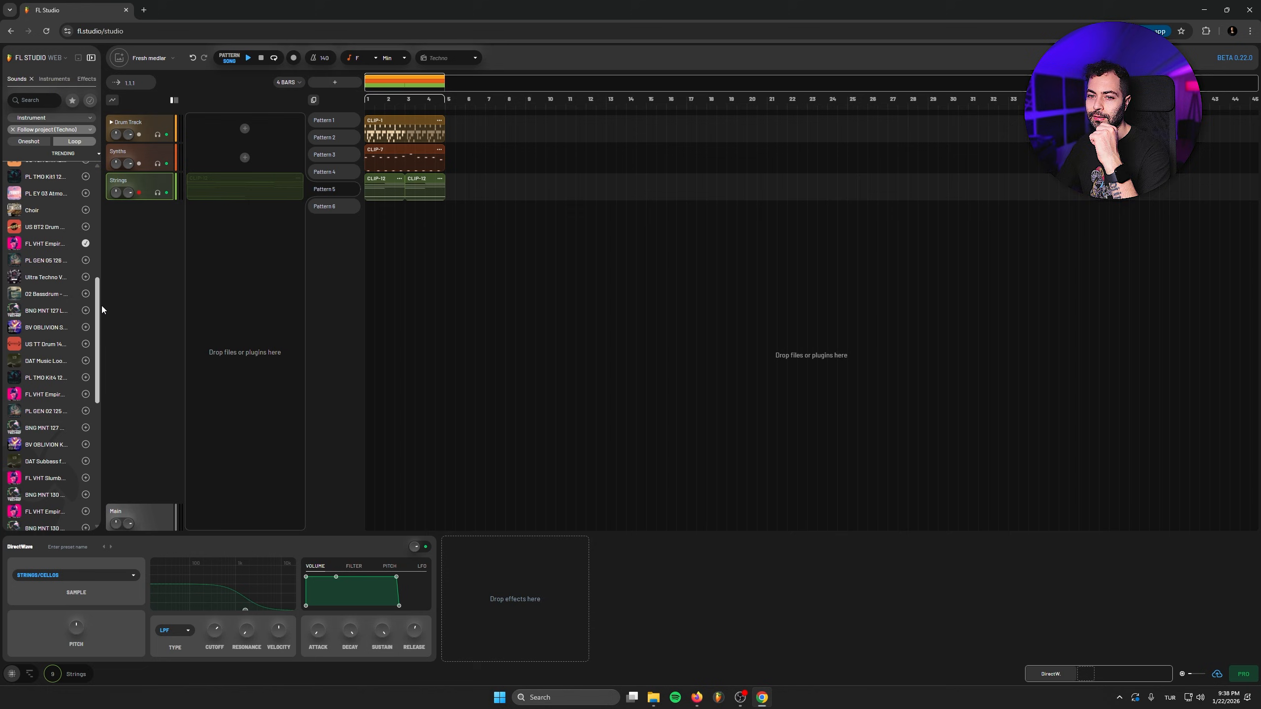
left_click(37, 327)
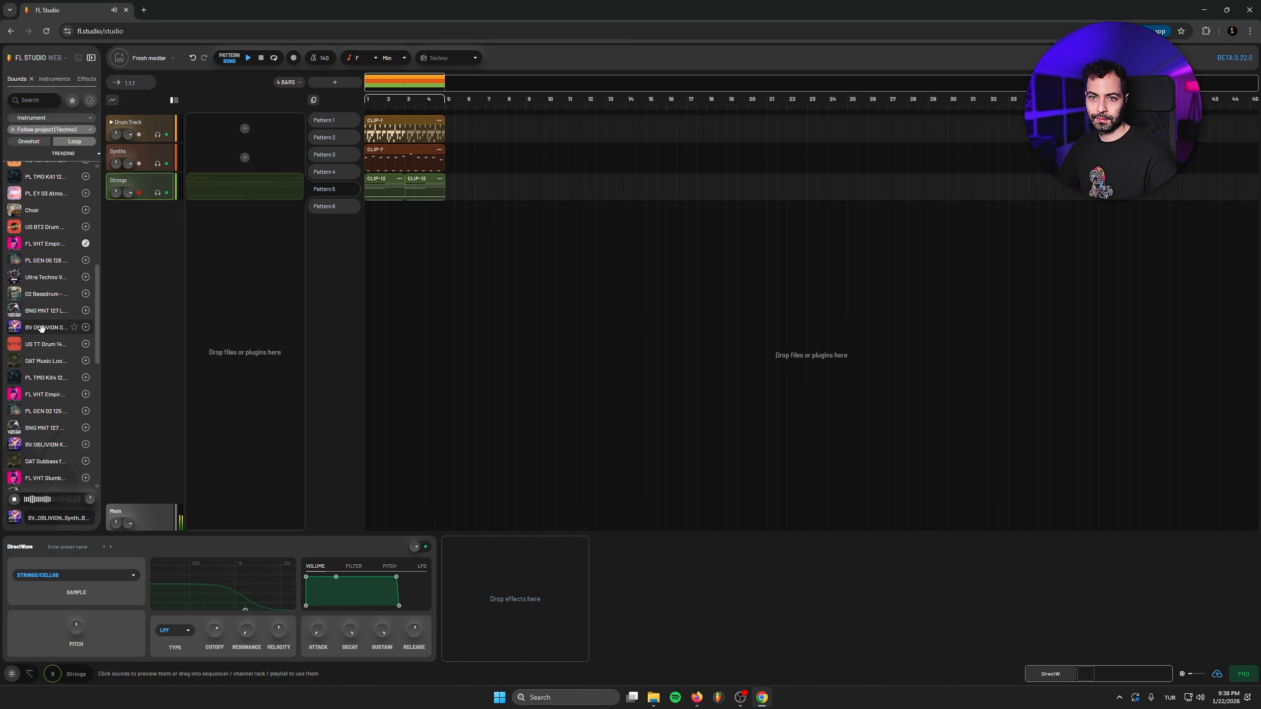
left_click_drag(469, 236, 412, 212)
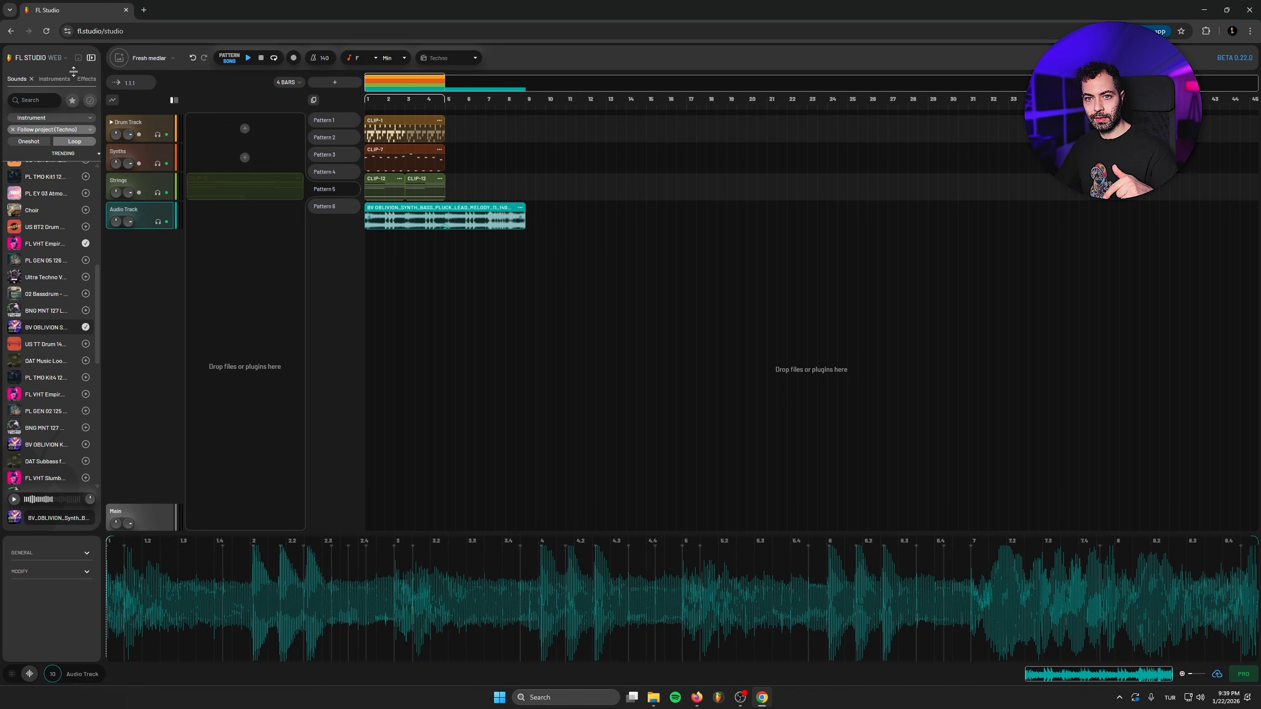
Step: Add a Filter effect to the Audio Track and set its type to High pass 6
left_click(86, 79)
left_click_drag(22, 152, 144, 213)
left_click(47, 627)
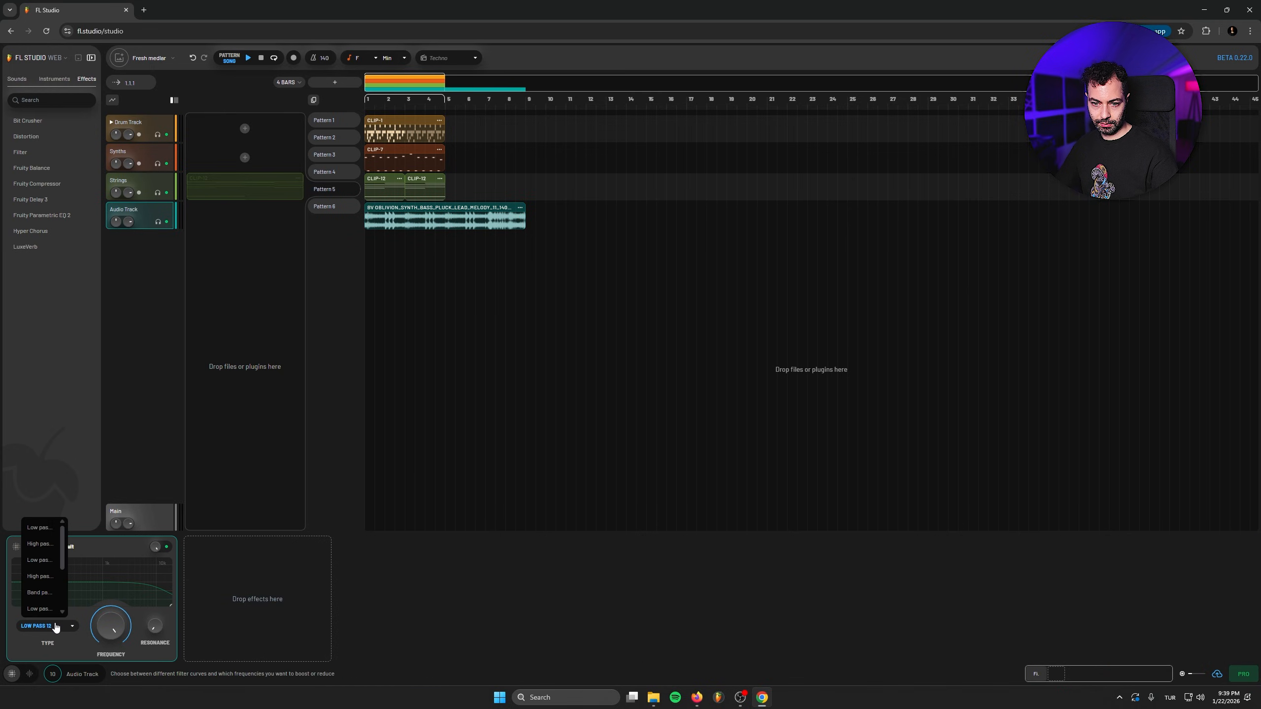
left_click(40, 544)
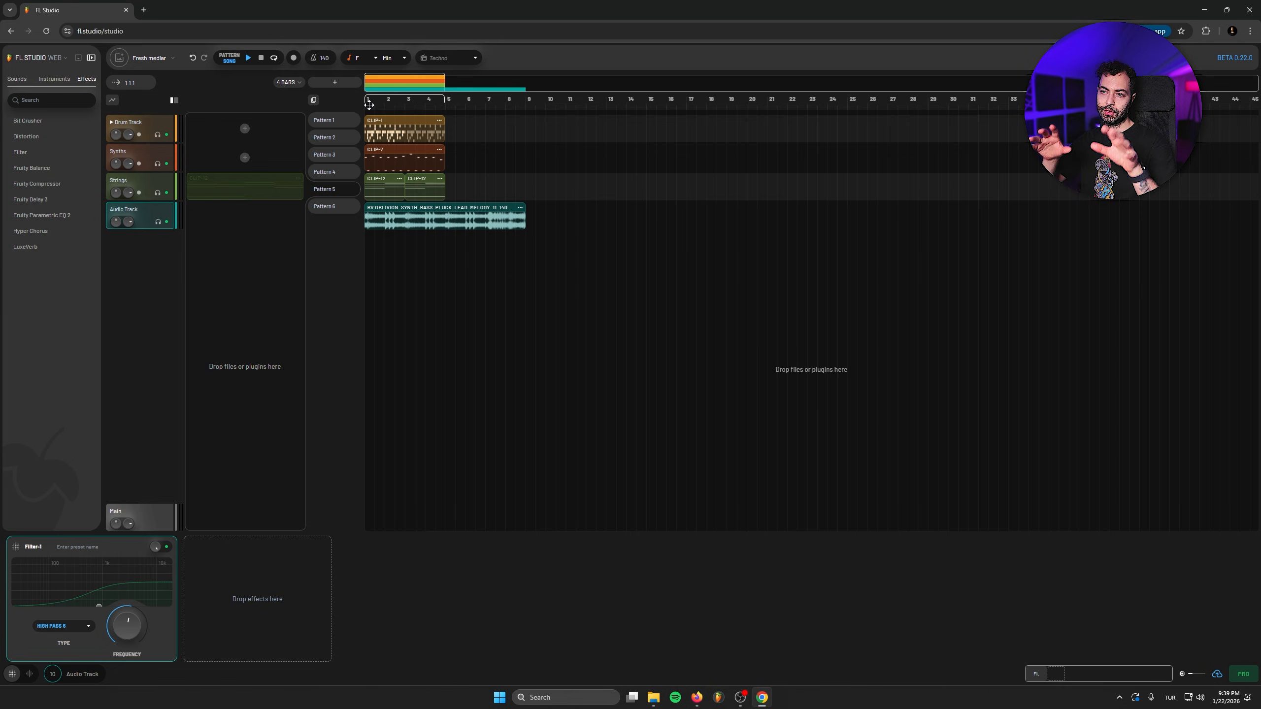
Step: Extend the Drum Track and Synths clips to the end of the audio loop during playback, and undo a trial extension of the second Strings clip
key("space")
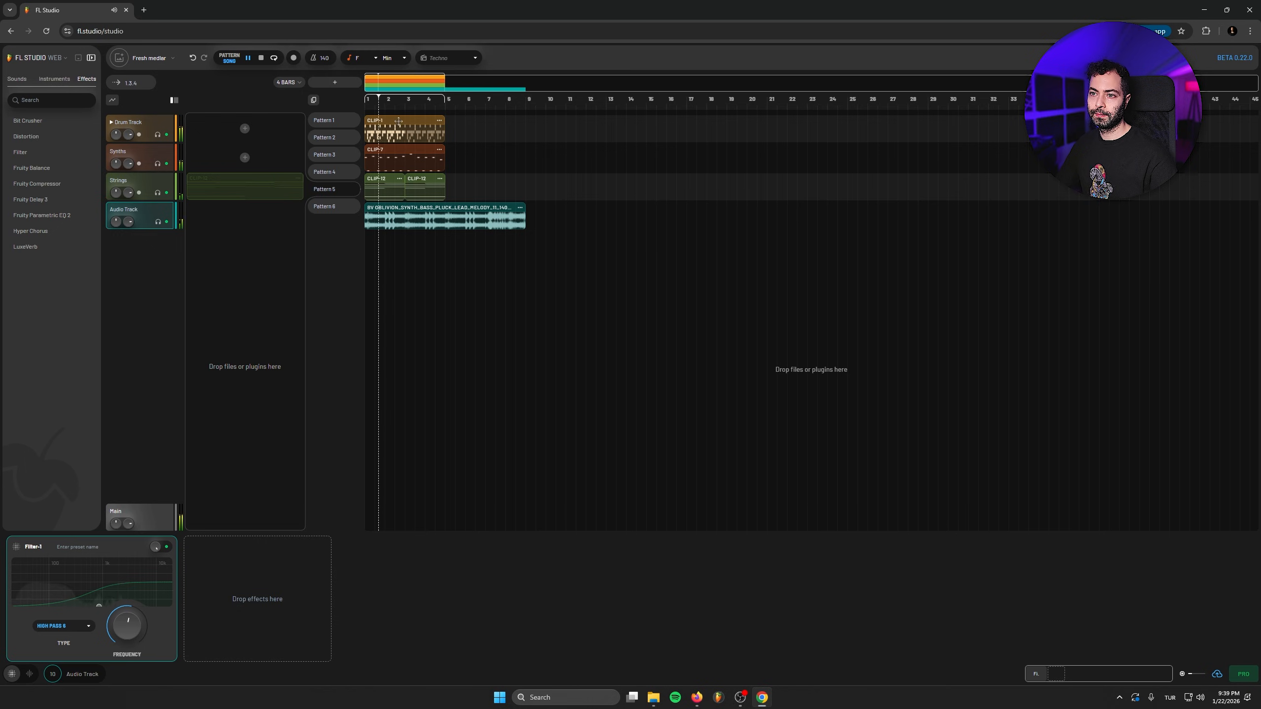
left_click_drag(452, 133, 525, 132)
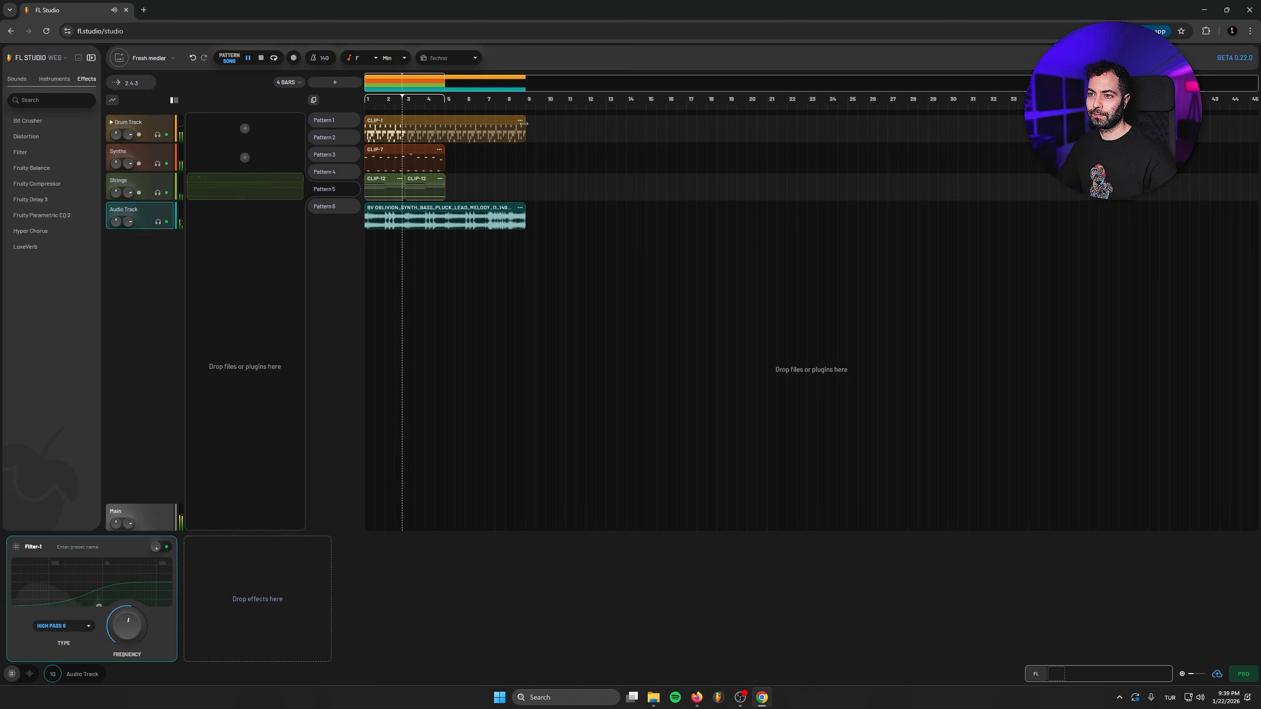
left_click_drag(440, 164, 525, 164)
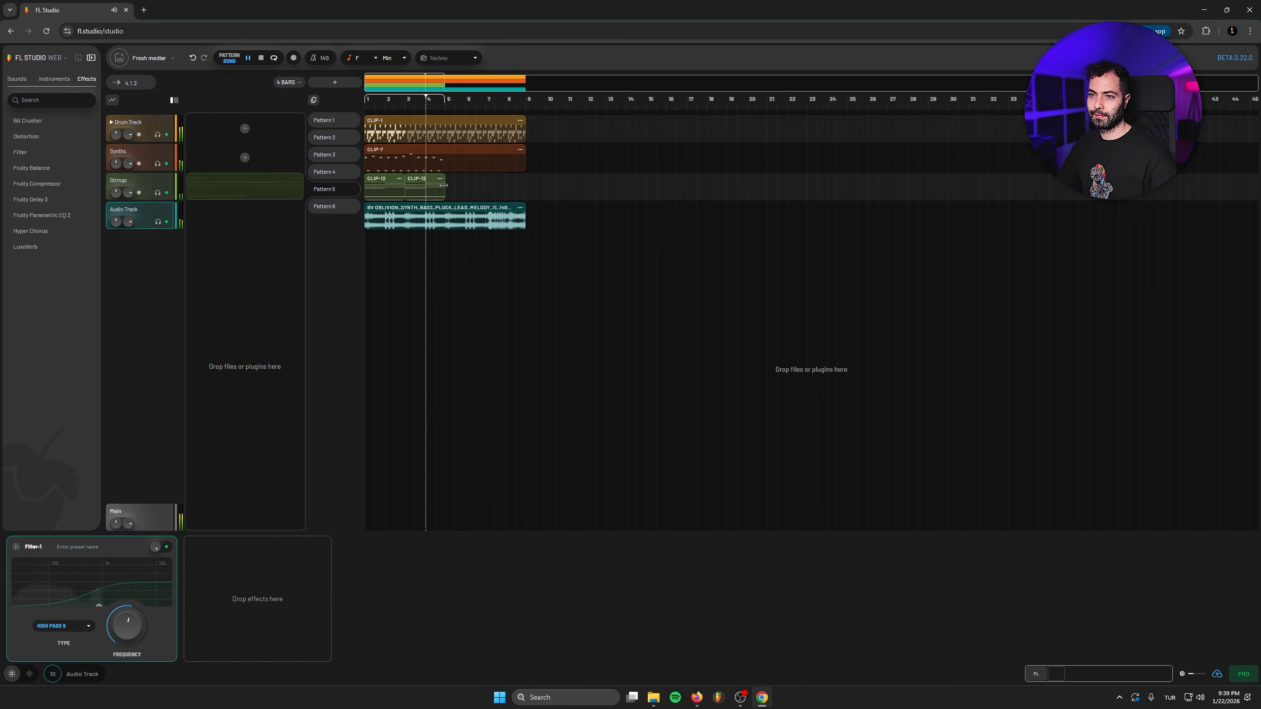
left_click_drag(444, 186, 518, 185)
key("ctrl+z")
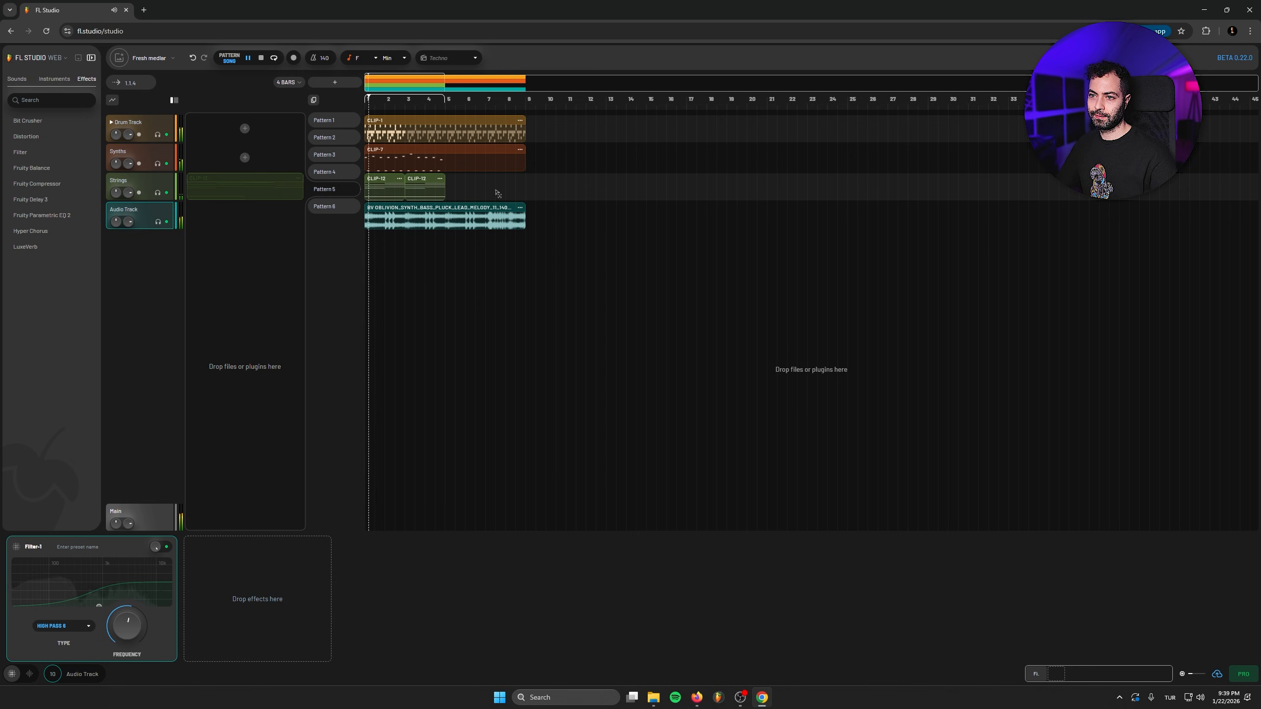
Step: Check the audio loop's stretch and general clip settings, and stop playback
left_click(473, 207)
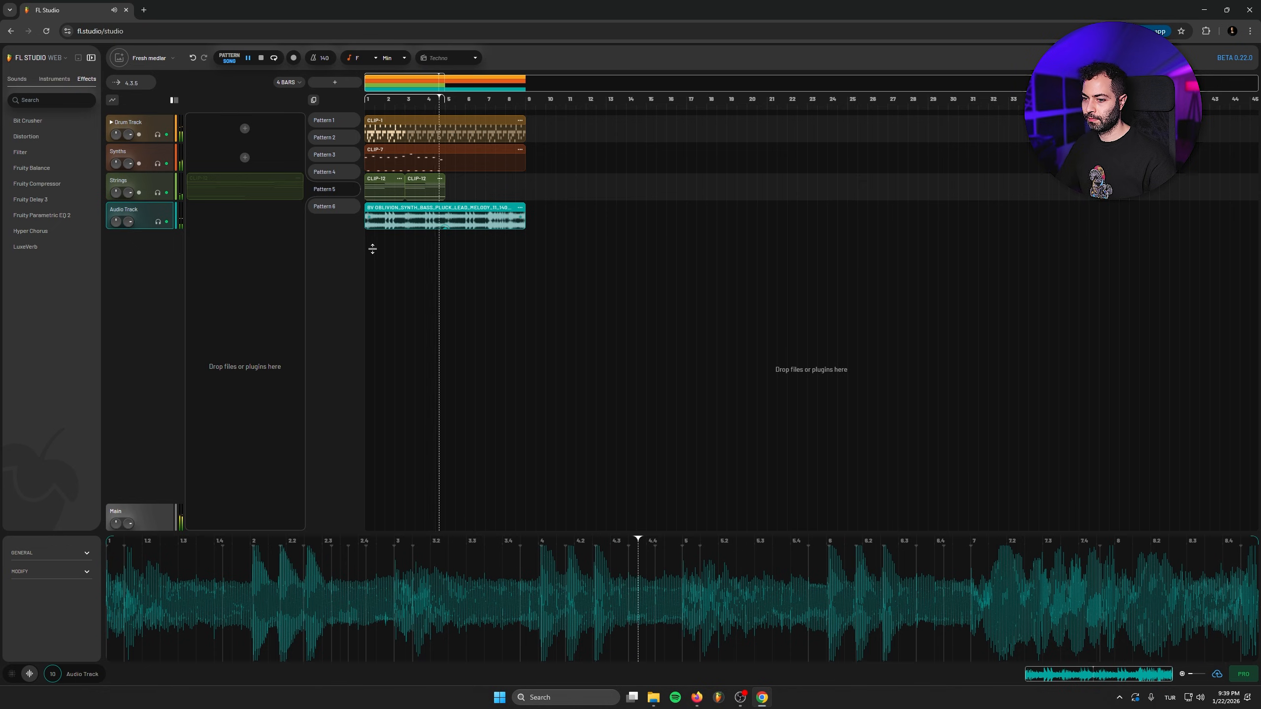
left_click(88, 560)
left_click(90, 572)
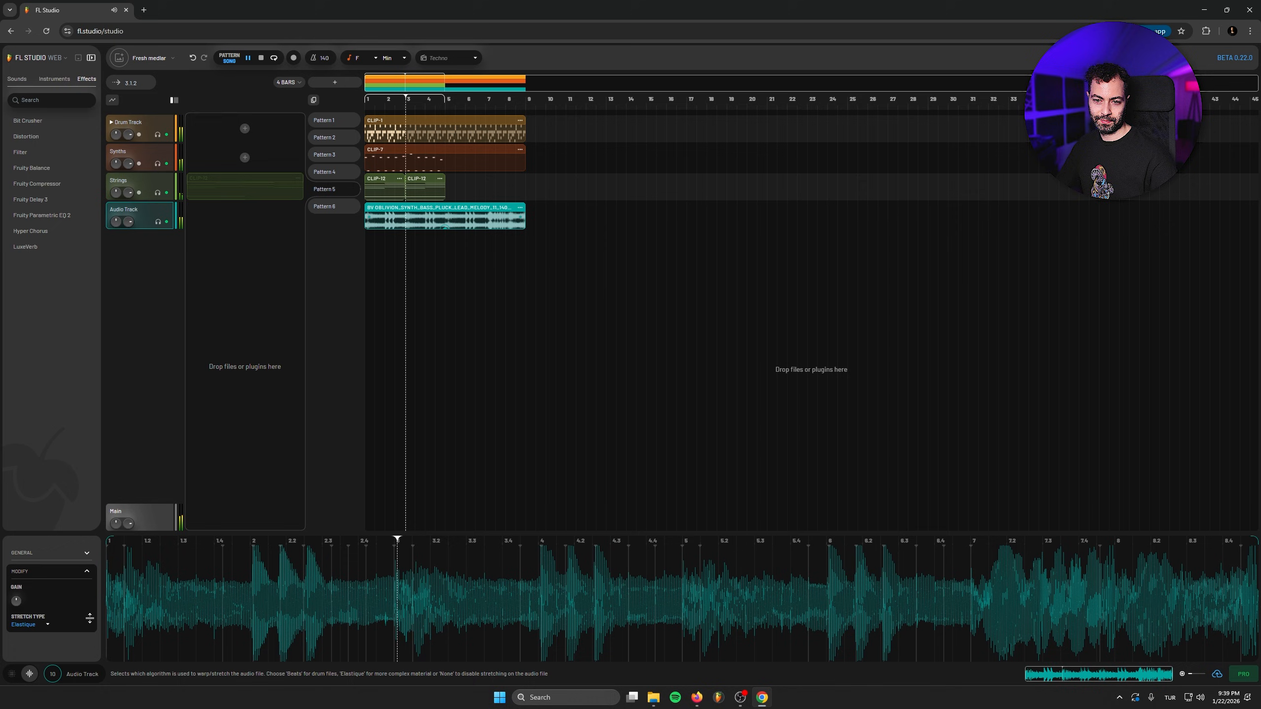
left_click(87, 553)
key("space")
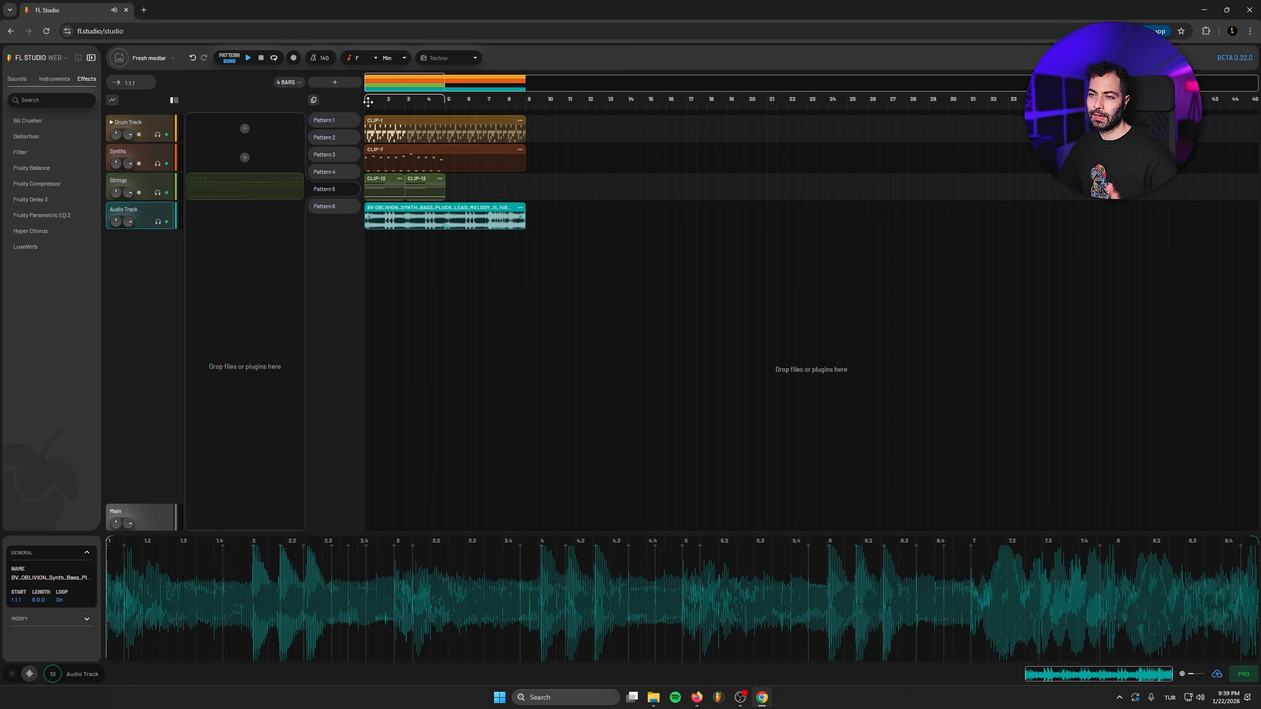
Step: Preview the PL_TMO_Kit4_120_Gm ambience vox loop and place it at bar 1 on a new audio track below the synth loop
left_click(18, 79)
left_click_drag(97, 189, 97, 311)
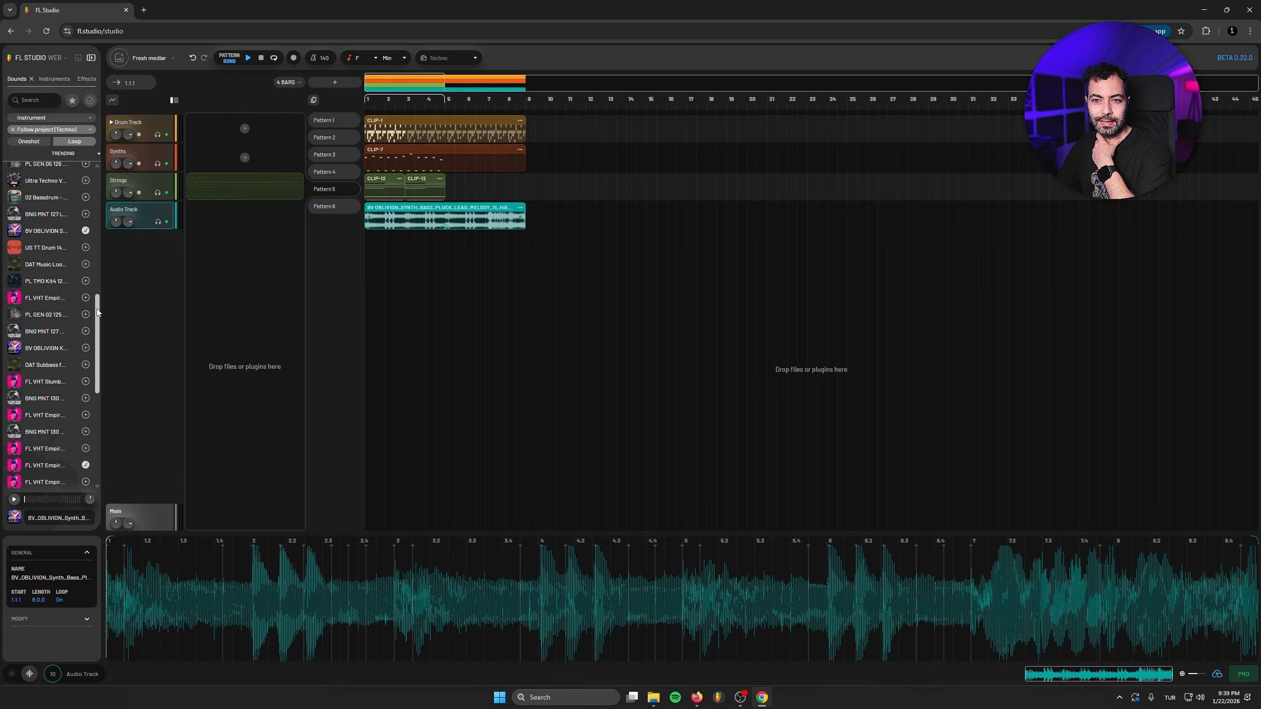
left_click(44, 276)
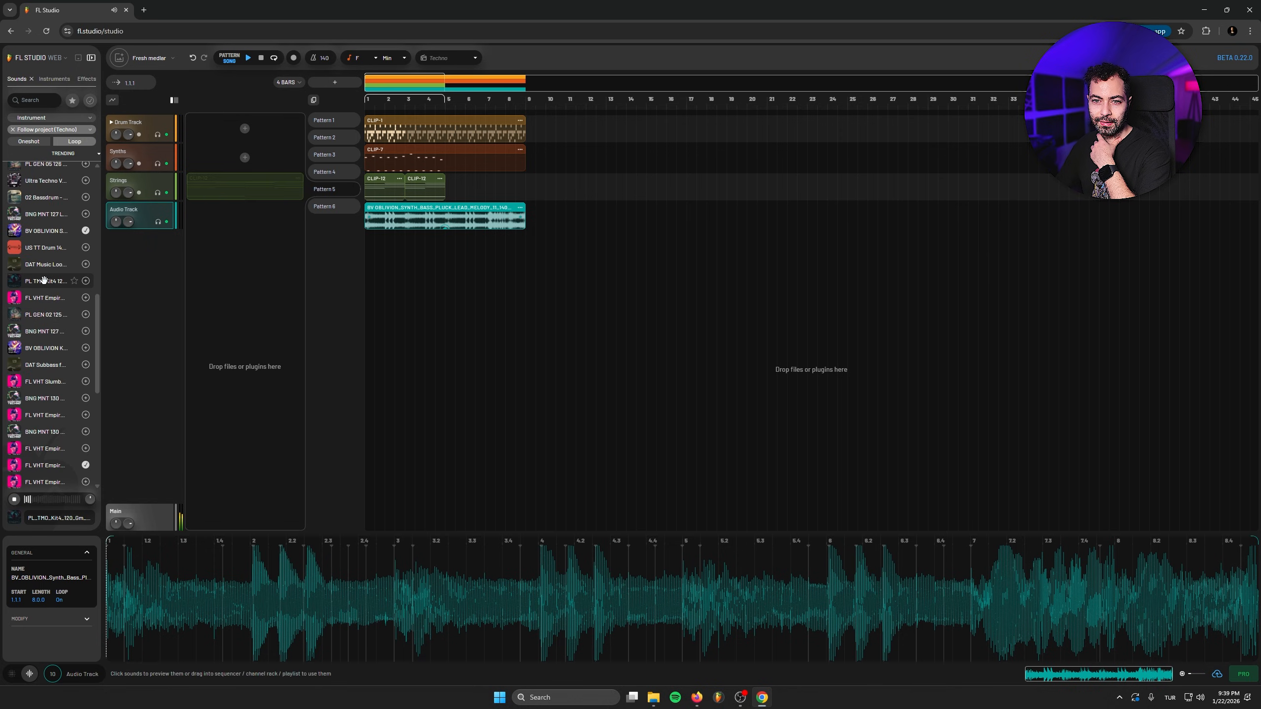
left_click_drag(43, 281, 393, 272)
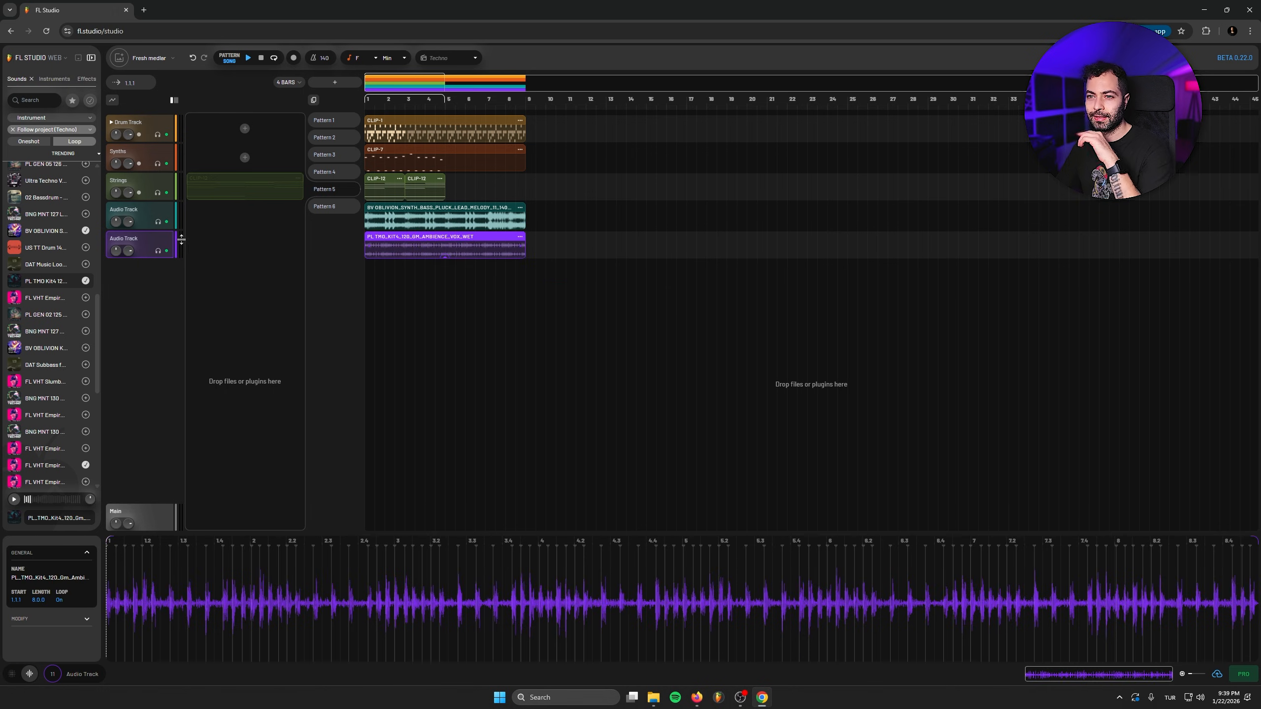
Step: Play back the arrangement with the ambience vox track and shorten its clip to one bar
left_click(142, 238)
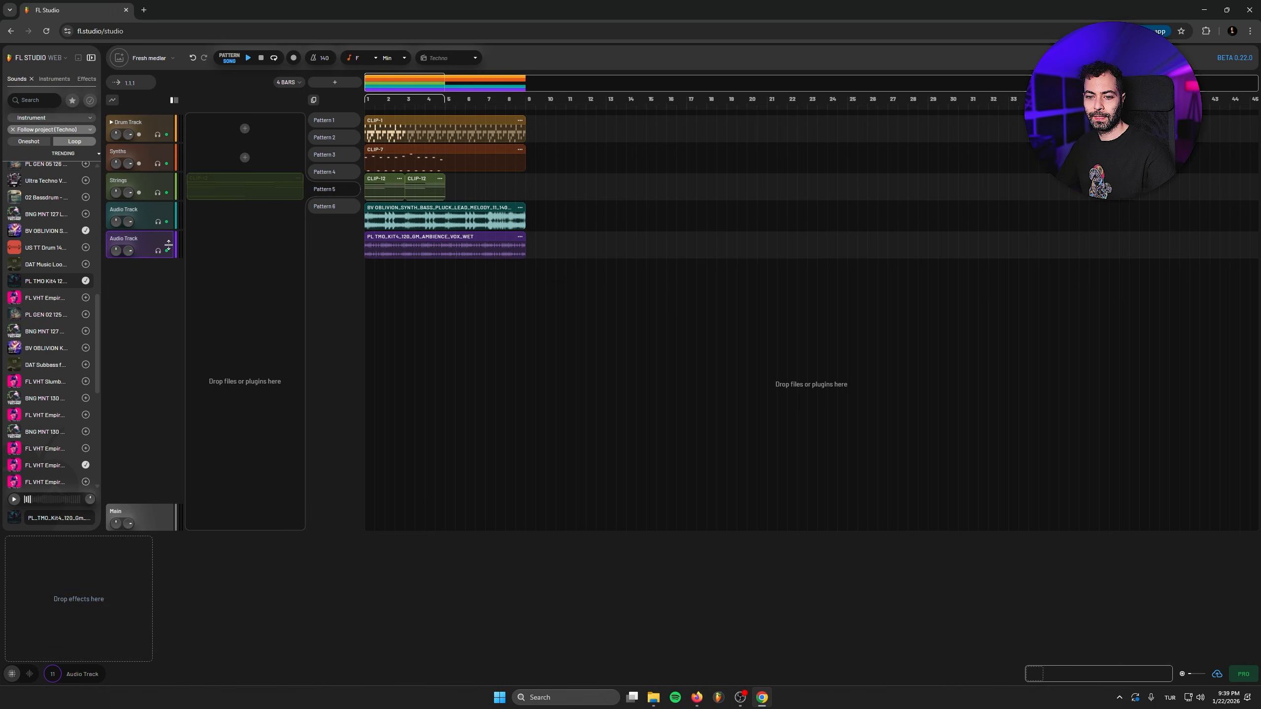
key("space")
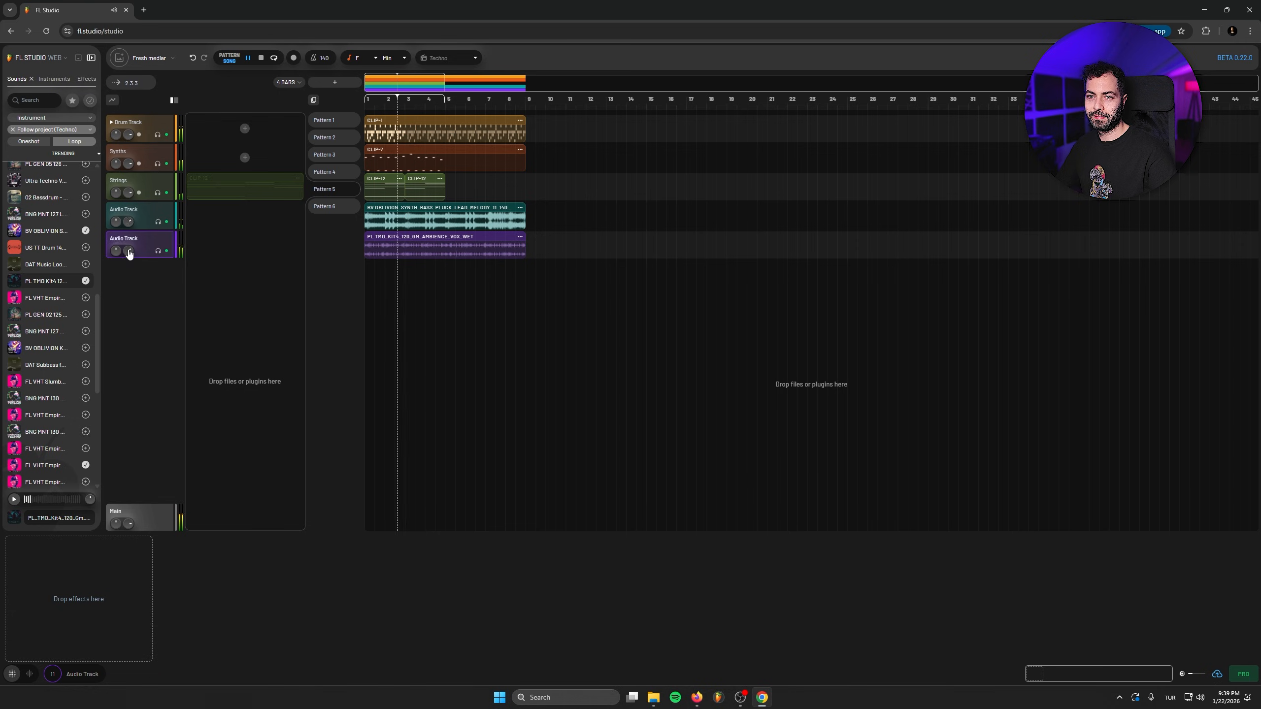
key("space")
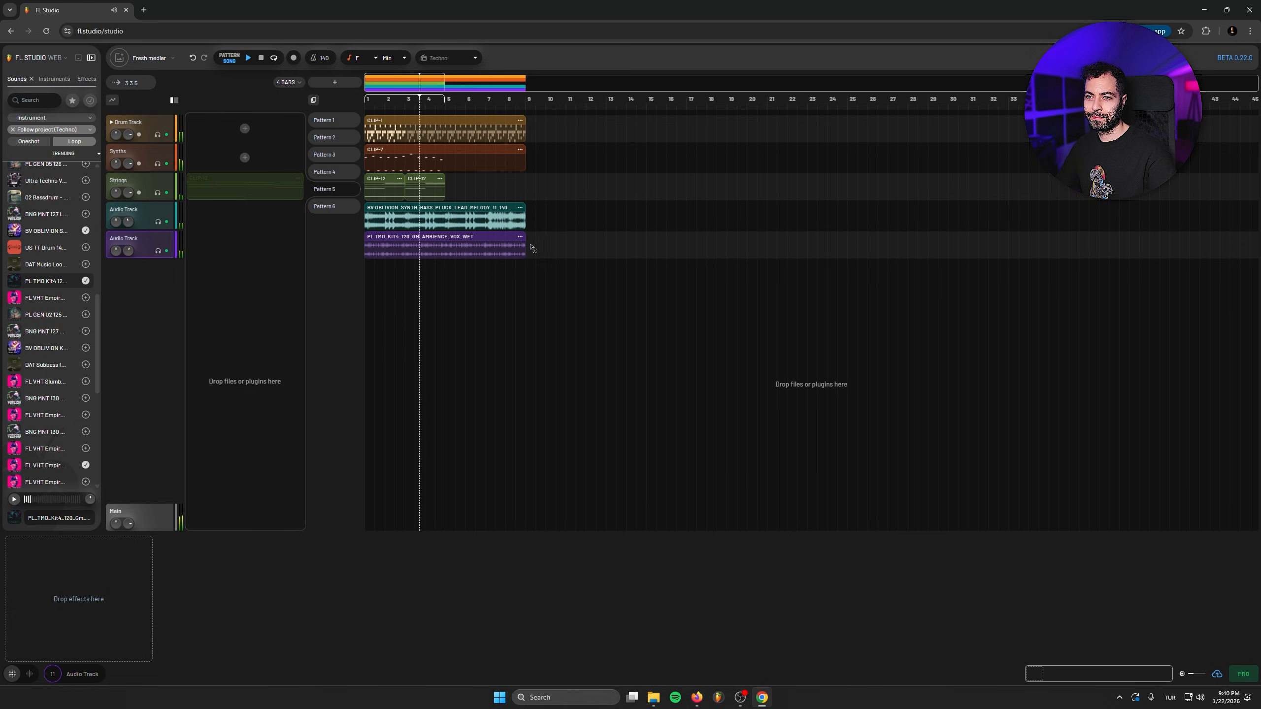
left_click_drag(525, 246, 389, 242)
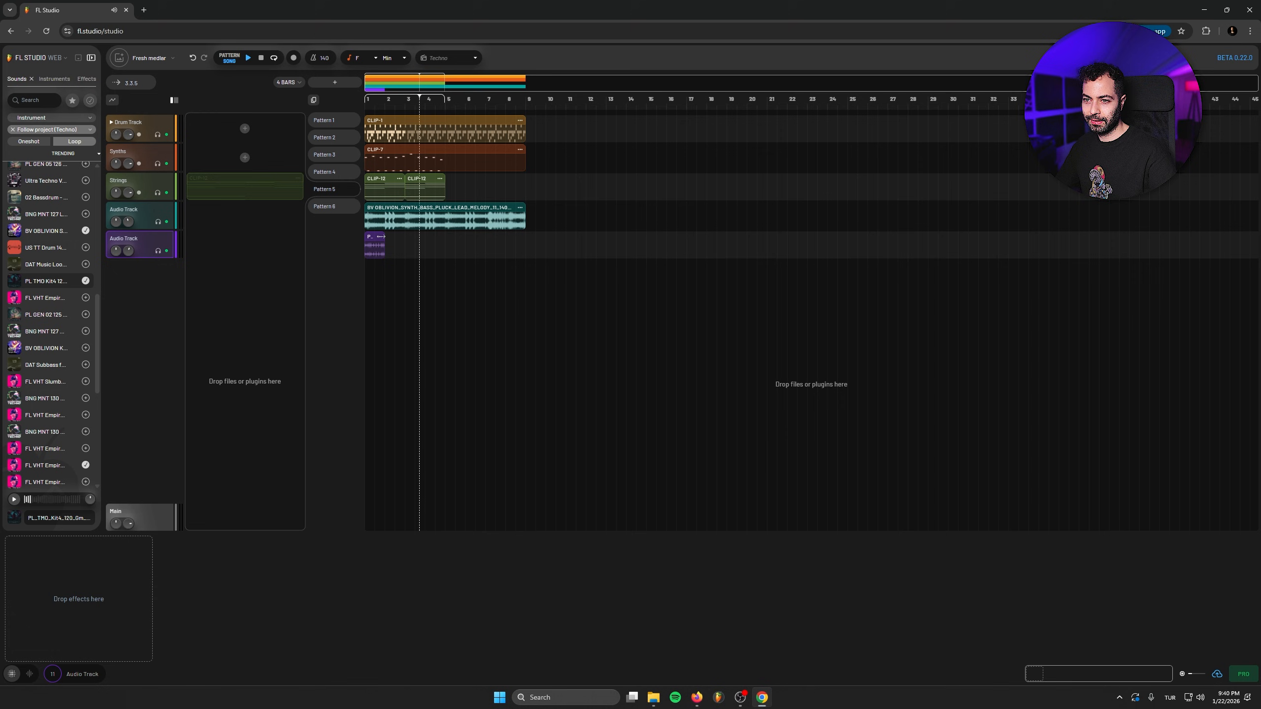
Step: Duplicate the one-bar ambience vox clip until it fills bars 1 to 4, and play back the arrangement
right_click(380, 244)
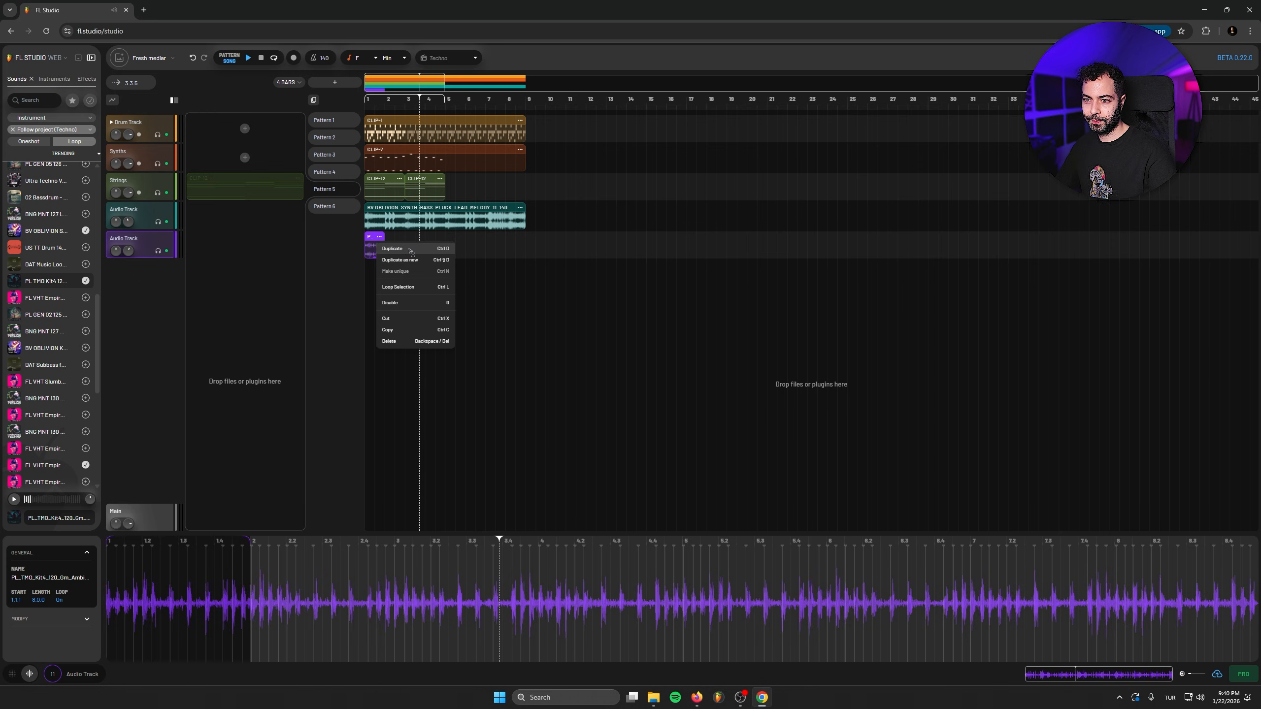
left_click(392, 248)
right_click(400, 242)
left_click(416, 247)
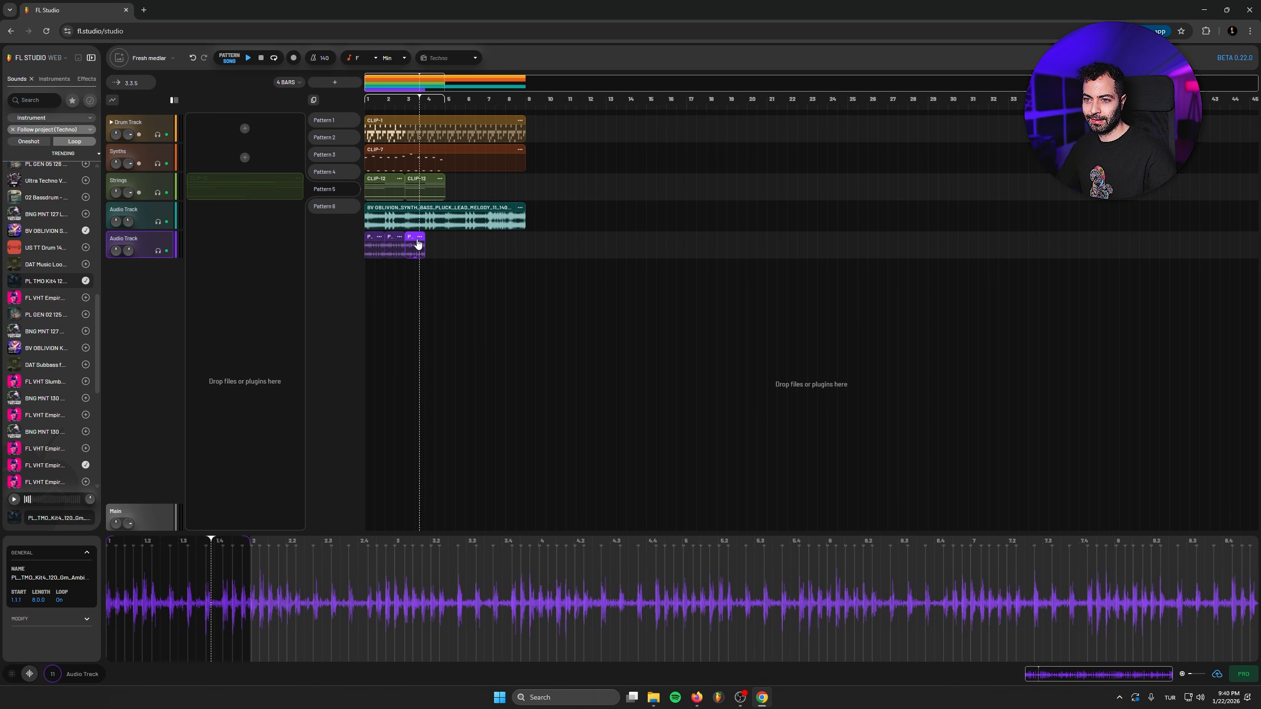
left_click(420, 238)
left_click(430, 248)
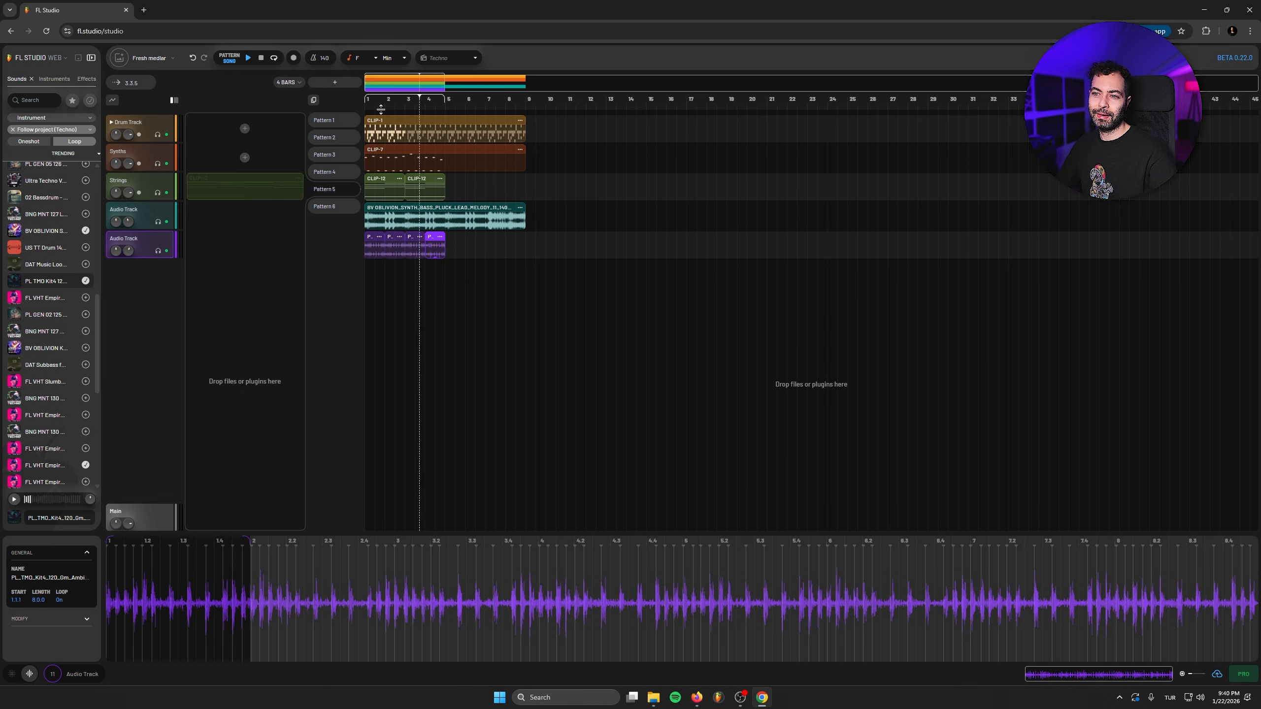
key("space")
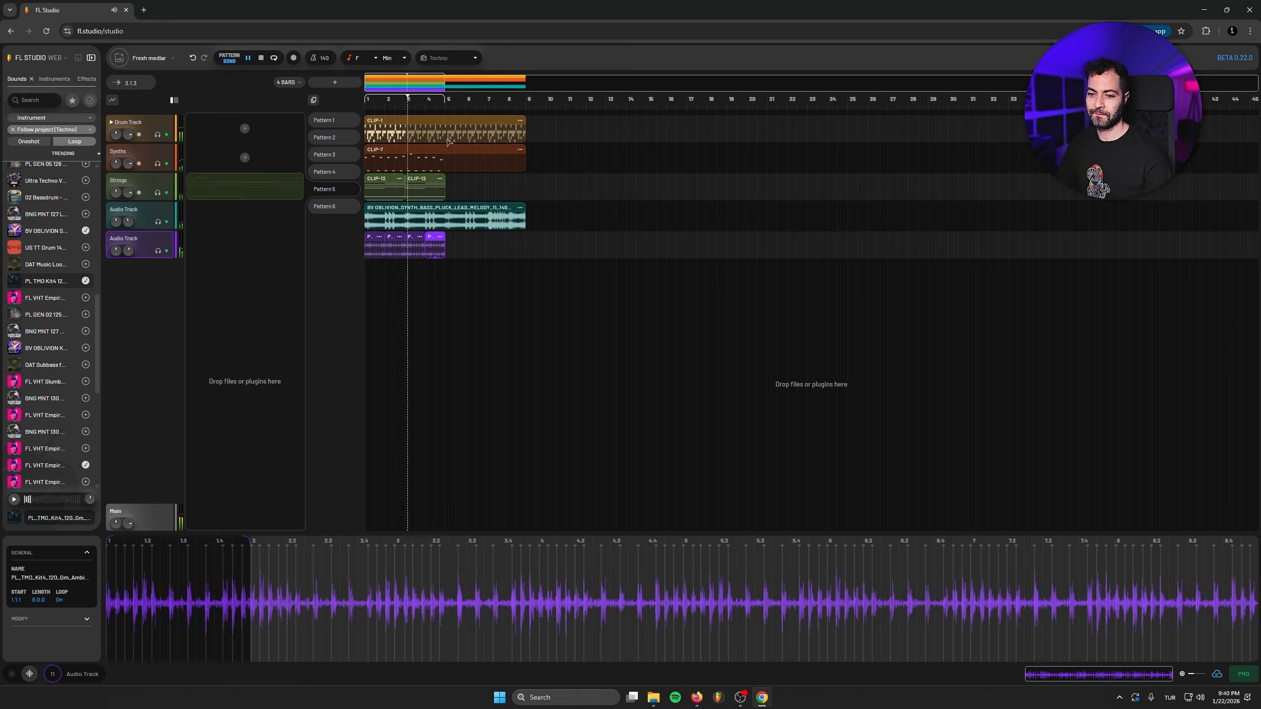
key("space")
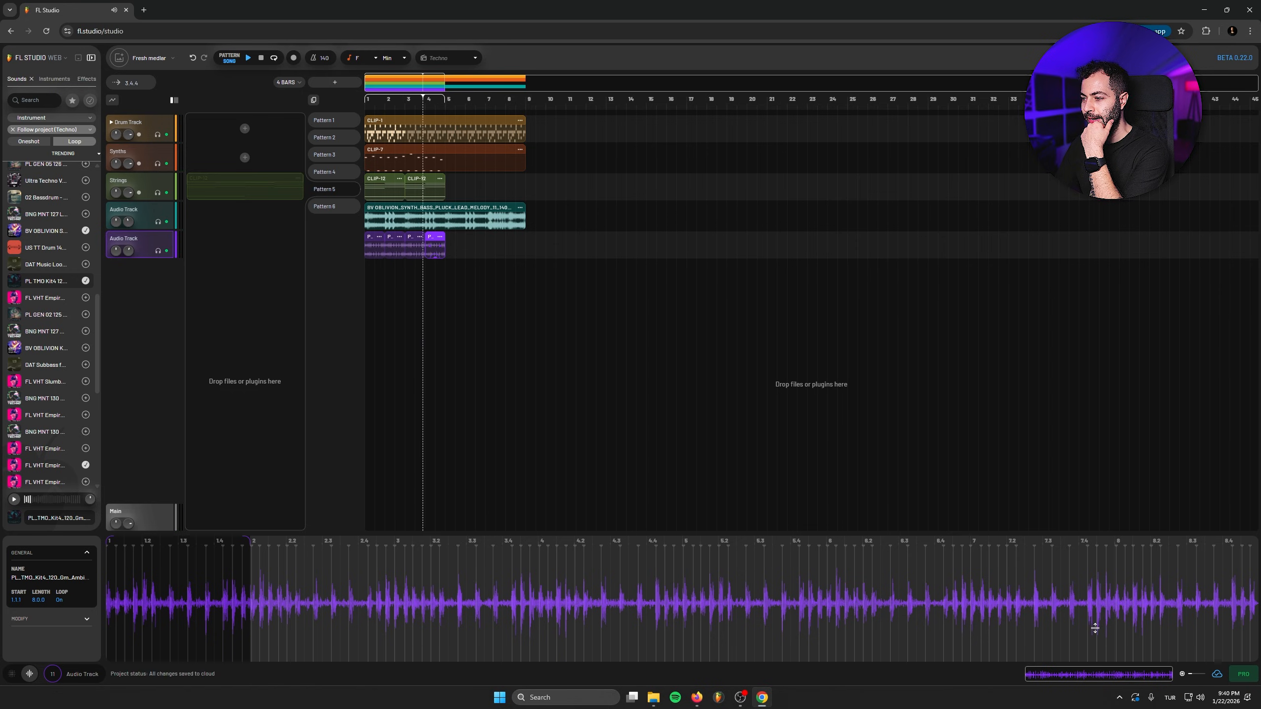
Step: Review the available mixdown download formats and close the dialog without exporting
left_click(63, 58)
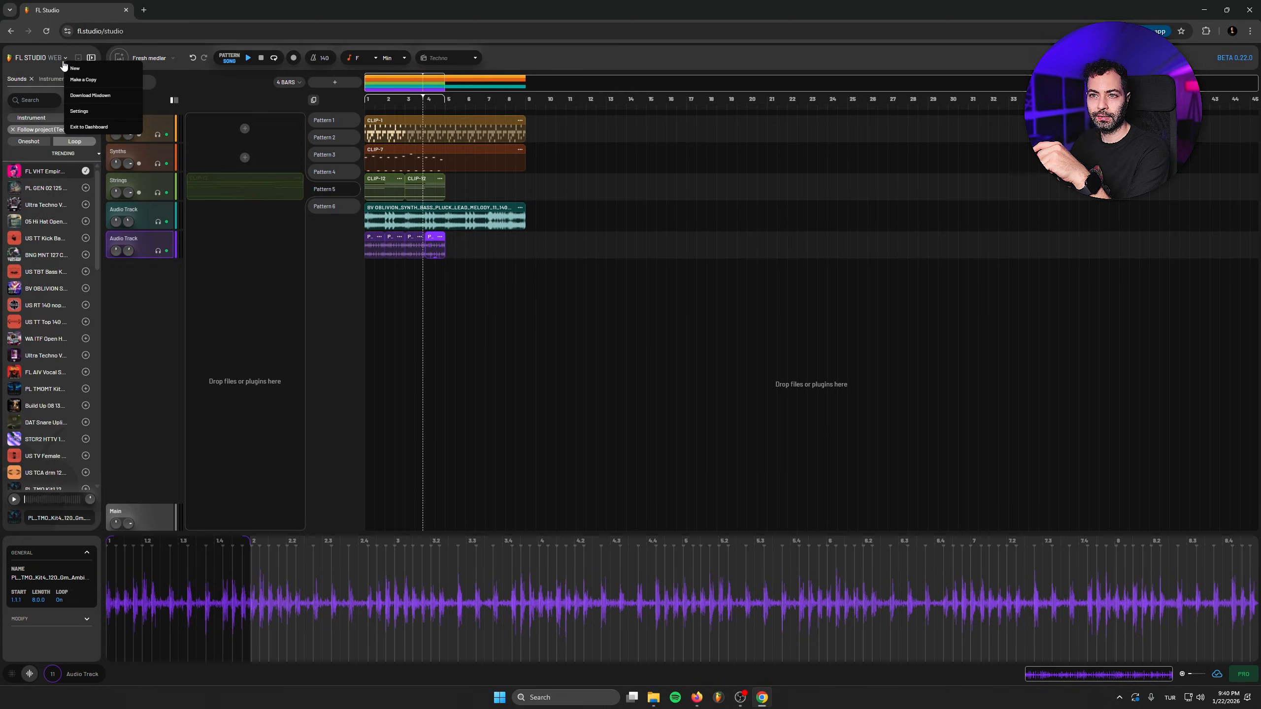
left_click(94, 97)
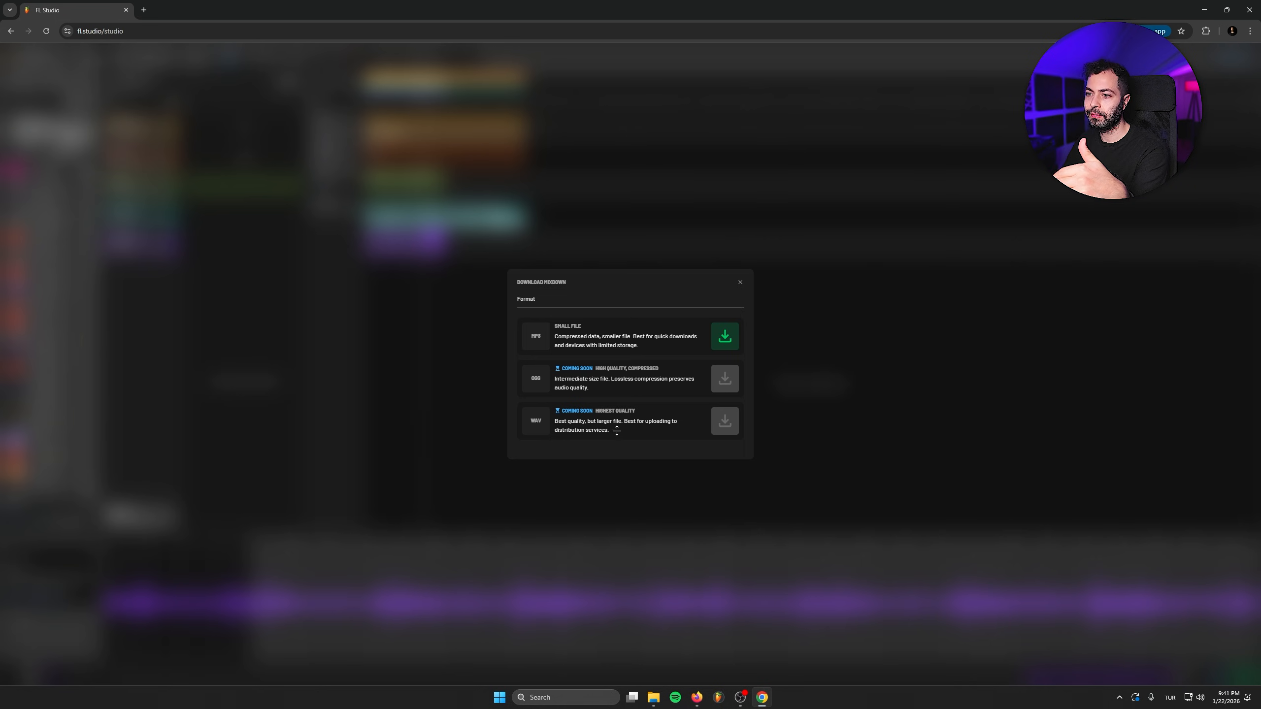
left_click(741, 284)
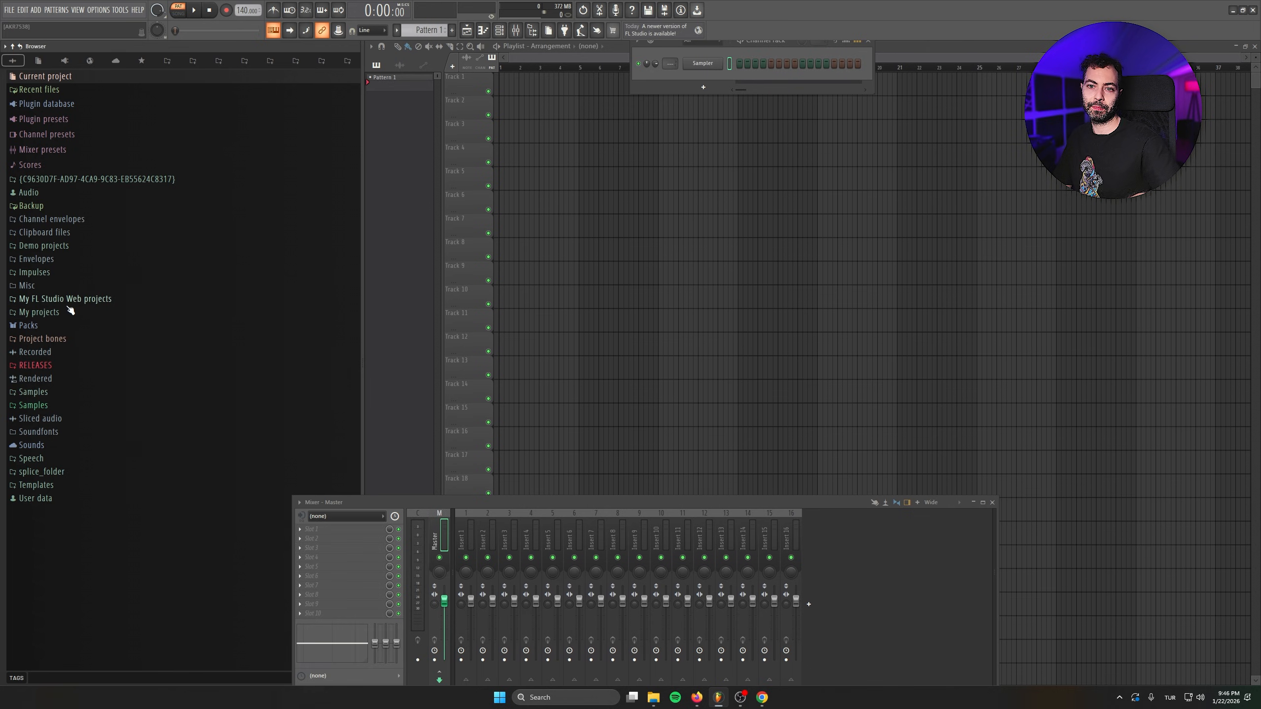
Step: Switch to the FL Studio desktop program and load the Fresh medlar project from My FL Studio Web projects
left_click(44, 300)
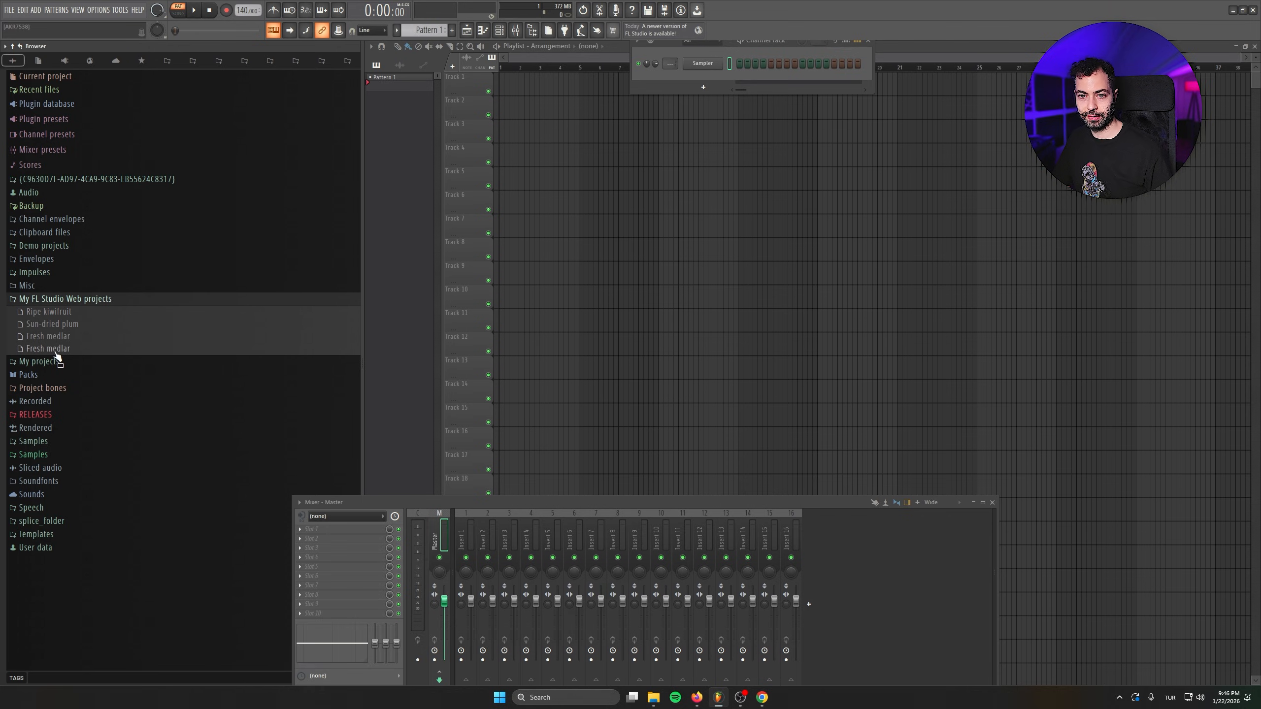
left_click_drag(57, 356, 716, 382)
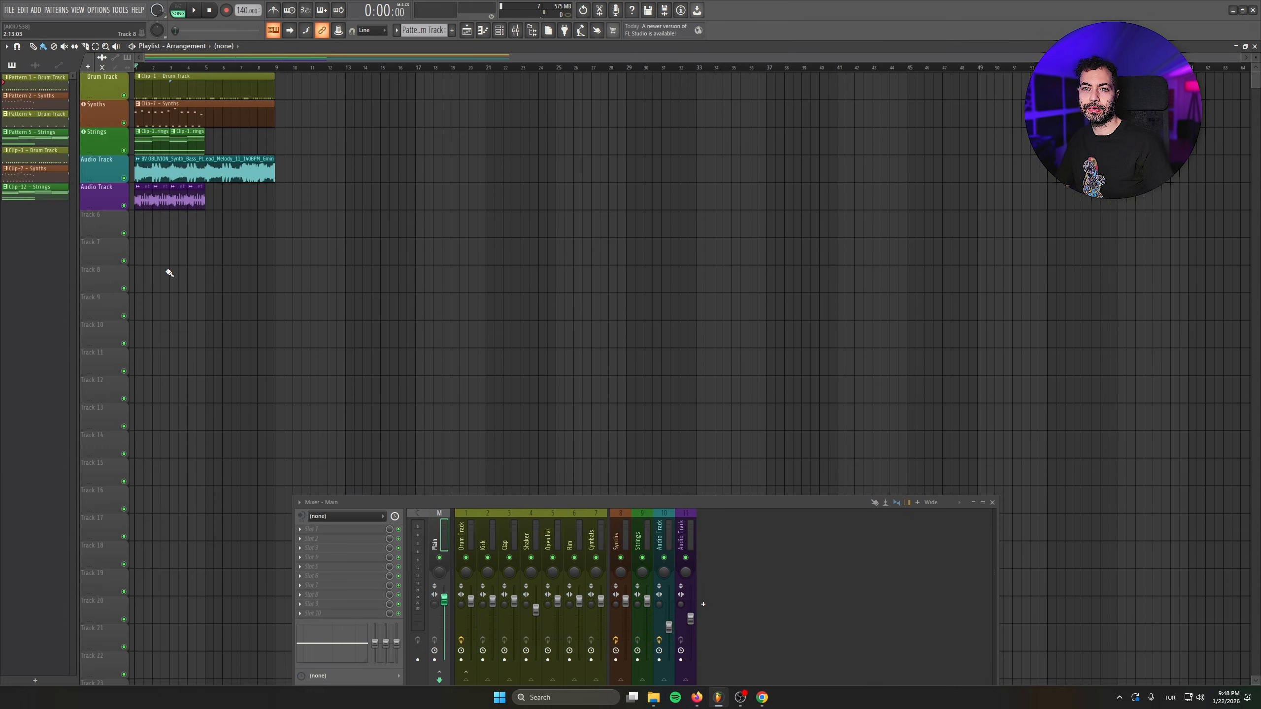
scroll(170, 273, "up", 8)
scroll(623, 425, "up", 2)
scroll(447, 318, "up", 2)
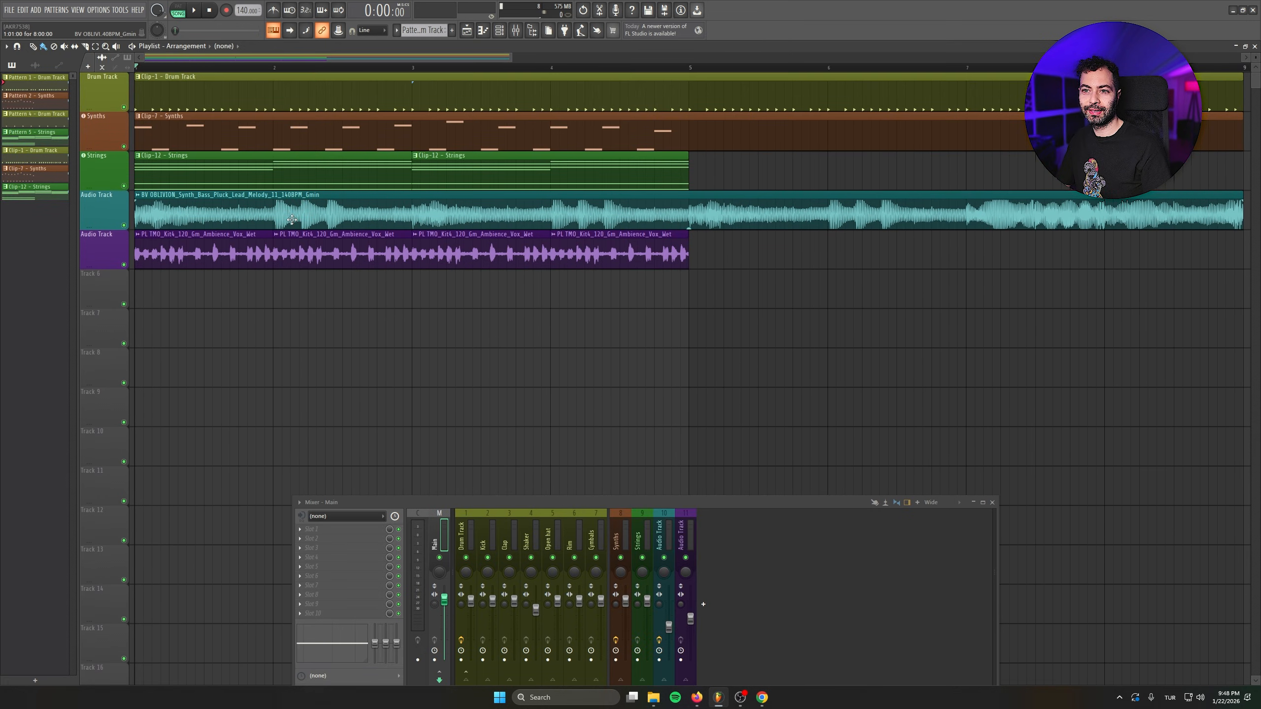
Step: During playback, shorten the Drum Track and Synths clips to four bars and duplicate them with the Strings clips into bars 5 to 8
key("space")
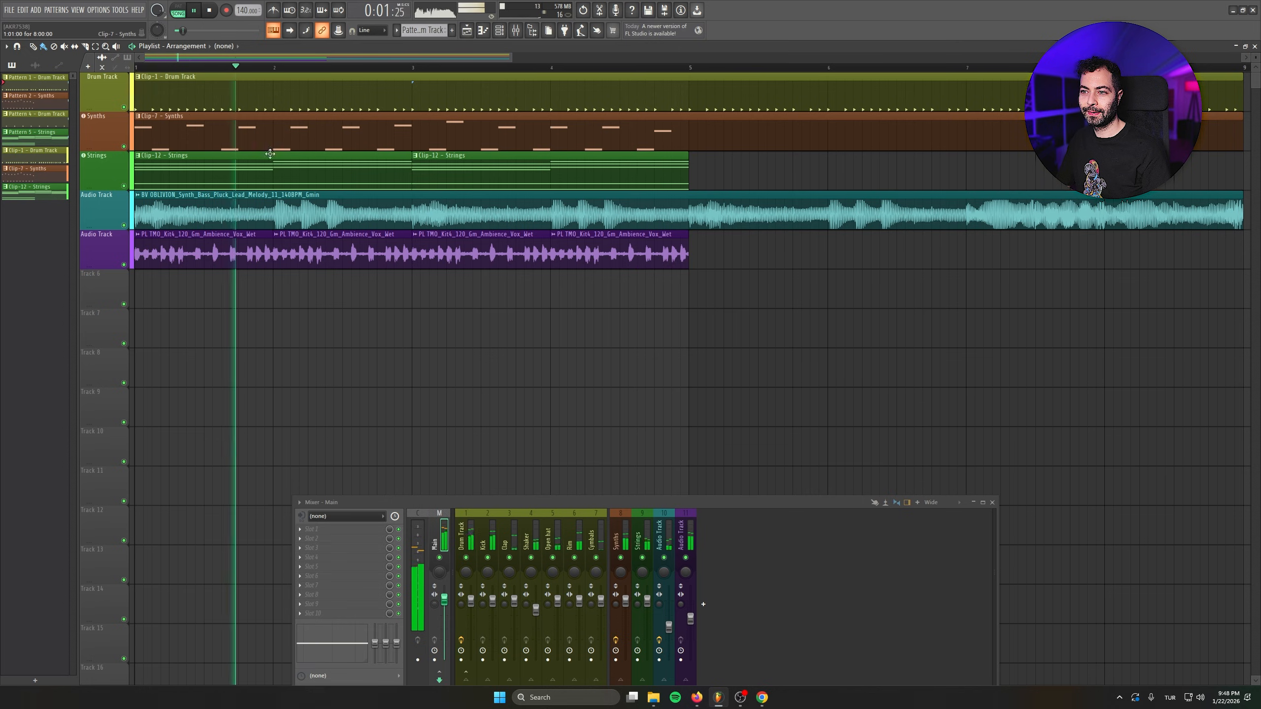
scroll(390, 323, "down", 3)
scroll(390, 323, "down", 2)
left_click_drag(505, 95, 321, 95)
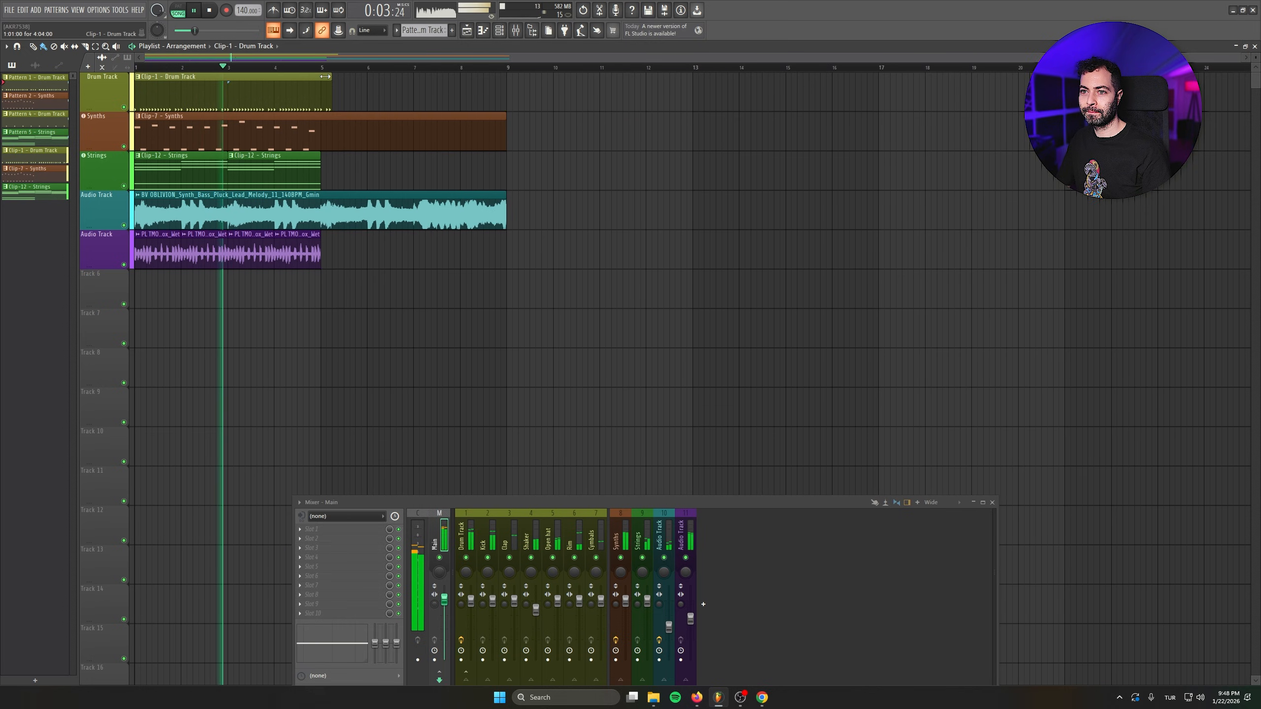
left_click_drag(505, 130, 321, 130)
left_click_drag(133, 72, 366, 152)
key("ctrl+b")
Step: Duplicate the ambience vox clips into bars 5 to 8, clear the selection and stop playback
left_click_drag(167, 259, 161, 259)
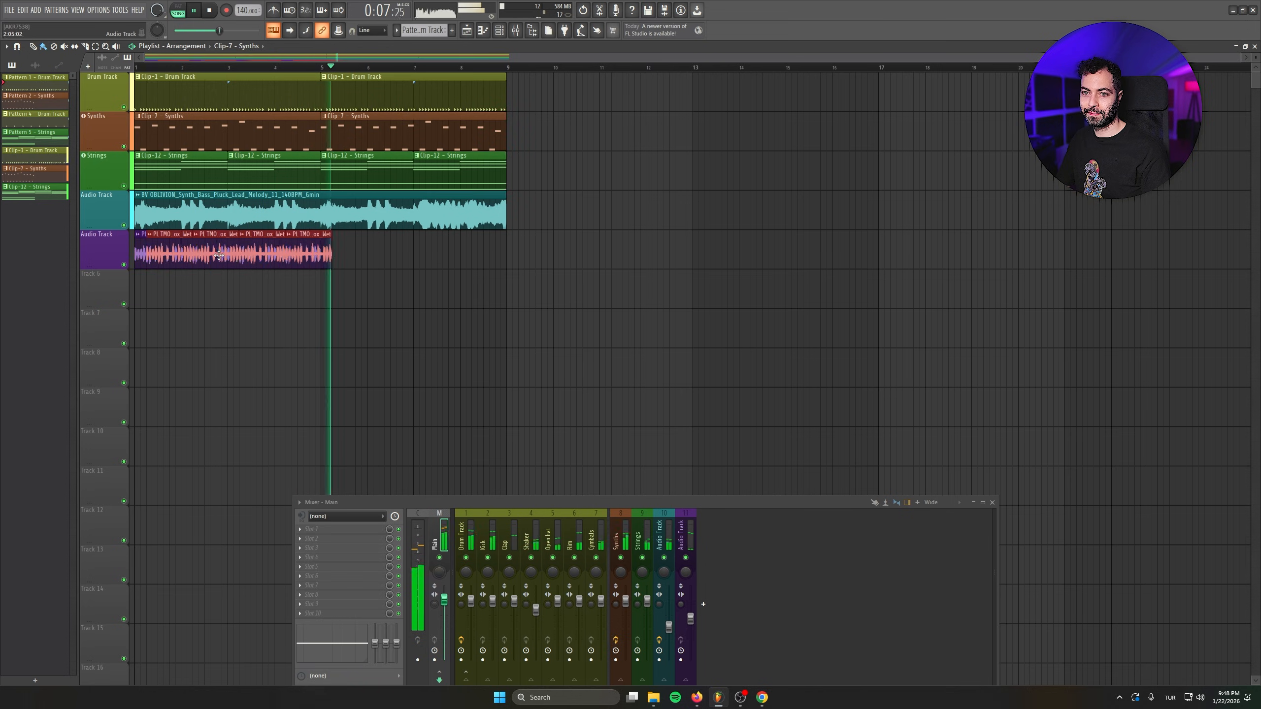
key("ctrl+b")
left_click(638, 305)
right_click(639, 305)
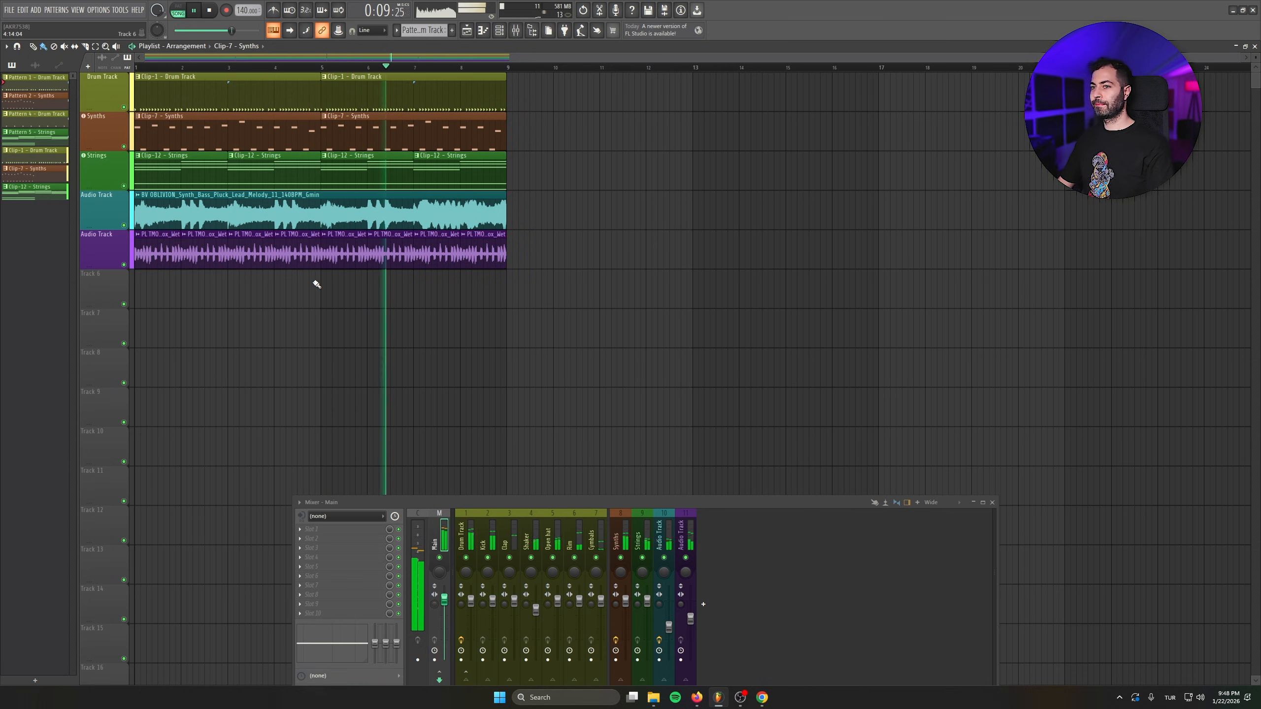
key("space")
Step: Set the BV OBLIVION synth loop's time-stretching pitch shift to -200 cents and close its channel settings
double_click(331, 197)
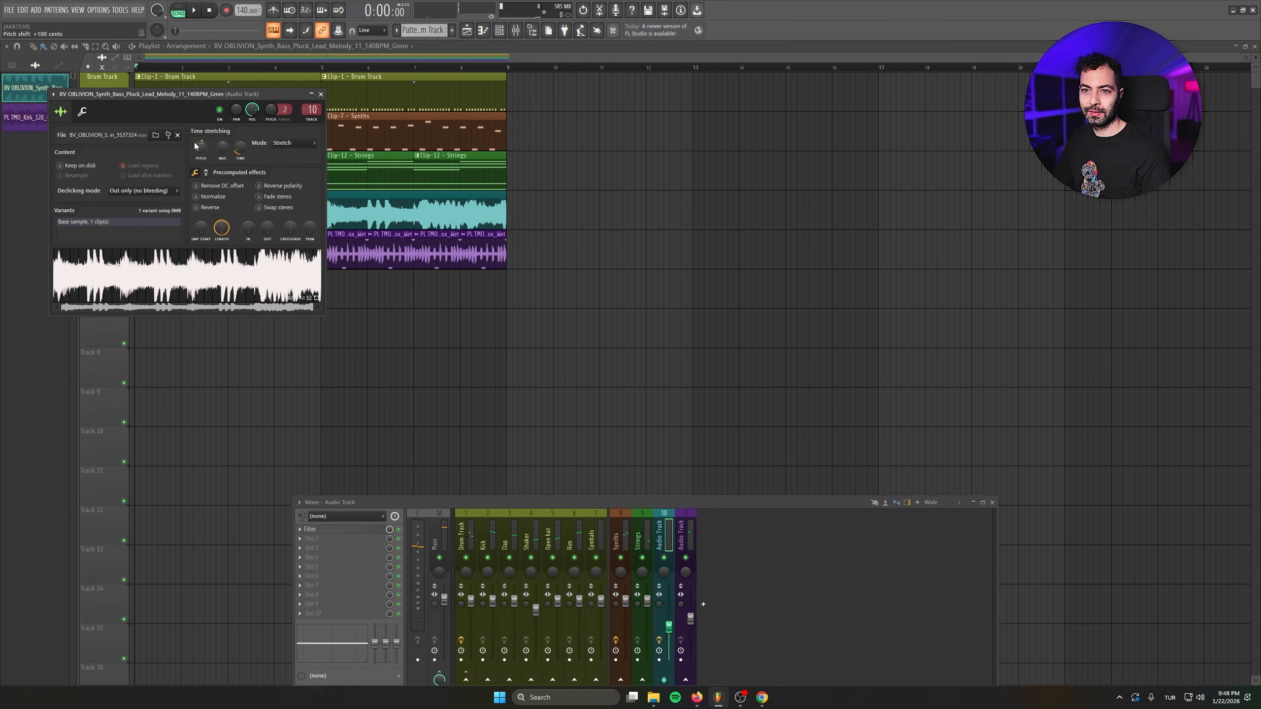
left_click_drag(229, 94, 352, 231)
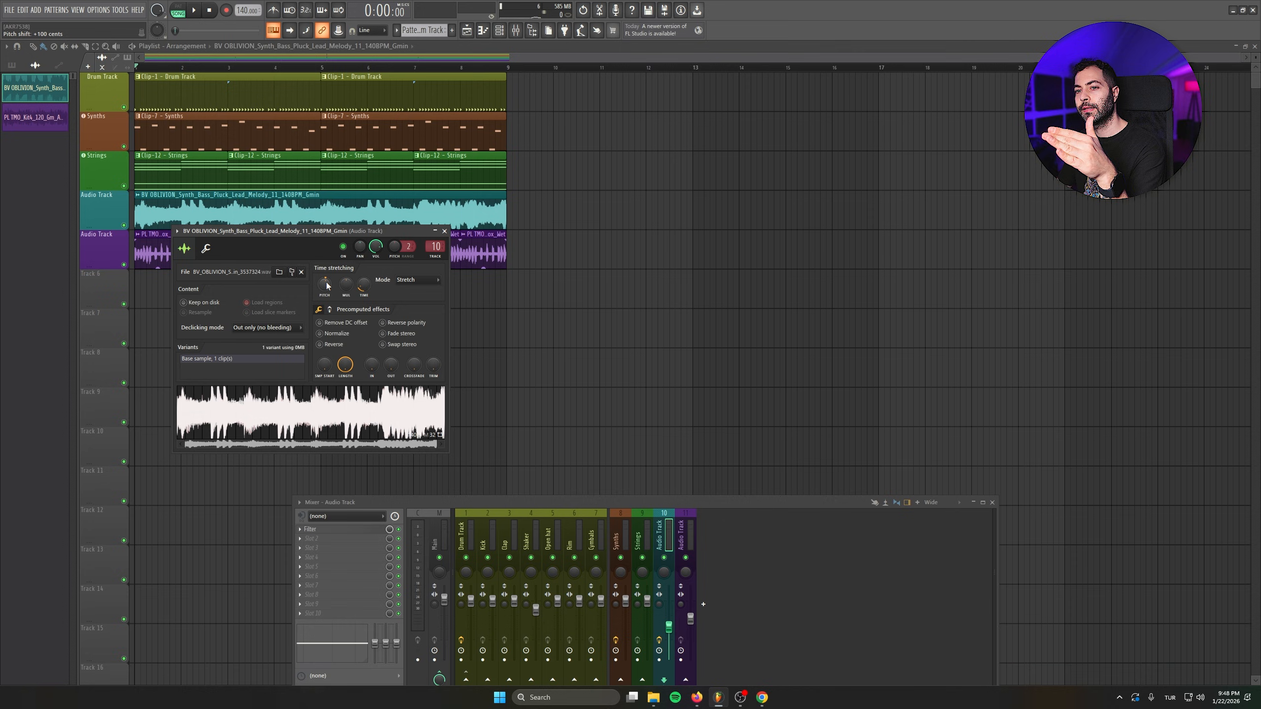
left_click_drag(326, 285, 326, 295)
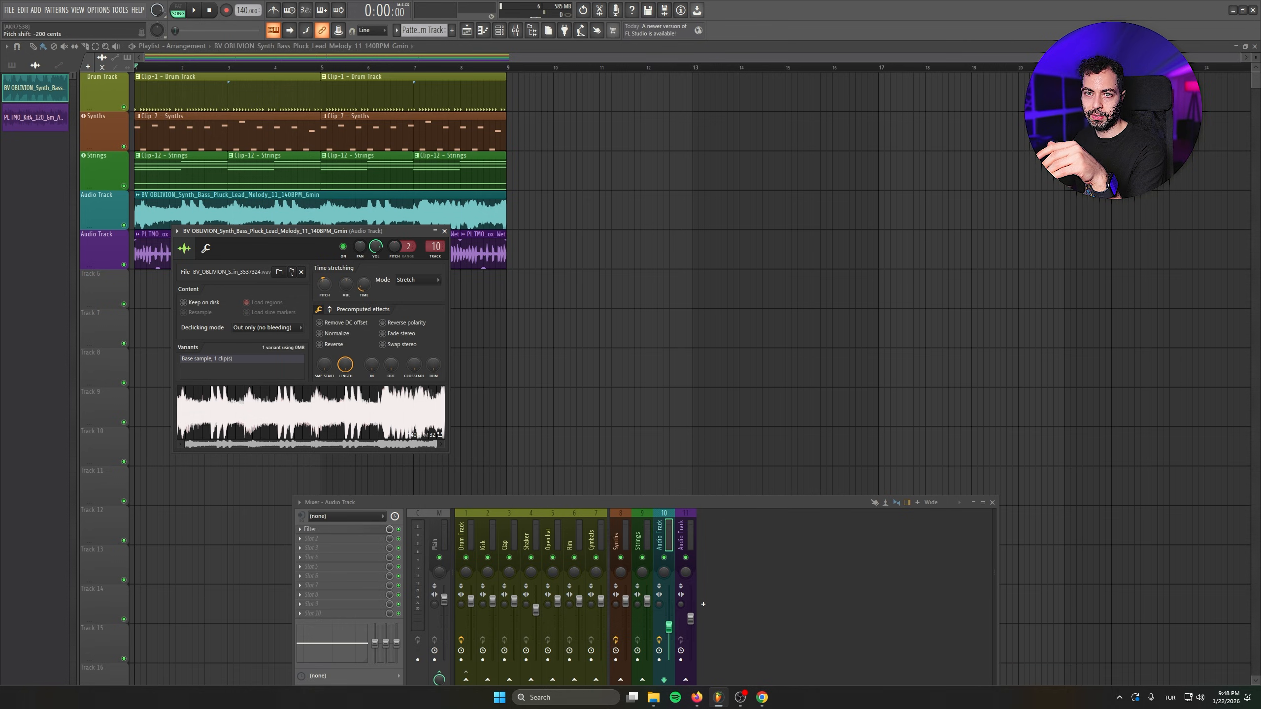
left_click(444, 231)
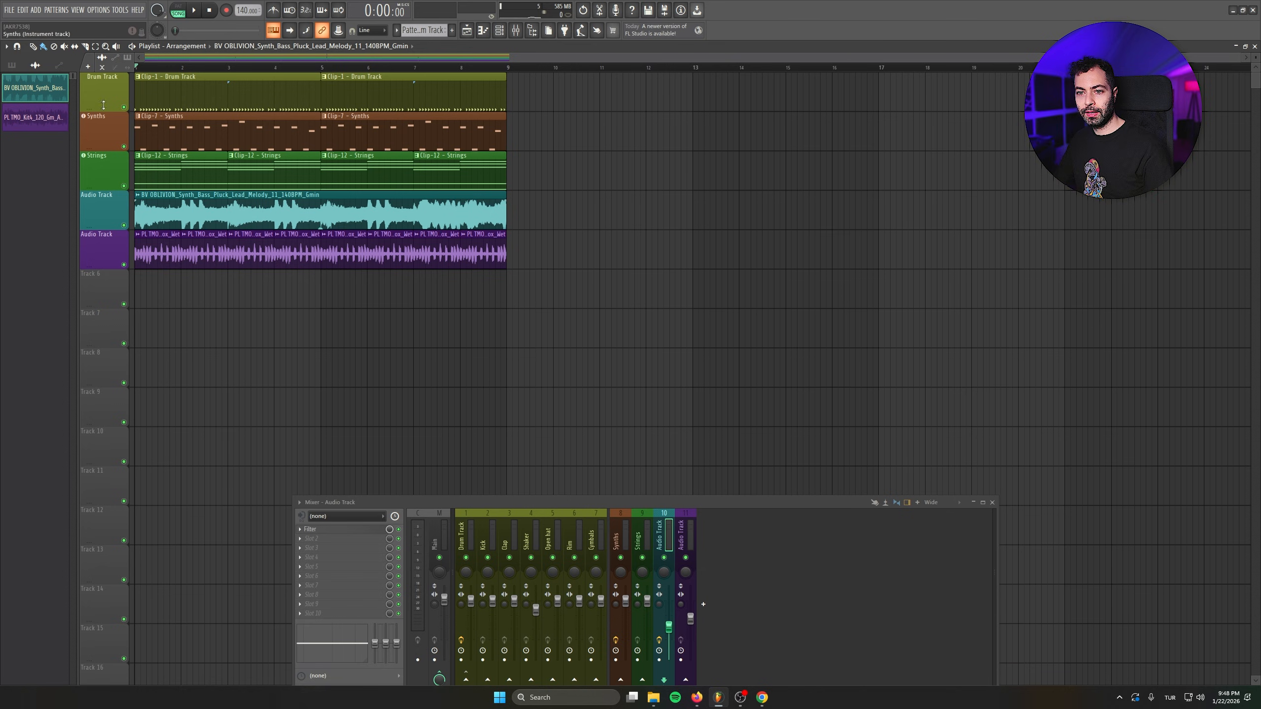
Step: Set the ambience vox loop's time-stretching pitch shift to -200 cents and close its channel settings
double_click(152, 244)
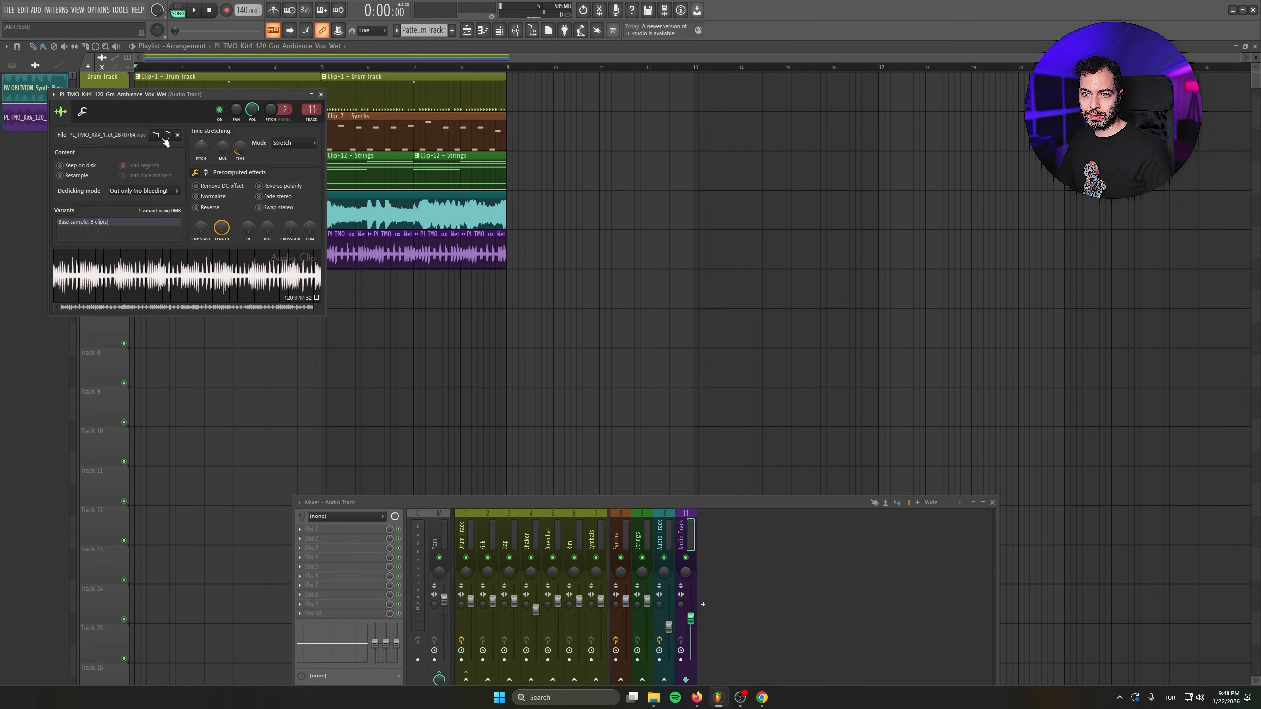
left_click_drag(200, 147, 200, 153)
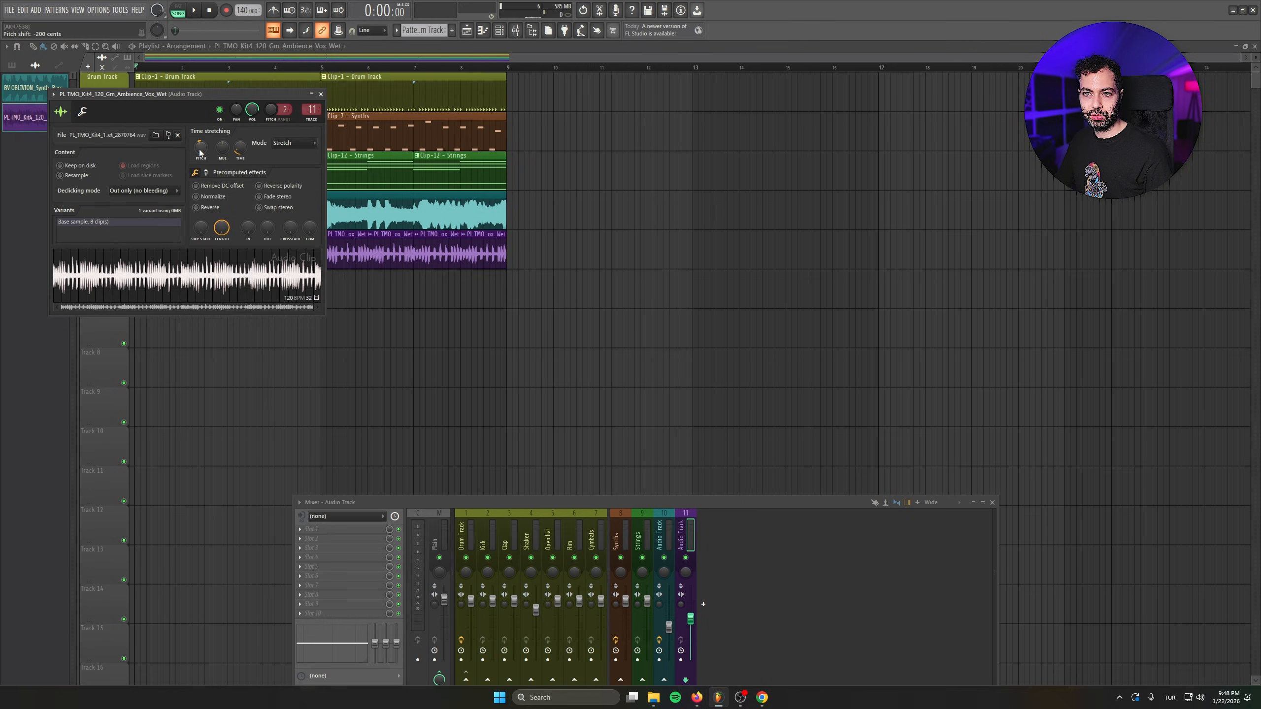
left_click(741, 698)
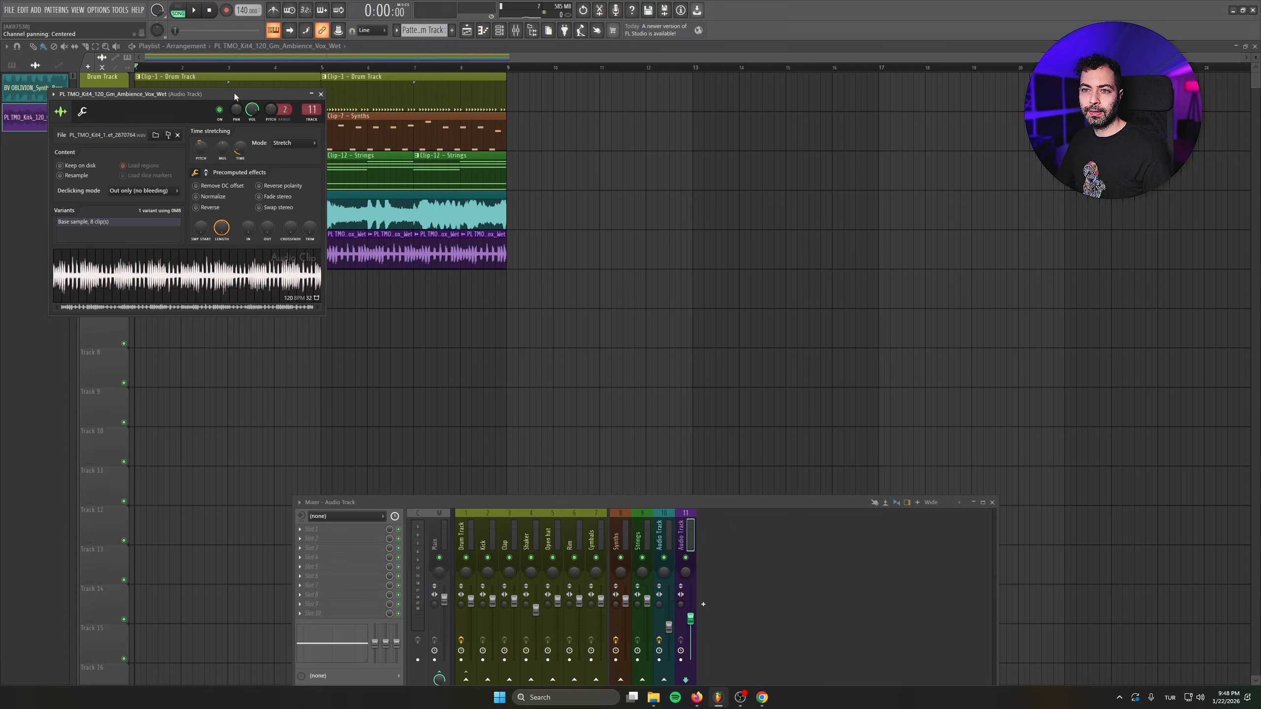
left_click_drag(234, 93, 314, 242)
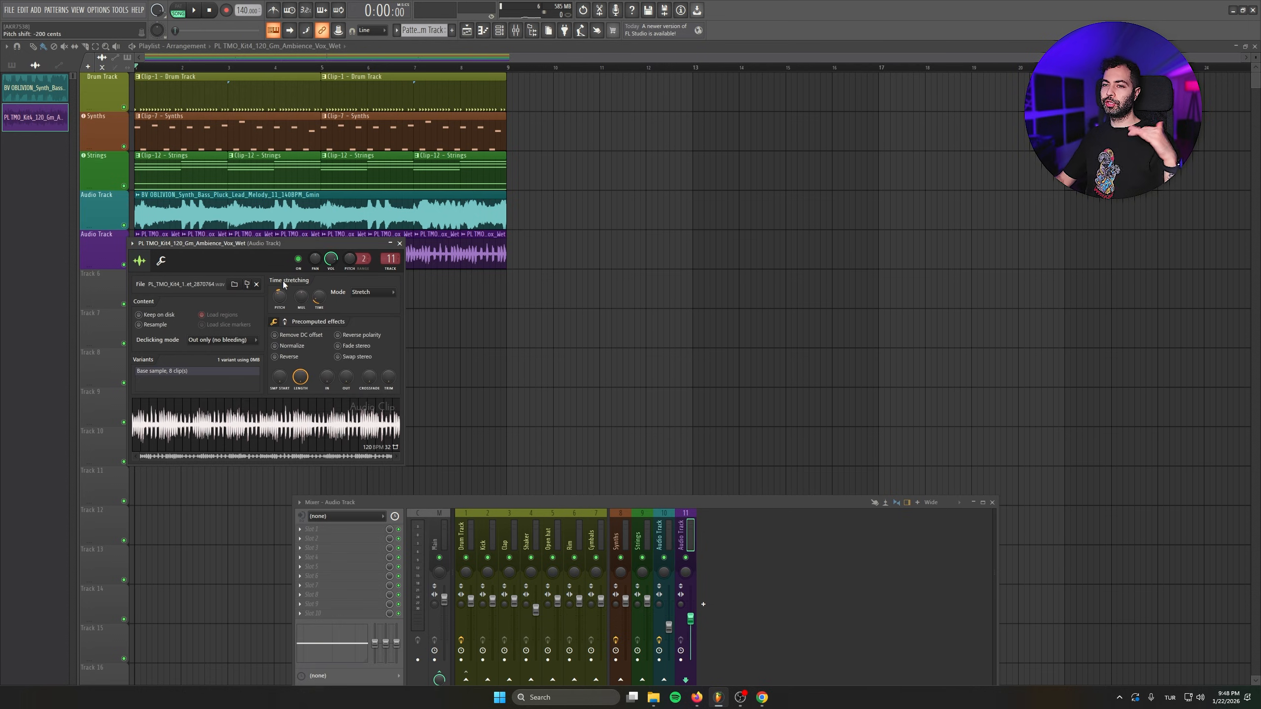
key("Escape")
Step: Listen to the arrangement, inspect the drum clip's kick channel and notes, audition the drum pattern, and return to the playlist
key("space")
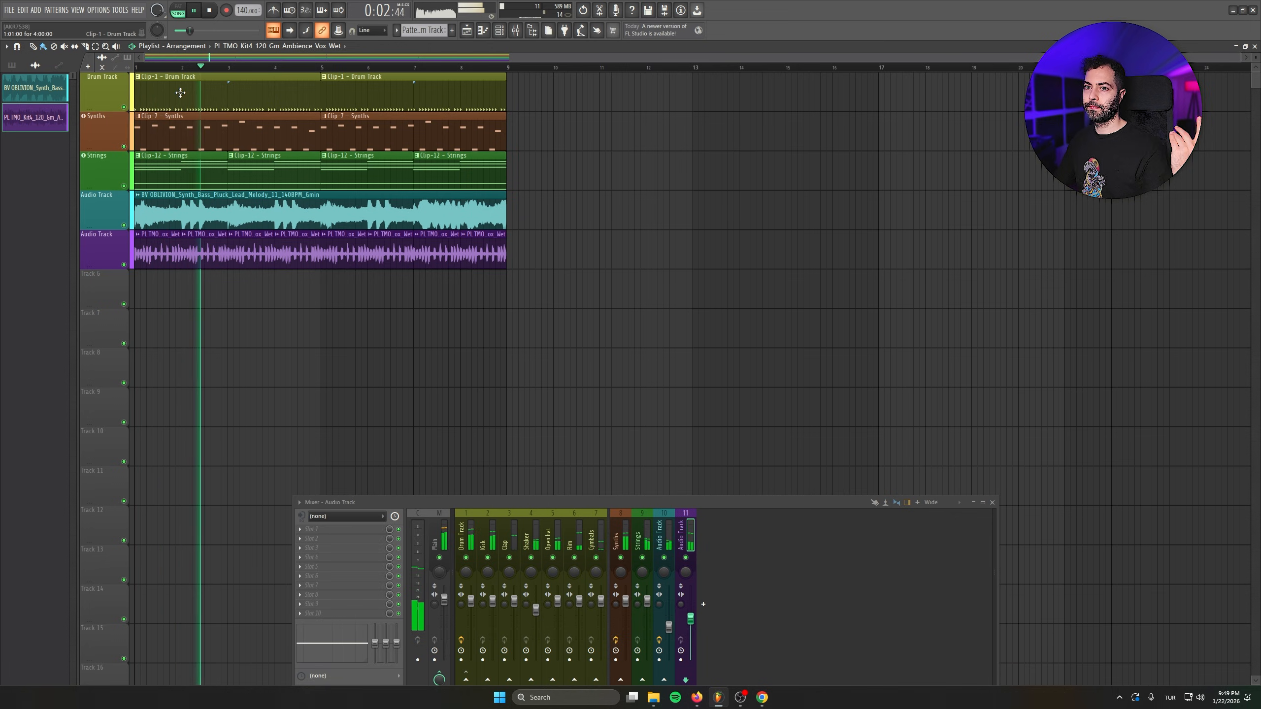
key("F7")
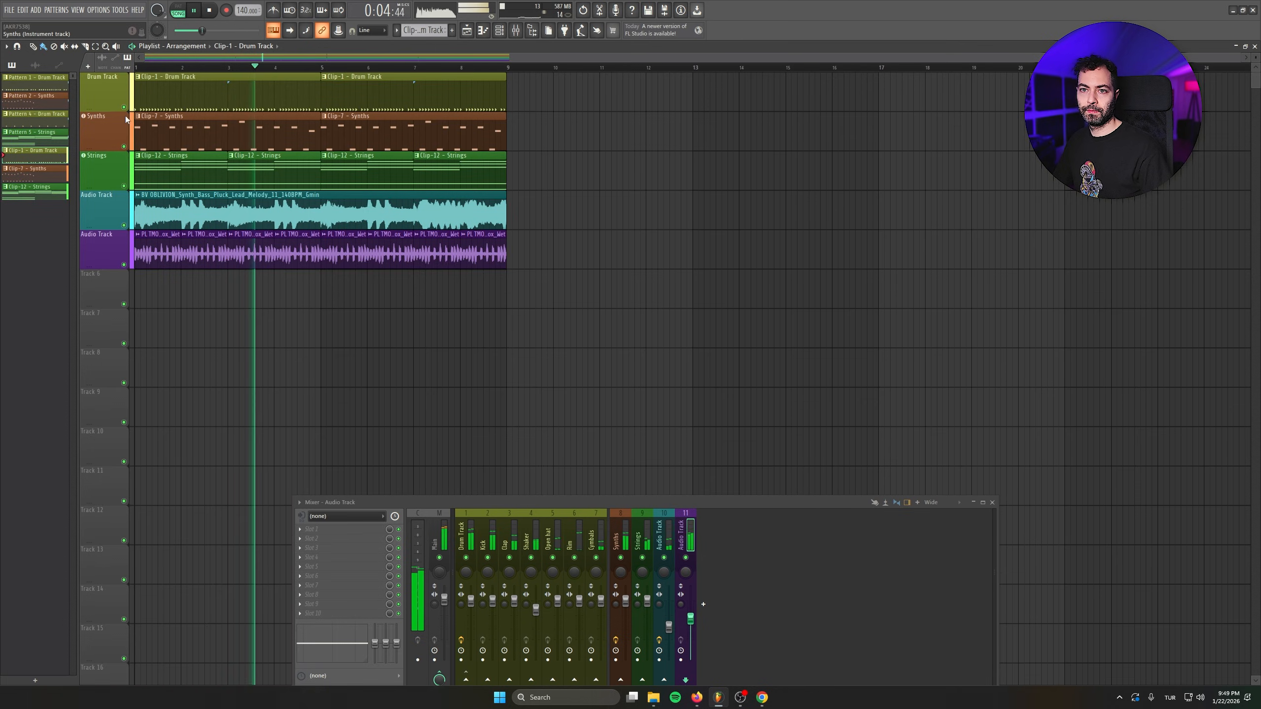
key("F7")
key("space")
double_click(17, 319)
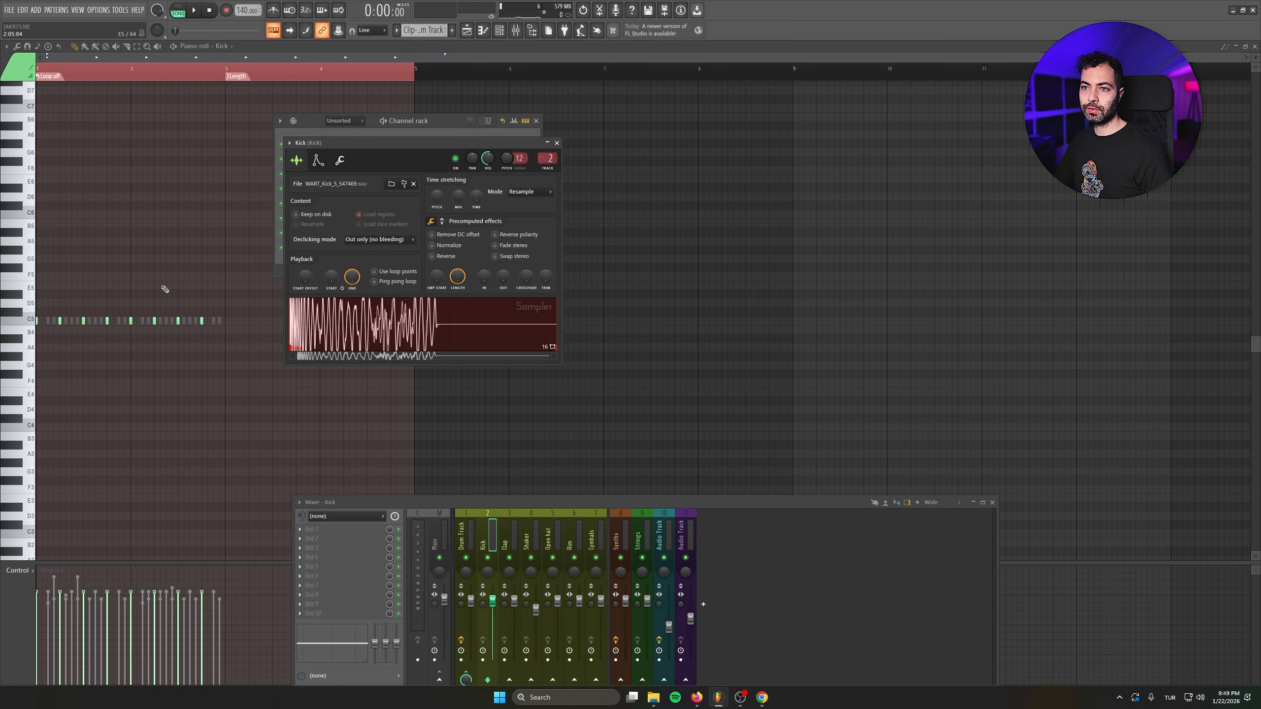
left_click_drag(333, 140, 580, 154)
key("space")
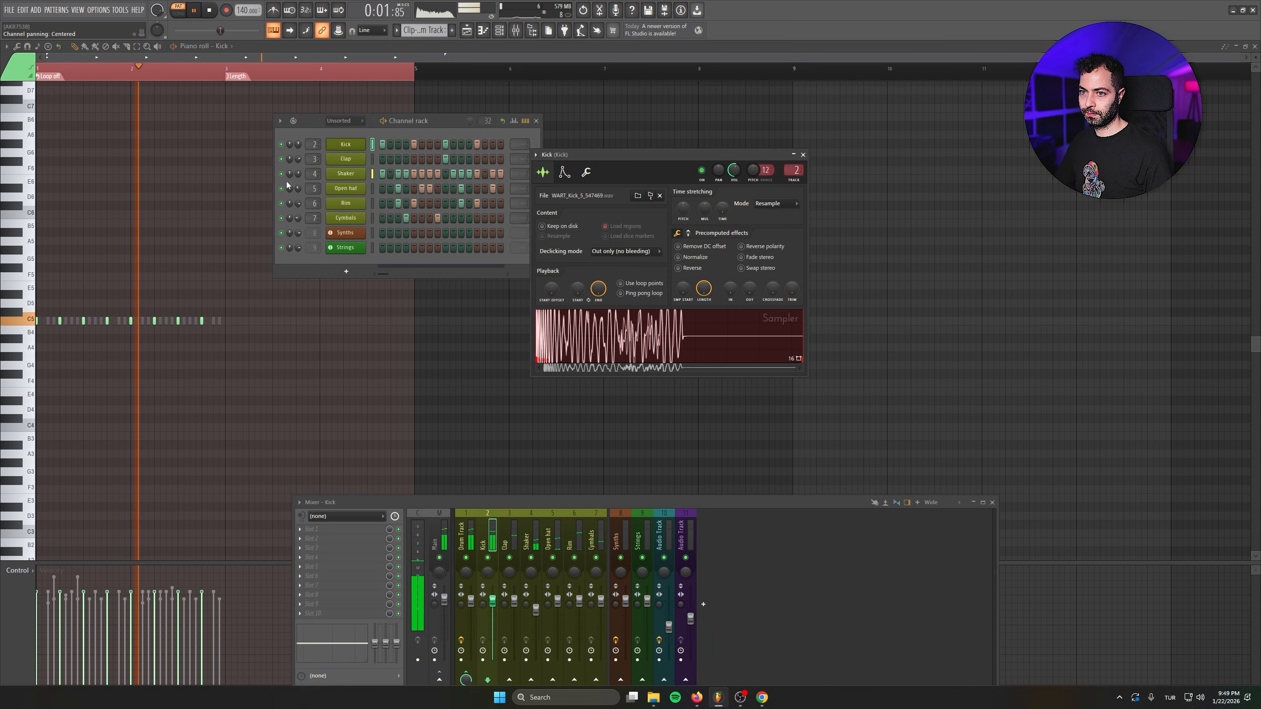
left_click(803, 154)
key("space")
key("F5")
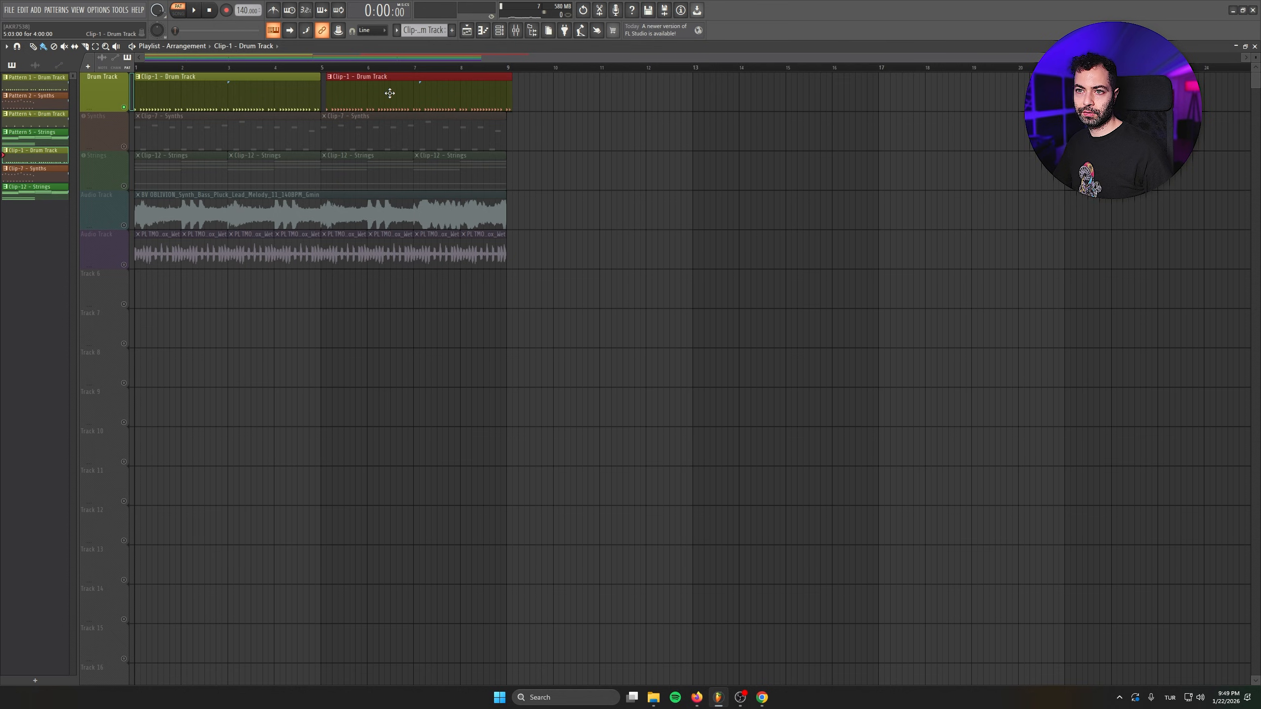
Step: Split the Drum Track clip pattern by channel and insert an empty playlist track beneath the drum track
right_click(45, 151)
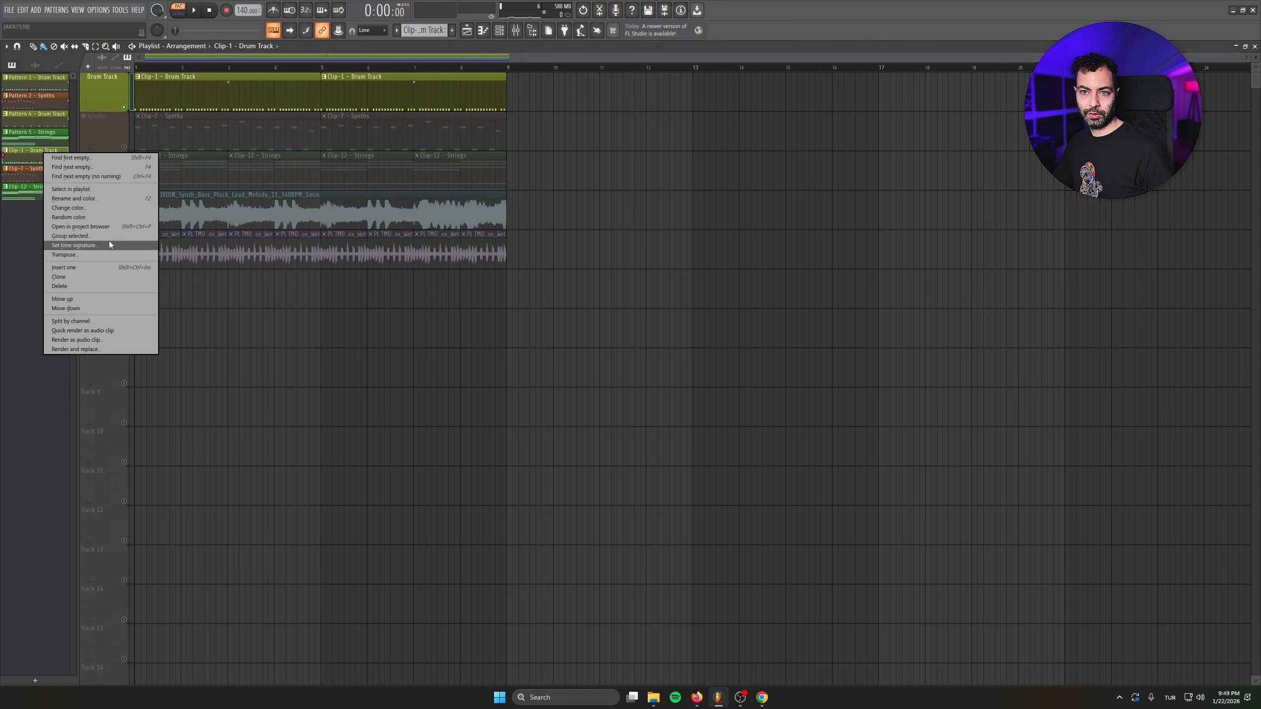
left_click(104, 321)
right_click(113, 114)
right_click(97, 114)
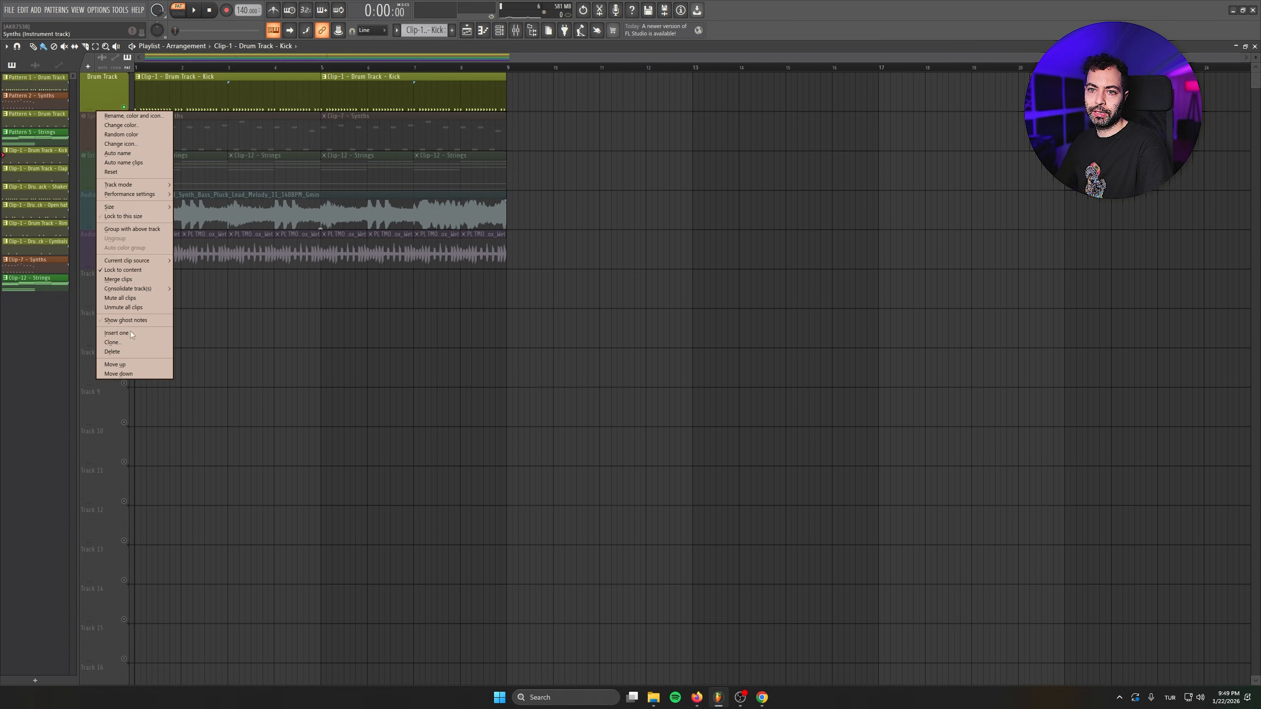
left_click(134, 334)
Step: Insert further playlist tracks and spread the Kick, Cymbals, Rim, Open hat, Shaker and Clap clips onto separate tracks
left_click_drag(160, 81, 154, 125)
right_click(113, 113)
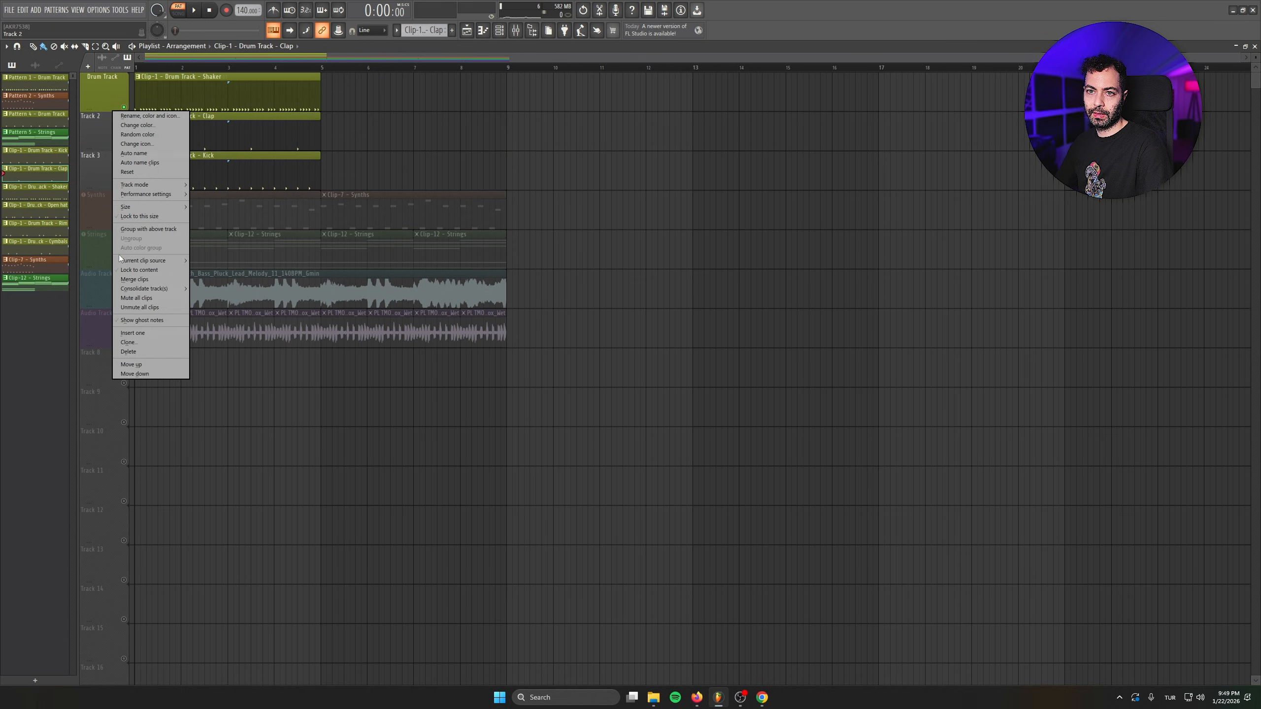
left_click(133, 334)
right_click(114, 113)
mouse_move(164, 85)
left_mouse_down()
mouse_move(156, 141)
mouse_move(145, 102)
left_mouse_up()
left_click(133, 333)
right_click(95, 113)
left_click(119, 333)
right_click(102, 113)
left_click(122, 334)
right_click(120, 114)
left_click(143, 351)
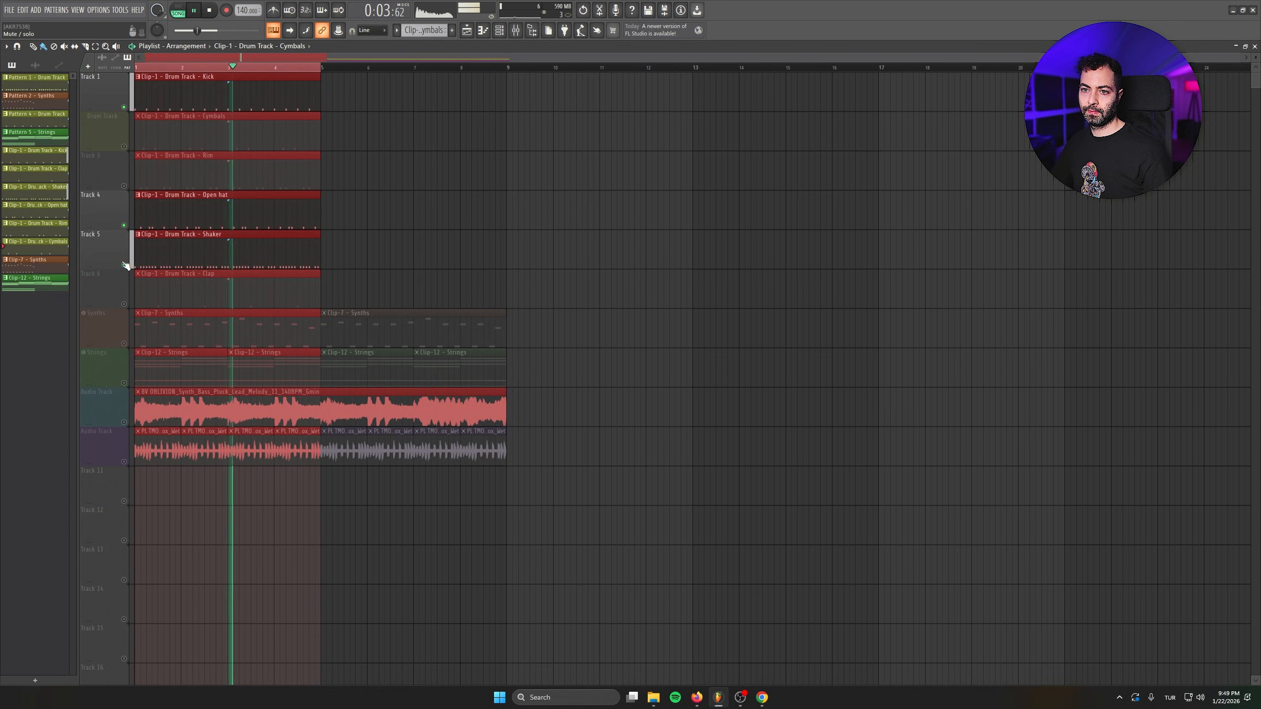
Step: Unmute the Clap, Rim and Synths tracks while the drum parts loop
left_click(124, 304)
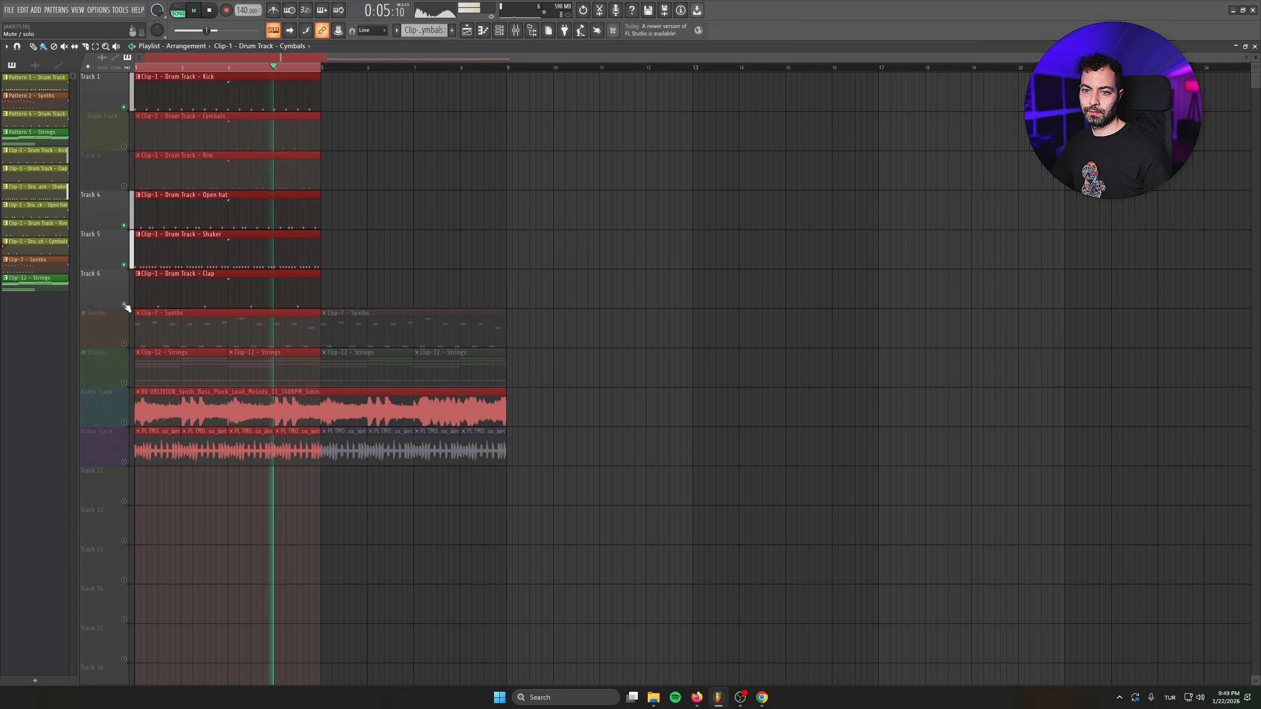
left_click(124, 186)
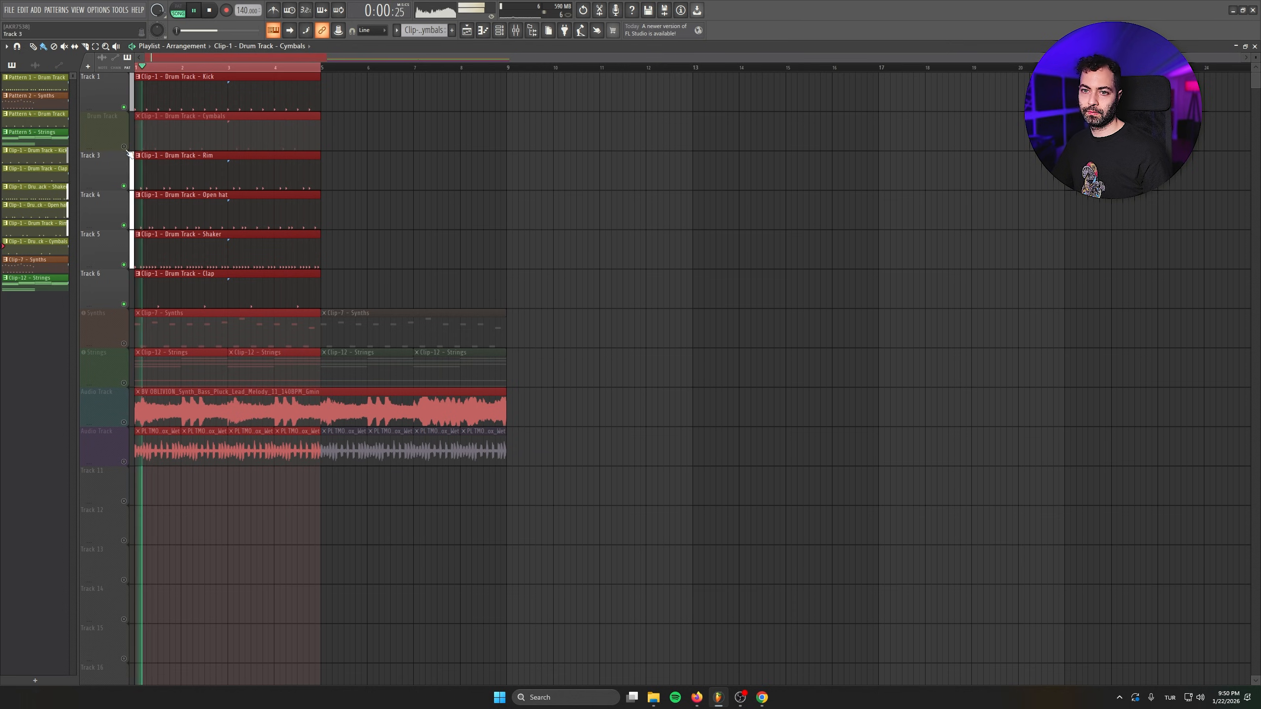
left_click(124, 344)
Step: Duplicate the separated drum clips into bars 5 to 8 and extend the playback loop over all eight bars
left_click_drag(381, 105, 173, 286)
left_click_drag(177, 274, 361, 272)
left_click(603, 238)
right_click(603, 239)
left_click_drag(502, 67, 510, 71)
left_click(423, 327)
key("space")
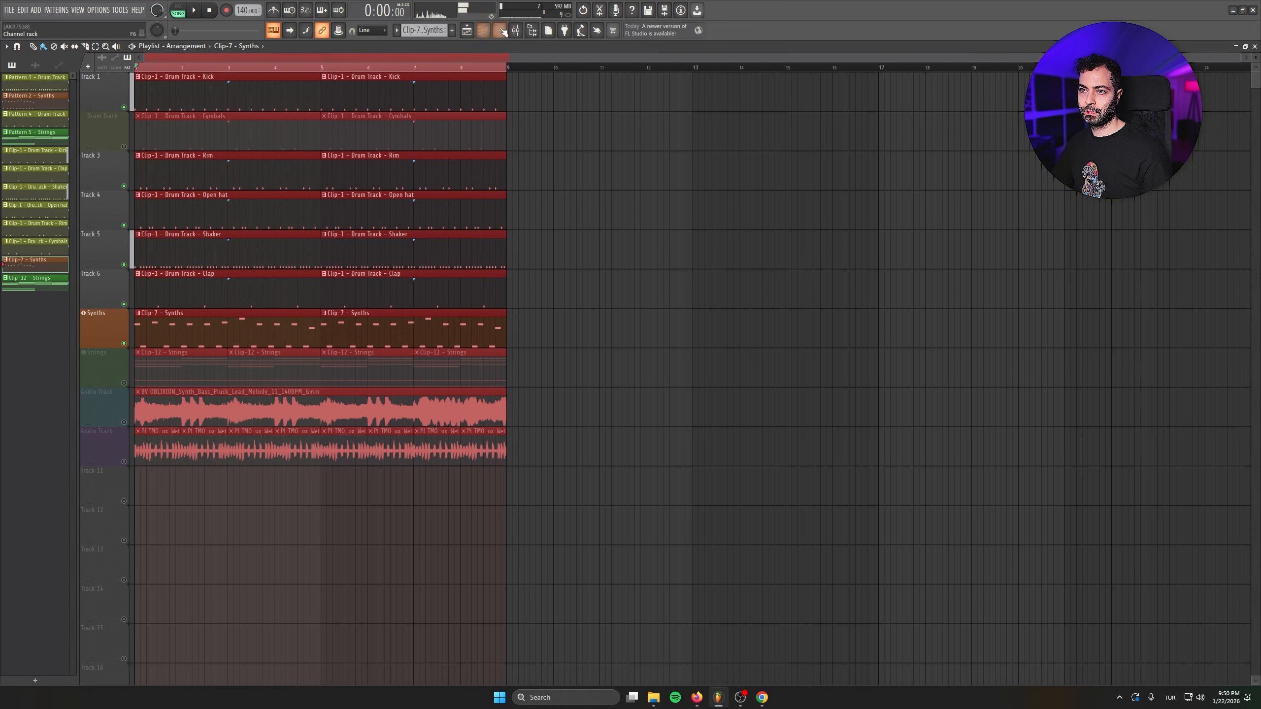
Step: Examine the DirectWave instruments of the Synths and Strings channels, closing each, and listen to the soloed strings
left_click(500, 31)
left_click(348, 233)
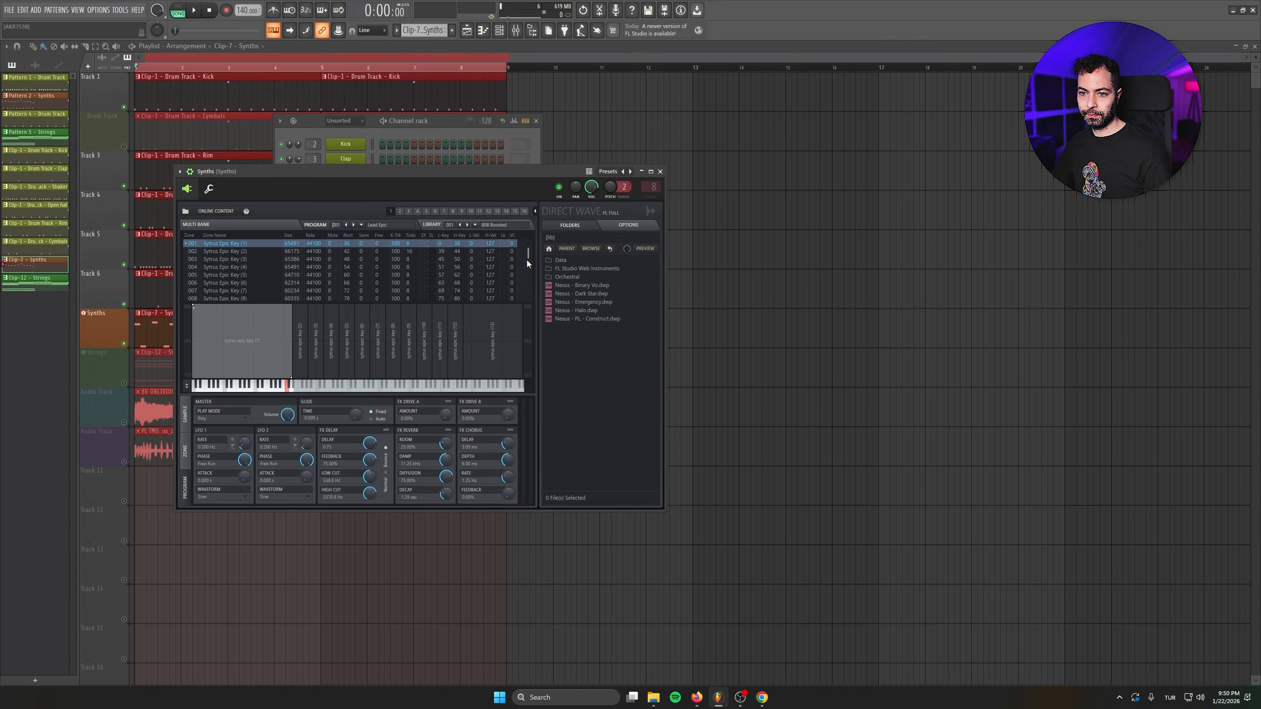
left_click(659, 172)
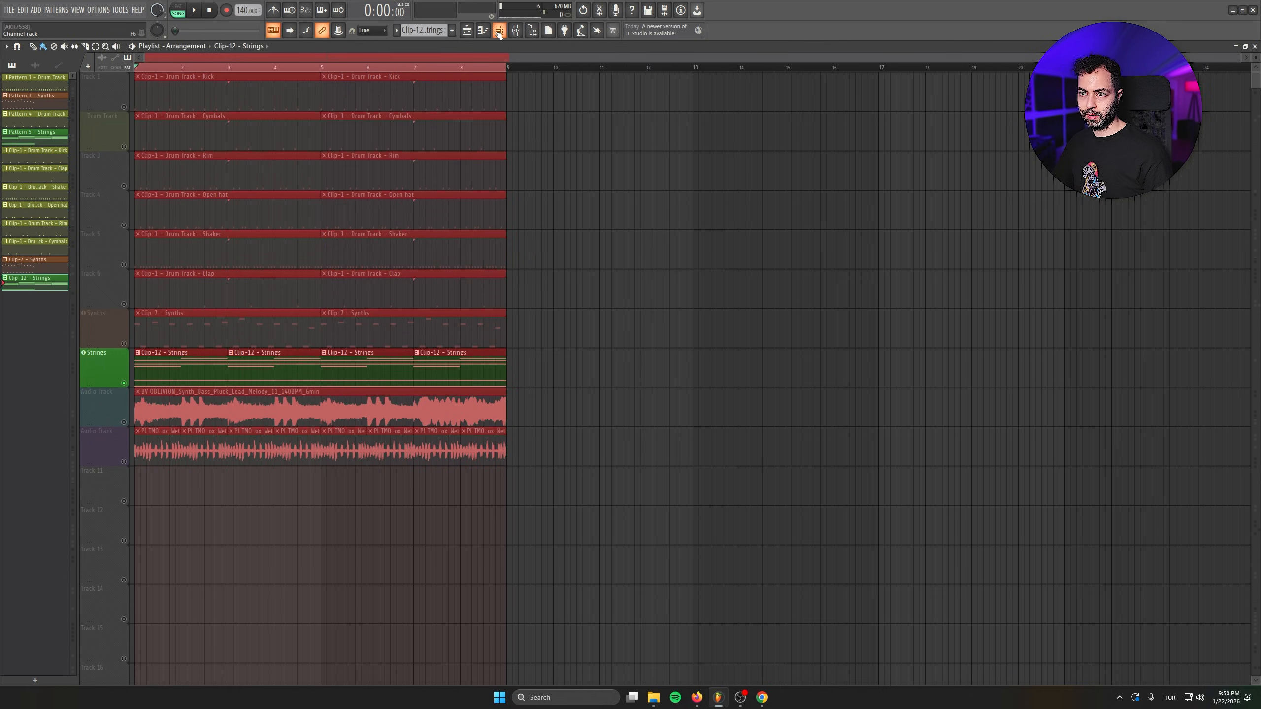
left_click(500, 31)
left_click(346, 248)
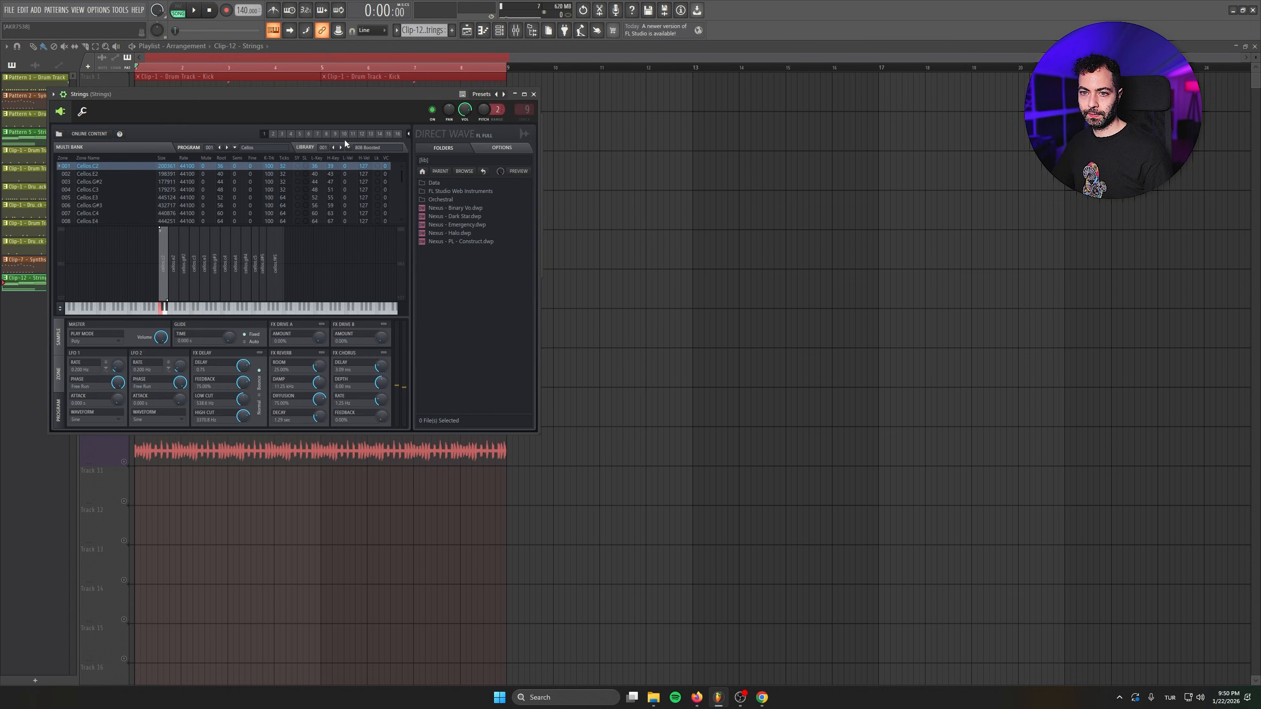
left_click(533, 94)
key("space")
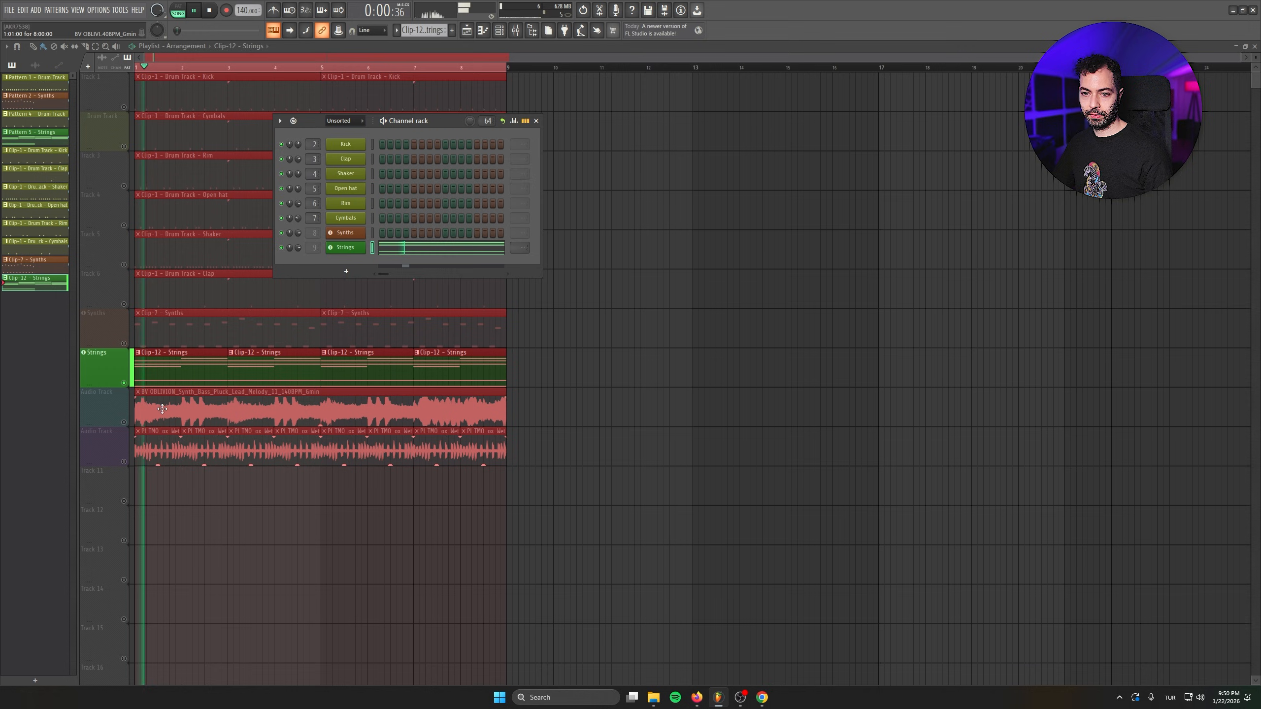
Step: Solo the BV OBLIVION synth loop track and the vox loop track in turn, and return the playhead to bar 1
right_click(124, 422)
right_click(124, 462)
key("space")
left_click(147, 66)
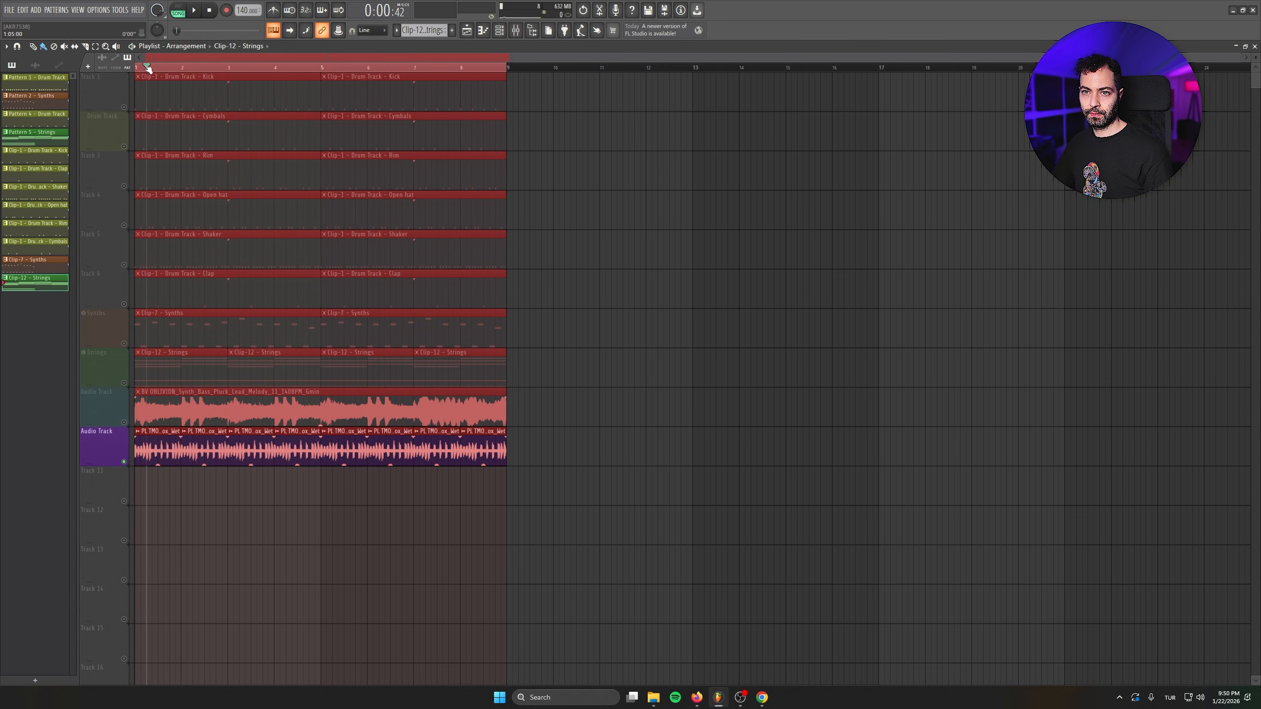
left_click_drag(146, 66, 135, 67)
Step: Unmute all tracks, play the full arrangement from the start and stop playback
right_click(124, 108)
right_click(124, 107)
key("space")
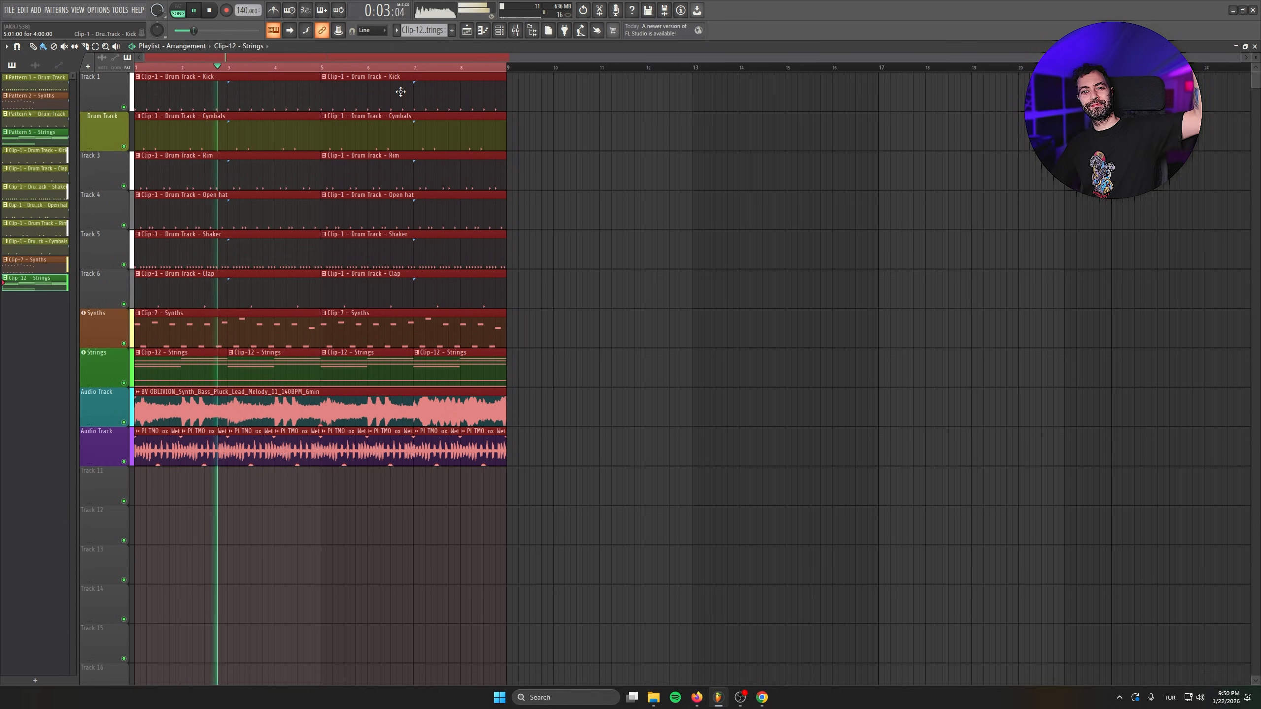
left_click_drag(685, 269, 874, 312)
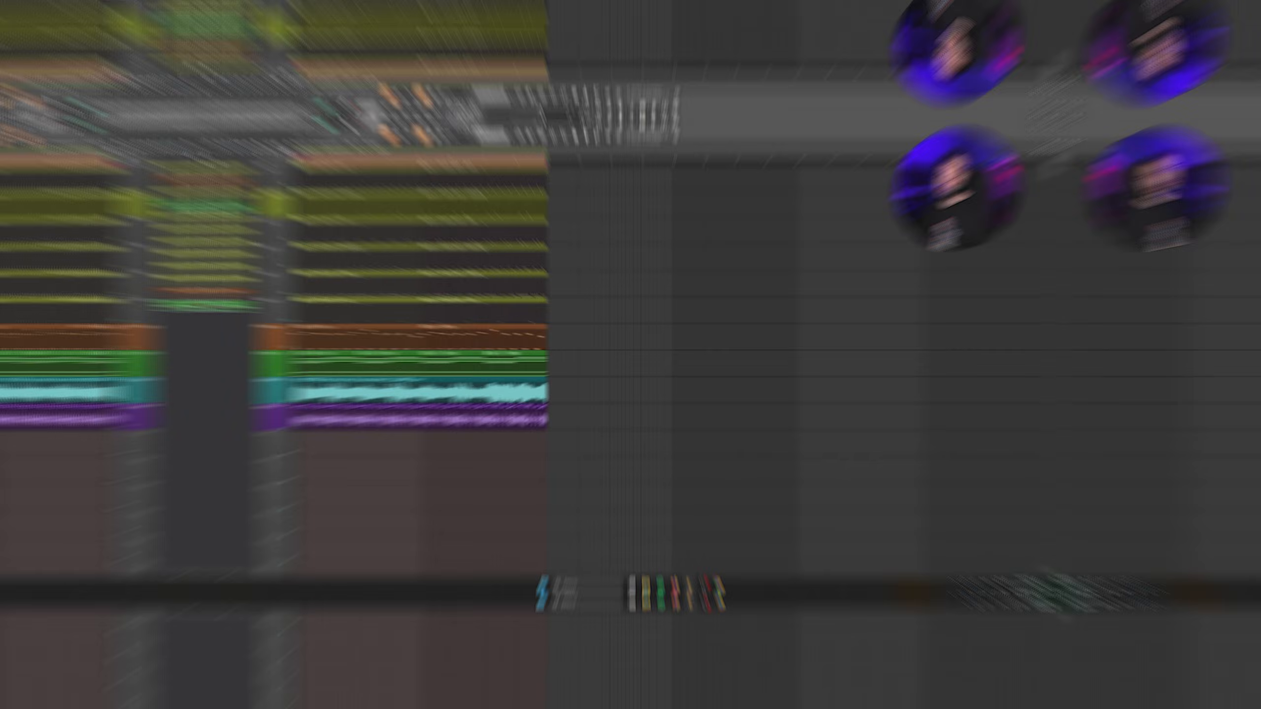
left_click(210, 11)
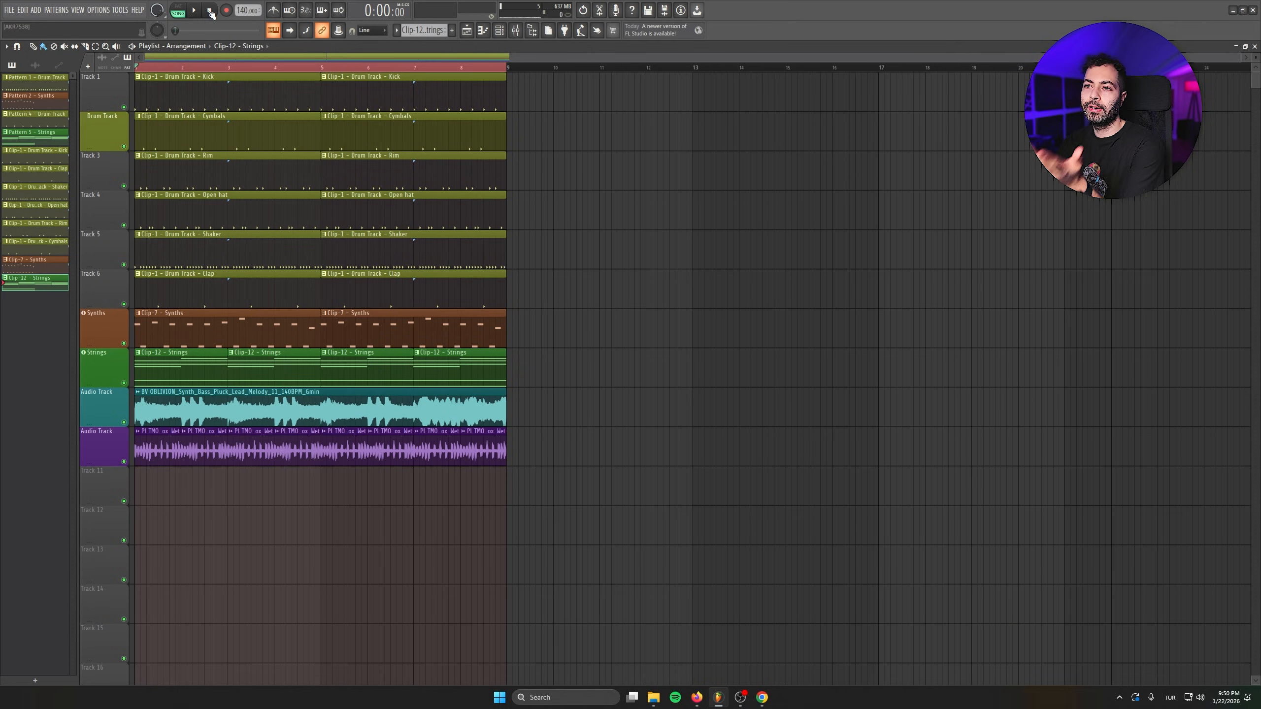